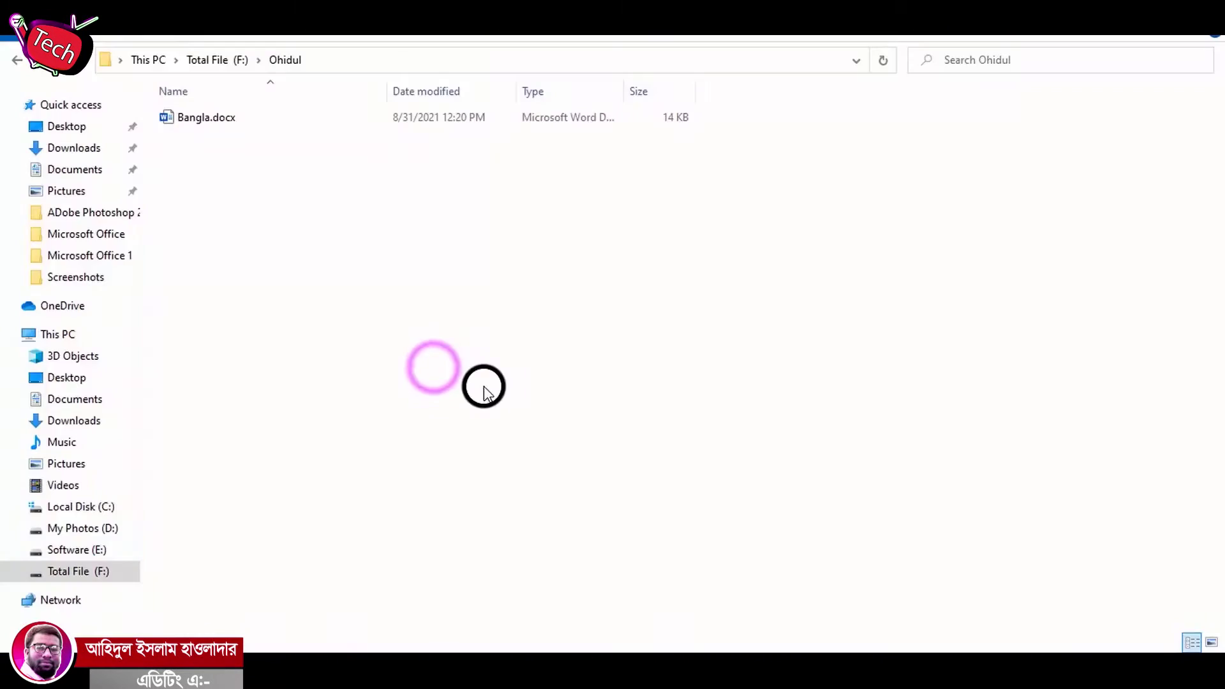
Step: Open Bangla.docx from the Ohidul folder so it loads in Word 2019
double_click(195, 121)
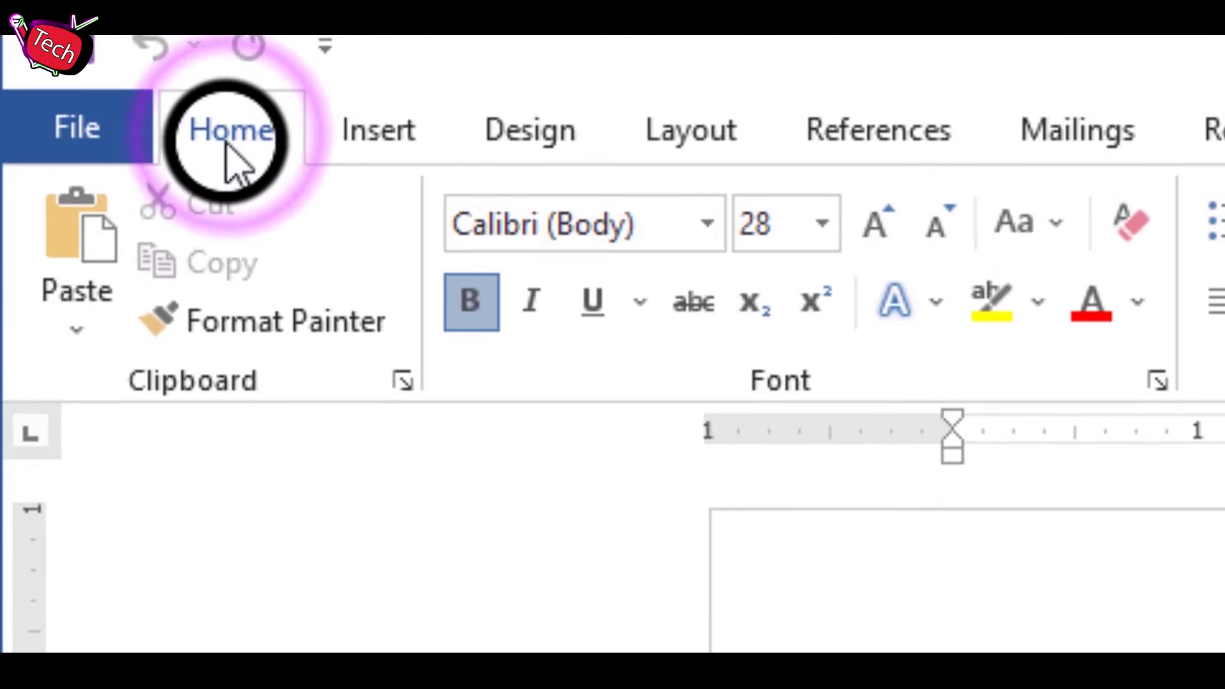
Step: Show the Insert tab and bring up the Built-in cover pages (Austin, Banded, Facet, Grid)
click(227, 148)
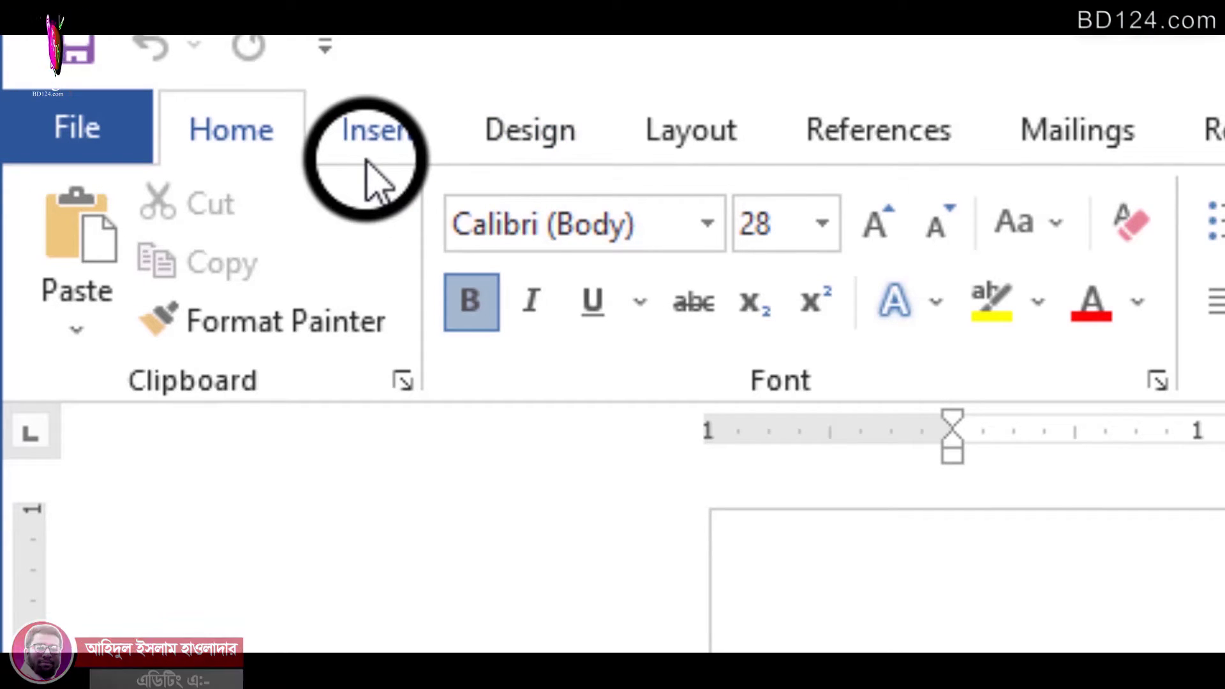
click(381, 137)
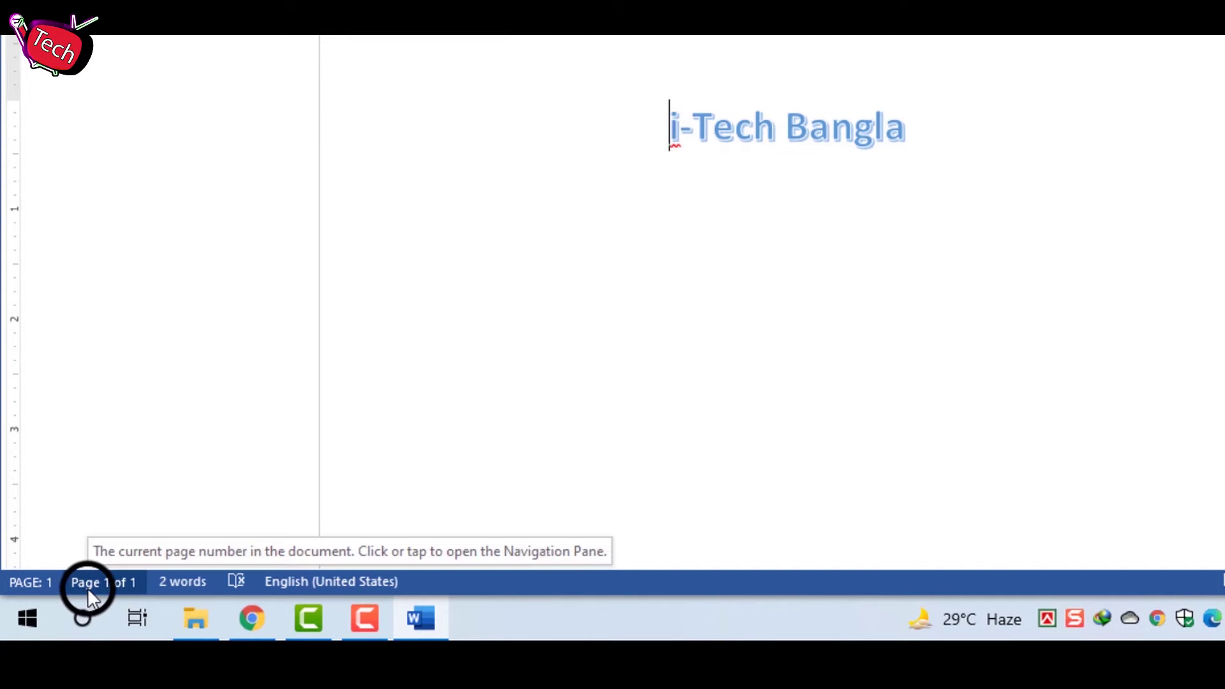
scroll(863, 189, down, 5)
scroll(547, 364, down, 1)
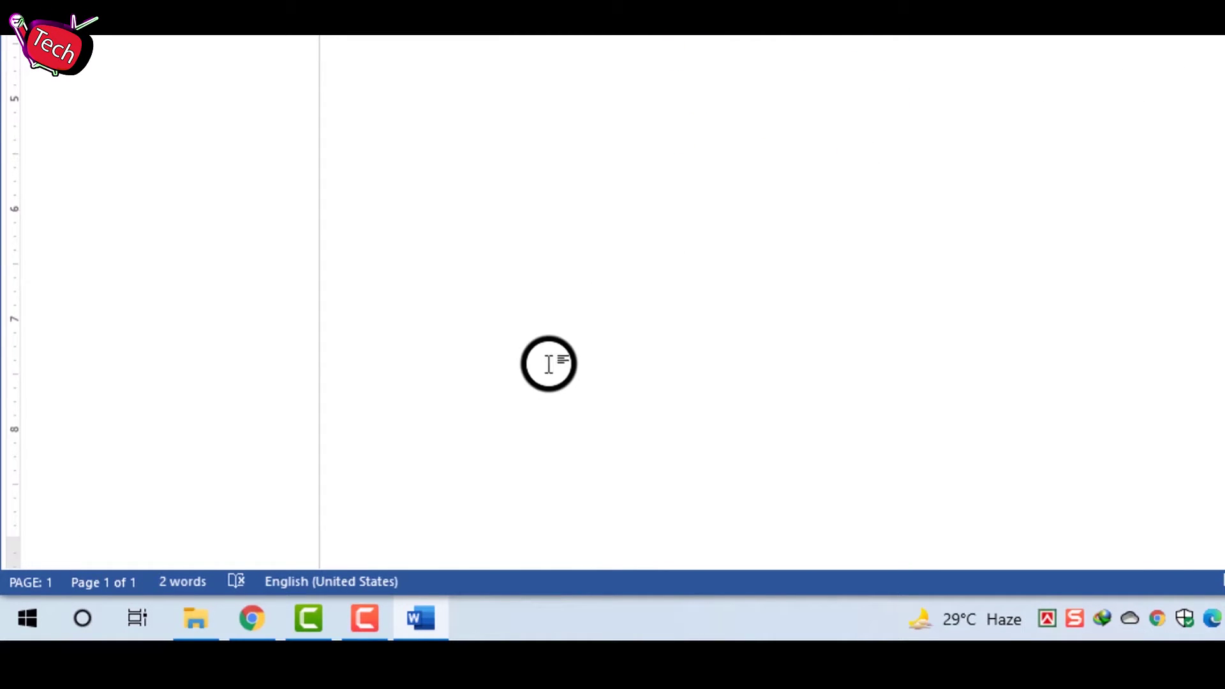
scroll(574, 338, down, 6)
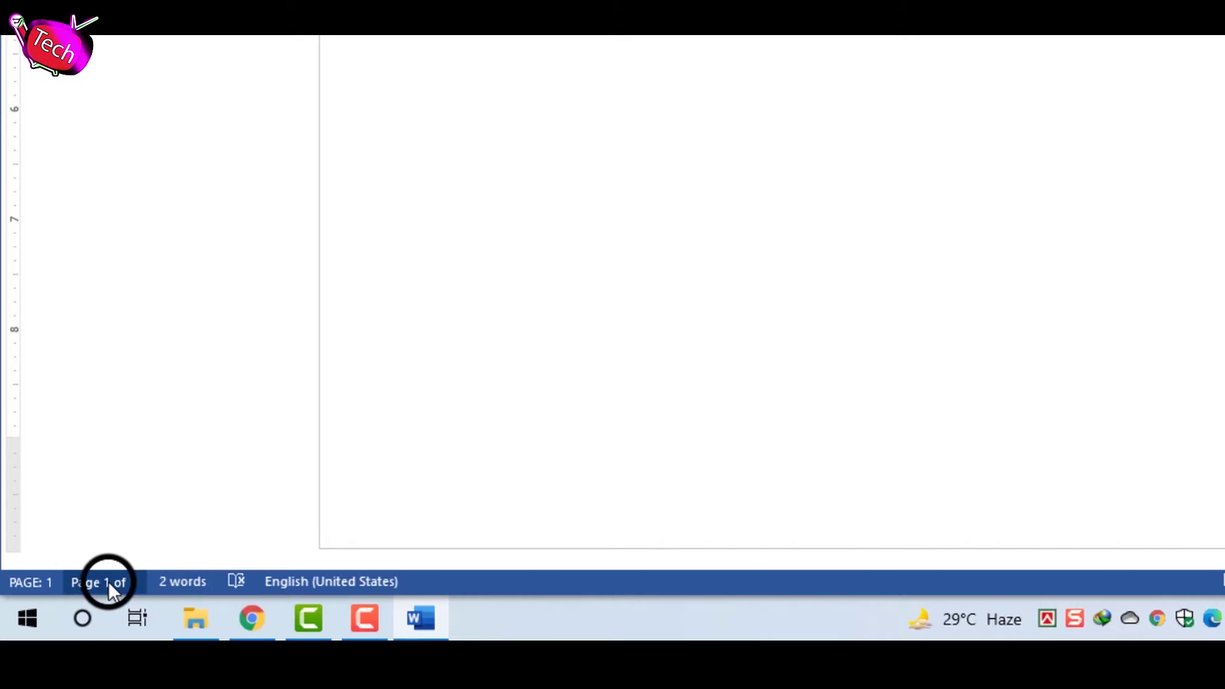
scroll(831, 166, up, 5)
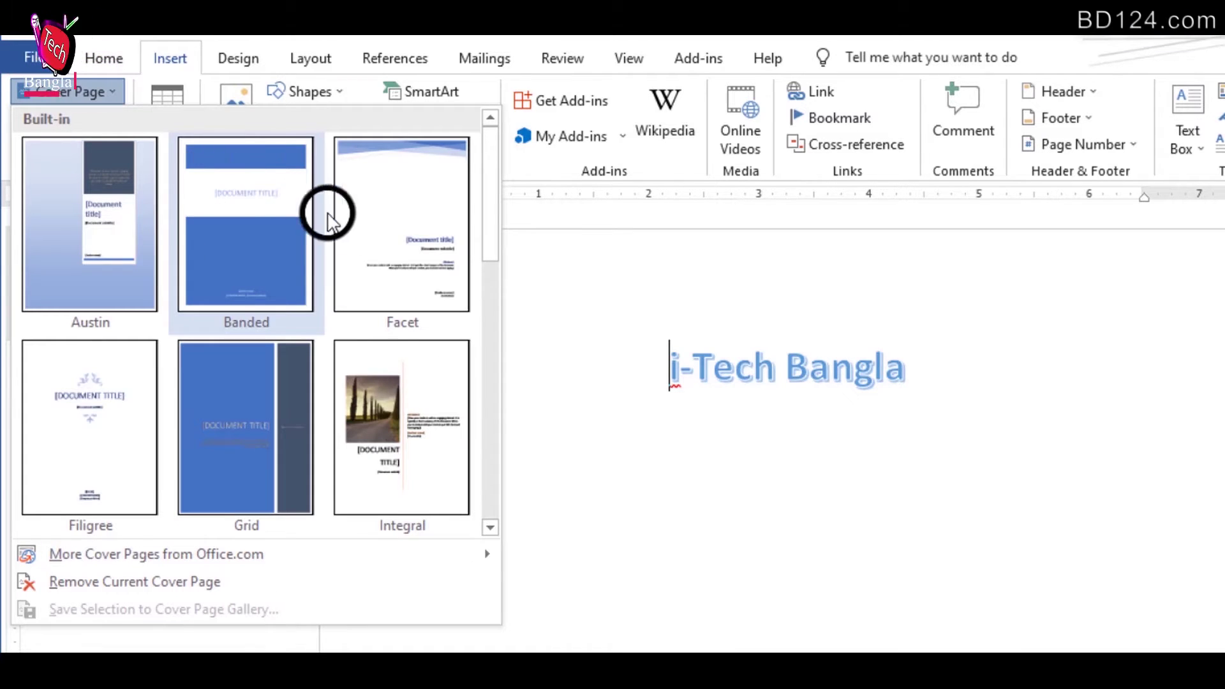
Step: Insert the Slice (Light) cover page and scroll through it to inspect the design
scroll(423, 449, down, 5)
scroll(418, 442, down, 2)
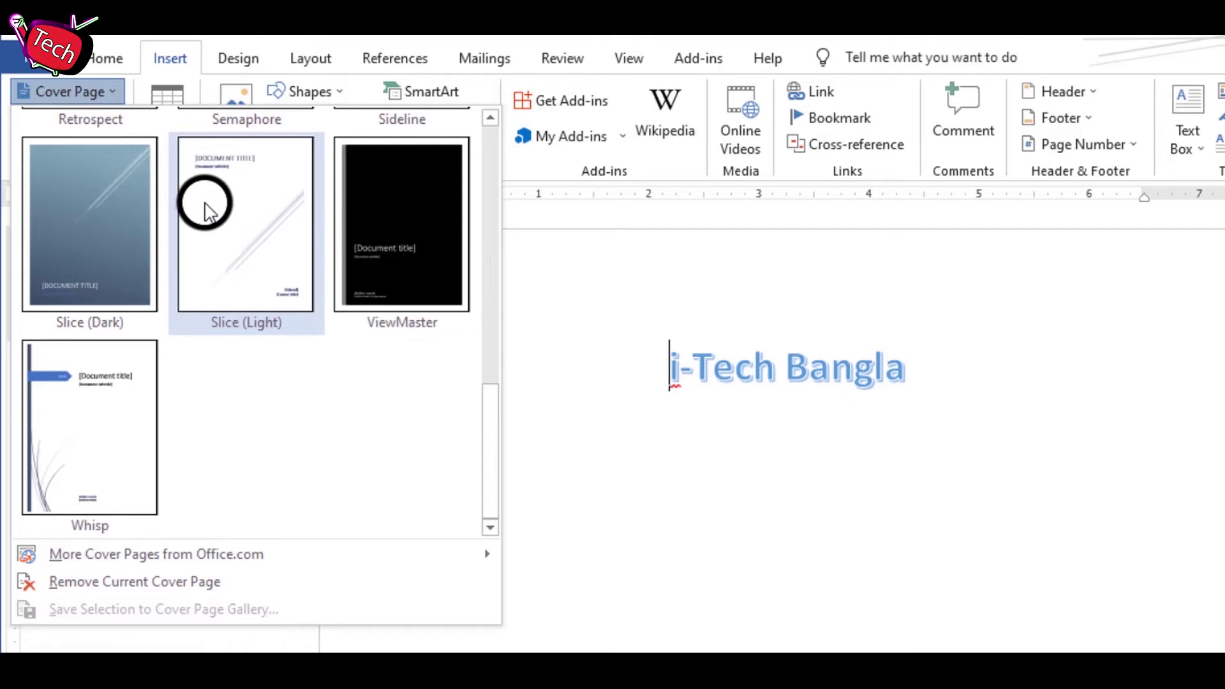
click(245, 217)
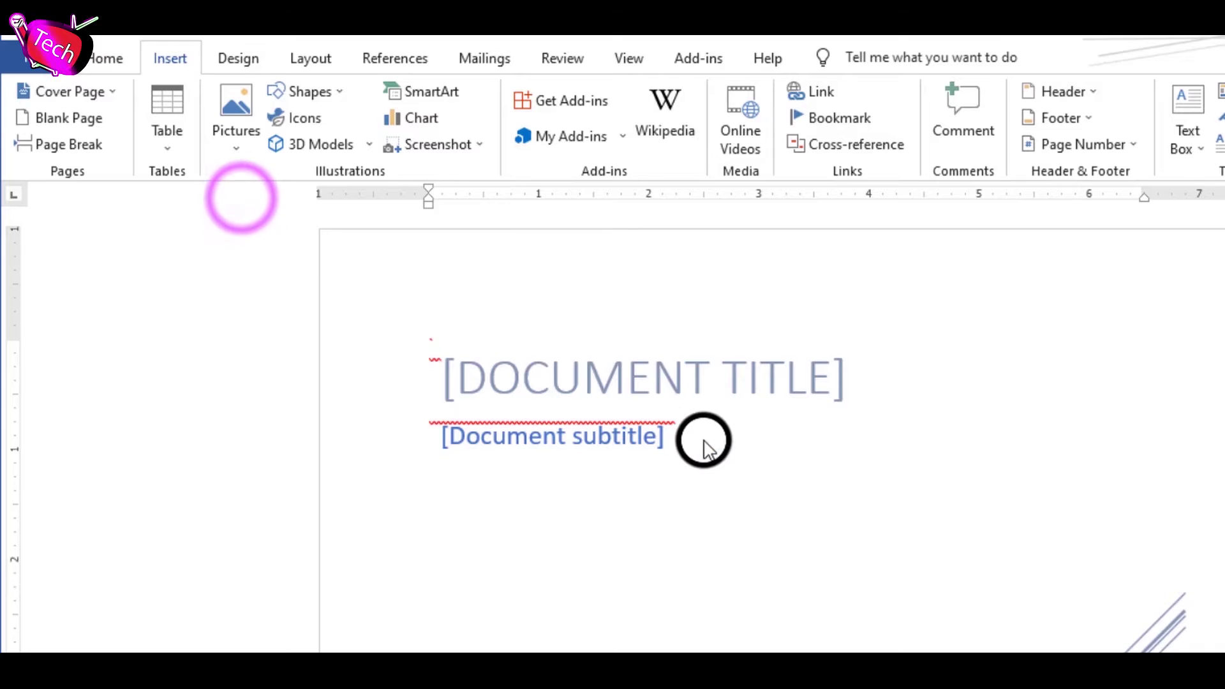
scroll(850, 479, down, 4)
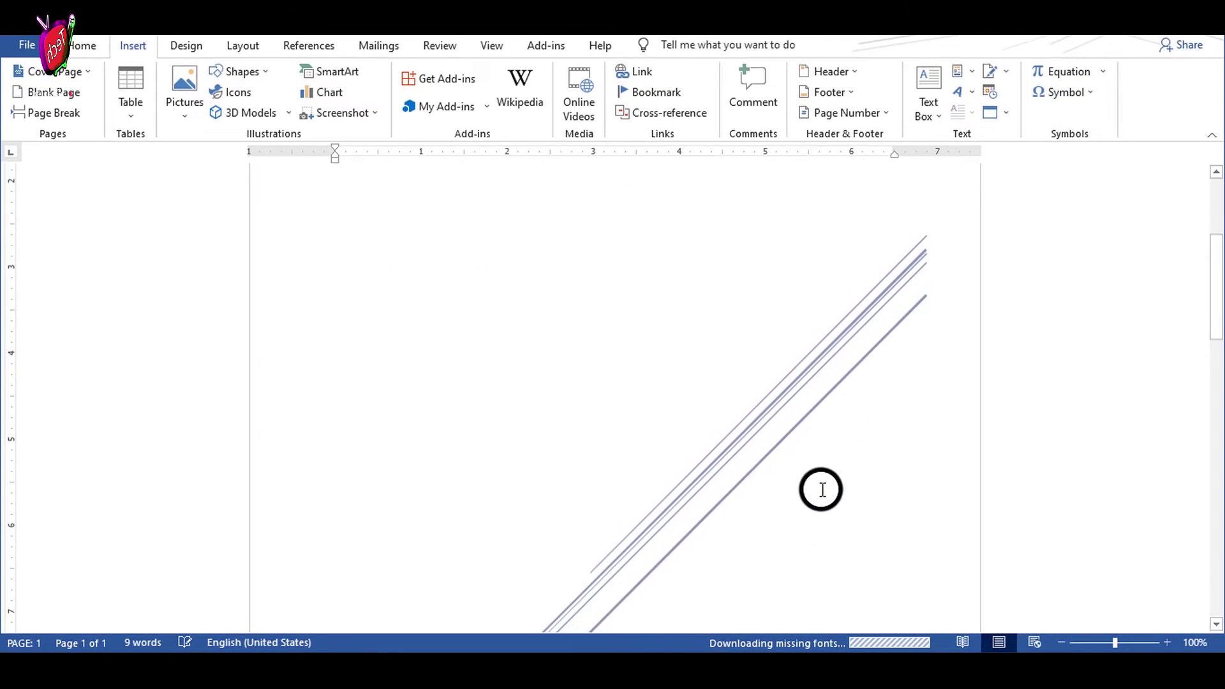
scroll(817, 489, down, 5)
scroll(664, 457, down, 2)
scroll(882, 502, down, 4)
scroll(883, 503, down, 4)
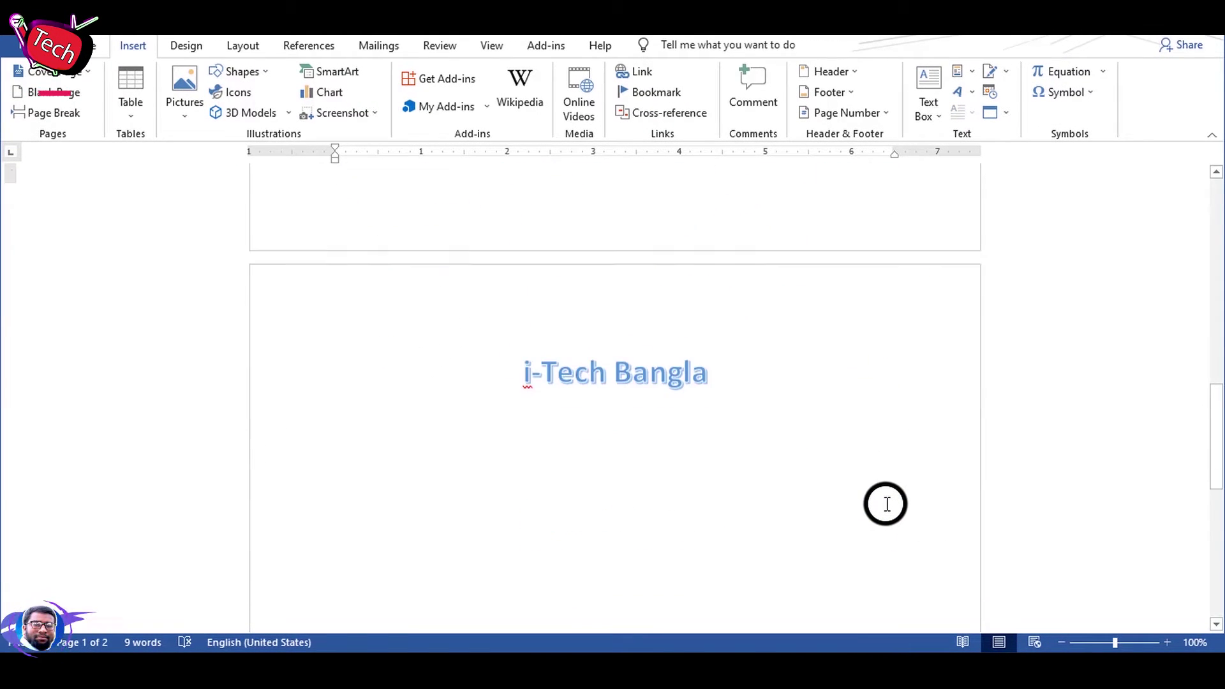
scroll(883, 503, down, 1)
scroll(885, 502, up, 10)
scroll(885, 502, up, 8)
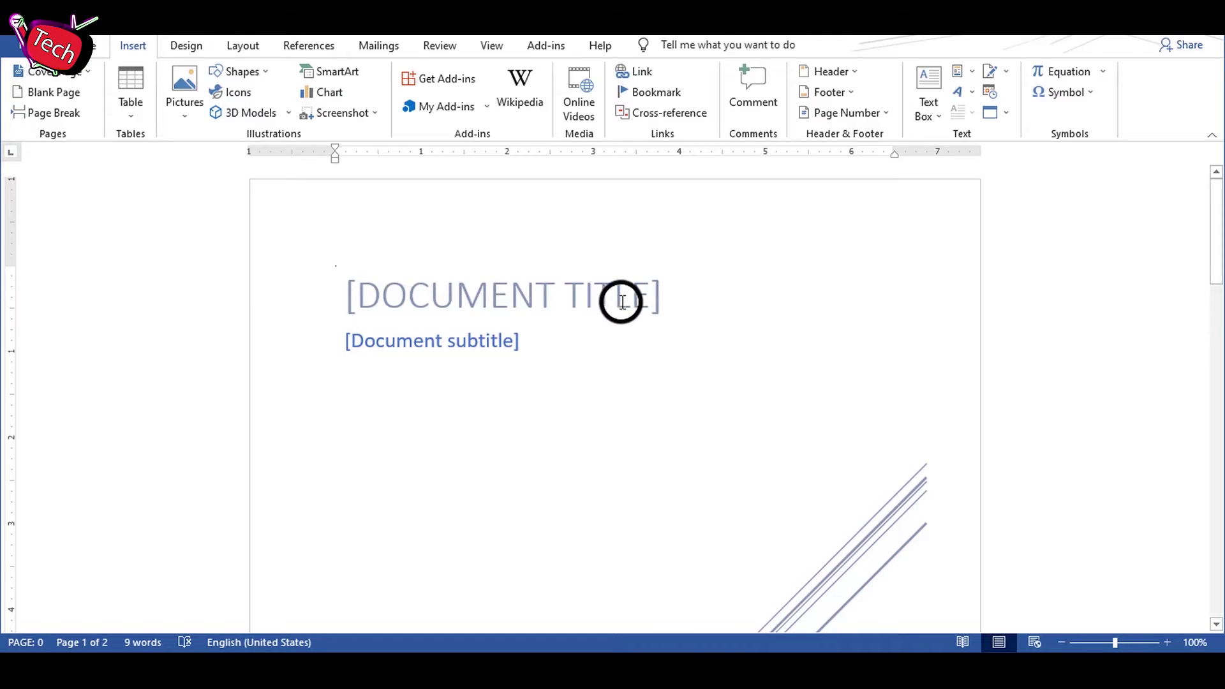
Step: Undo the Slice (Light) cover page so only the i-Tech Bangla page remains
click(548, 293)
key(ctrl+z)
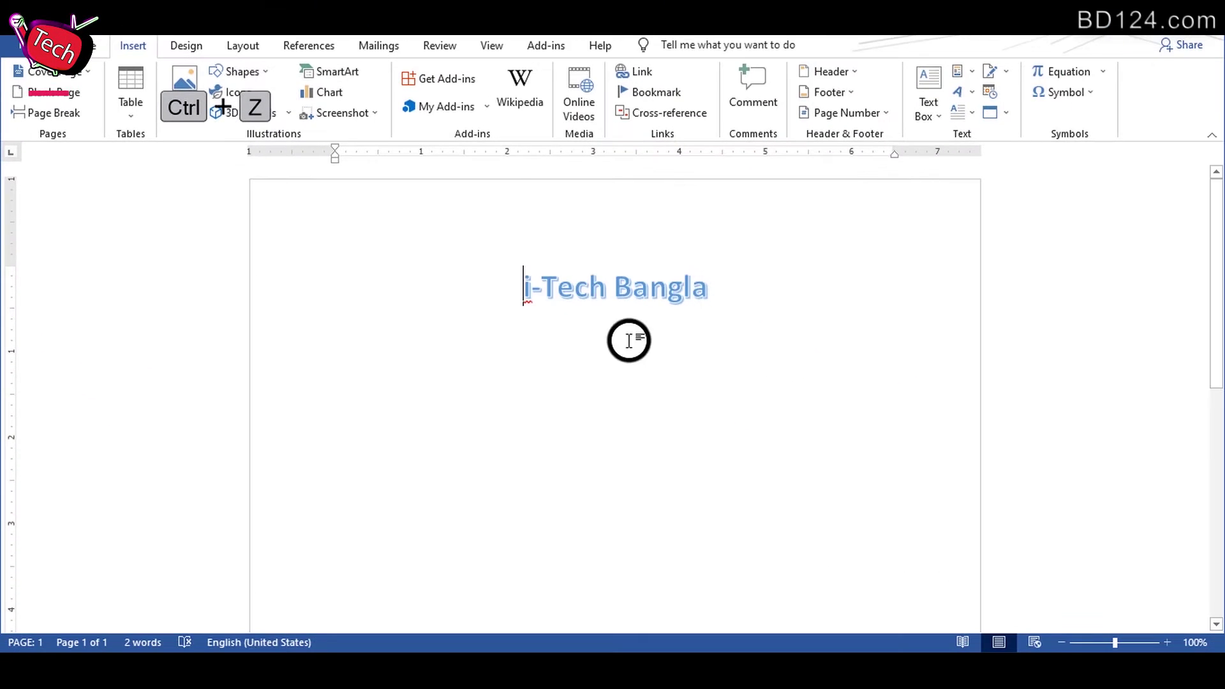
key(ctrl+a)
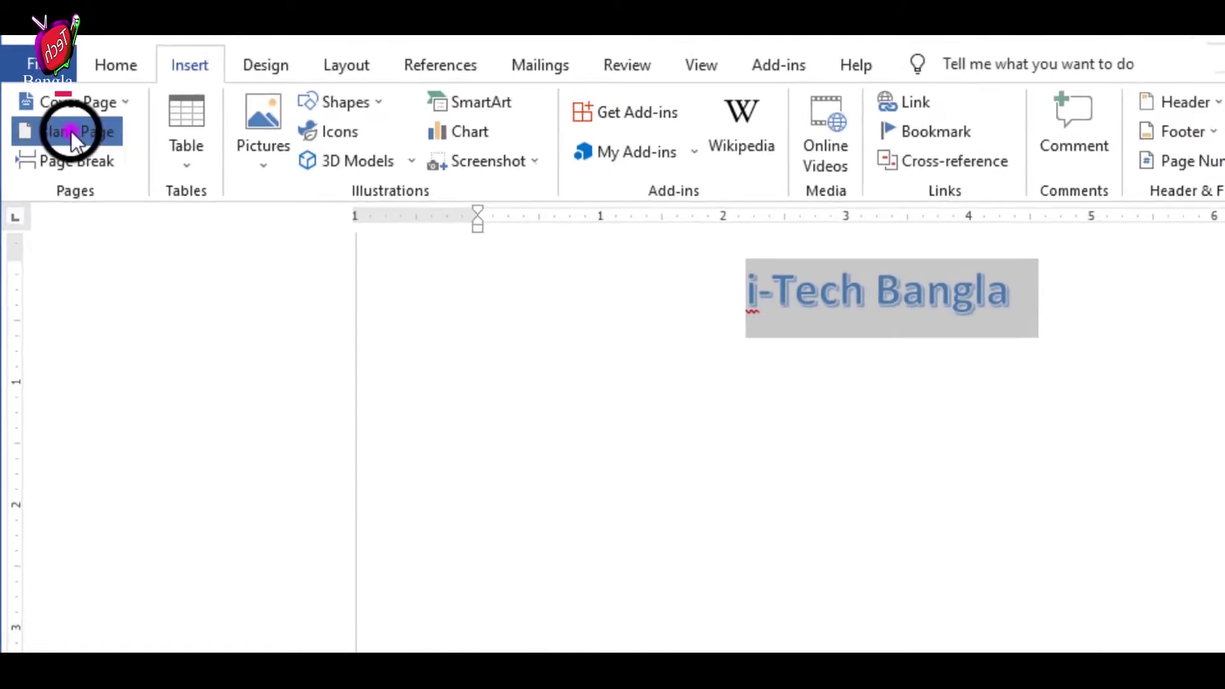
Step: Insert a blank page before the i-Tech Bangla title and review it
click(133, 250)
scroll(628, 301, up, 10)
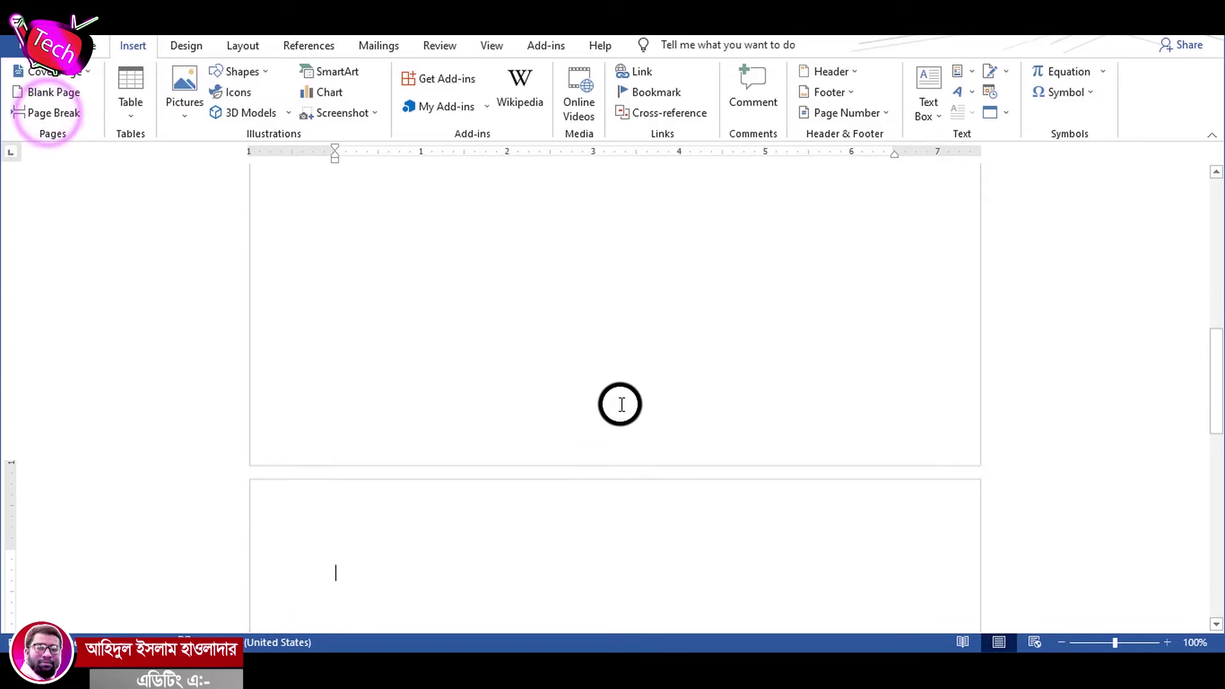
scroll(620, 404, up, 2)
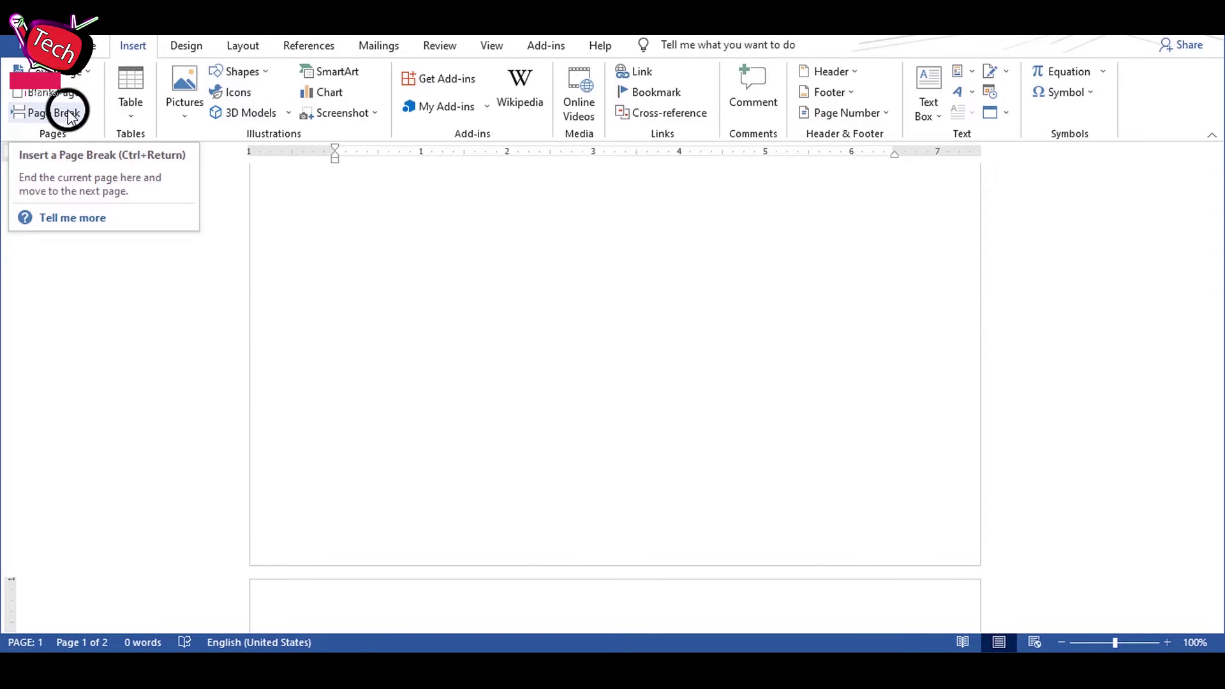
scroll(535, 297, up, 2)
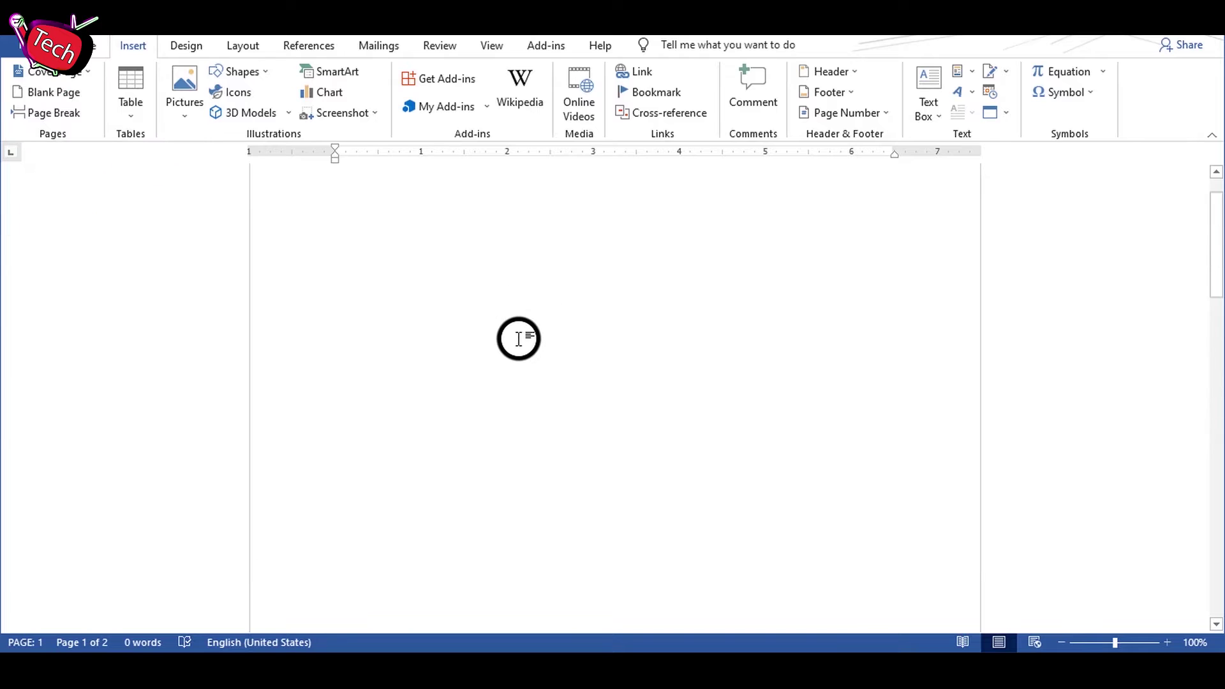
Step: Add a new line below the title and select the title and Bangladesh lines
click(724, 297)
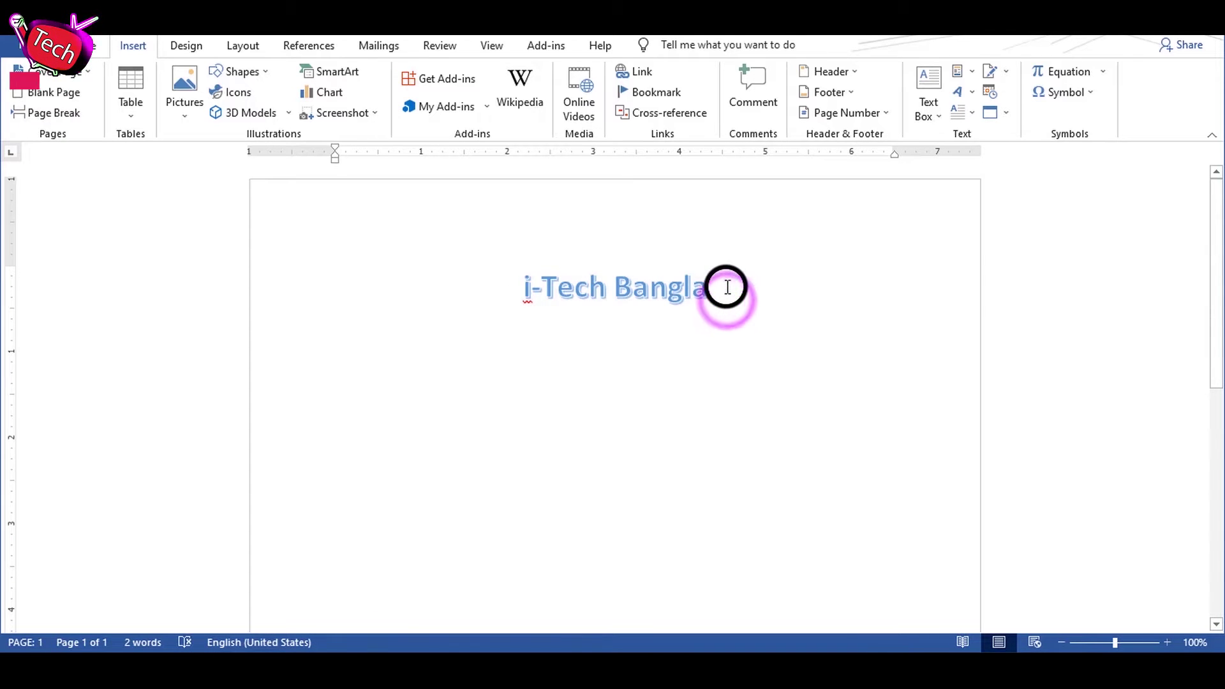
key(Return)
text(B)
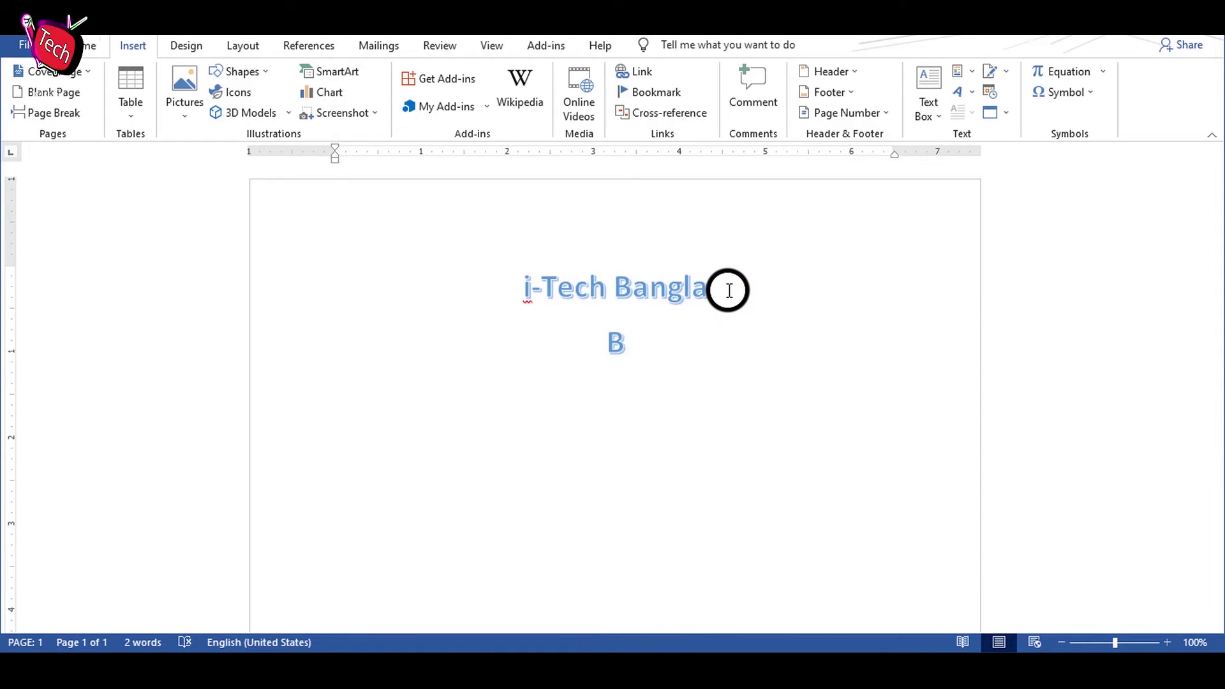
text(angladesh)
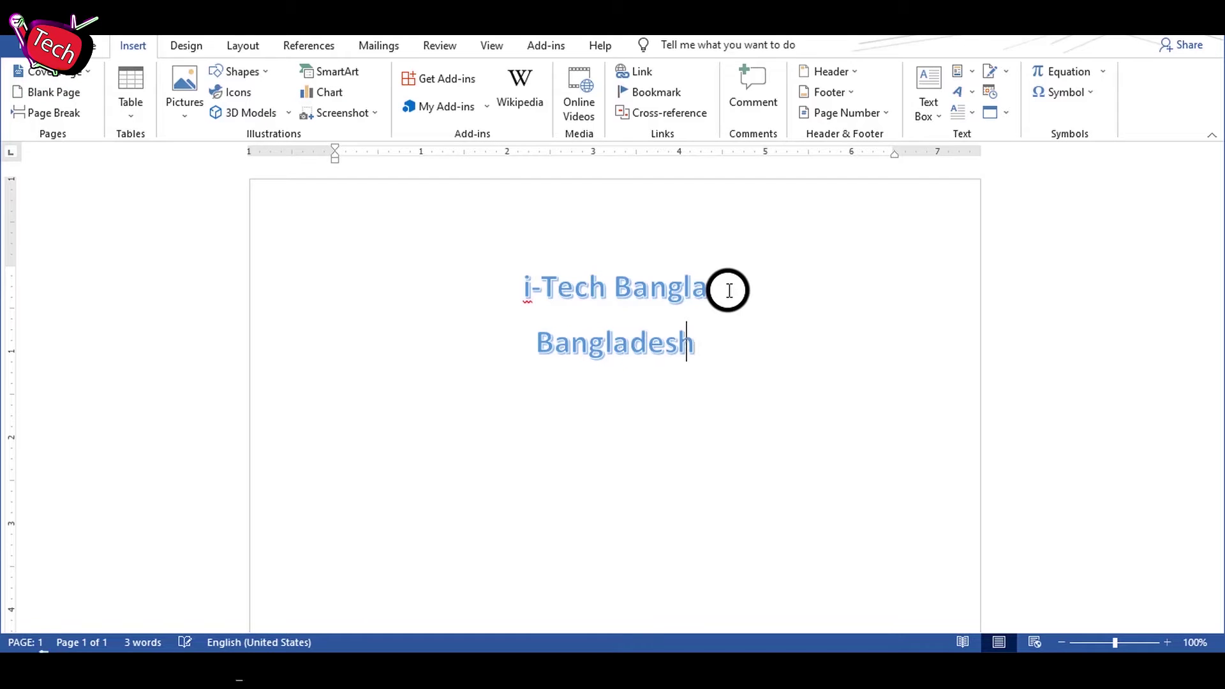
drag(772, 274, 503, 269)
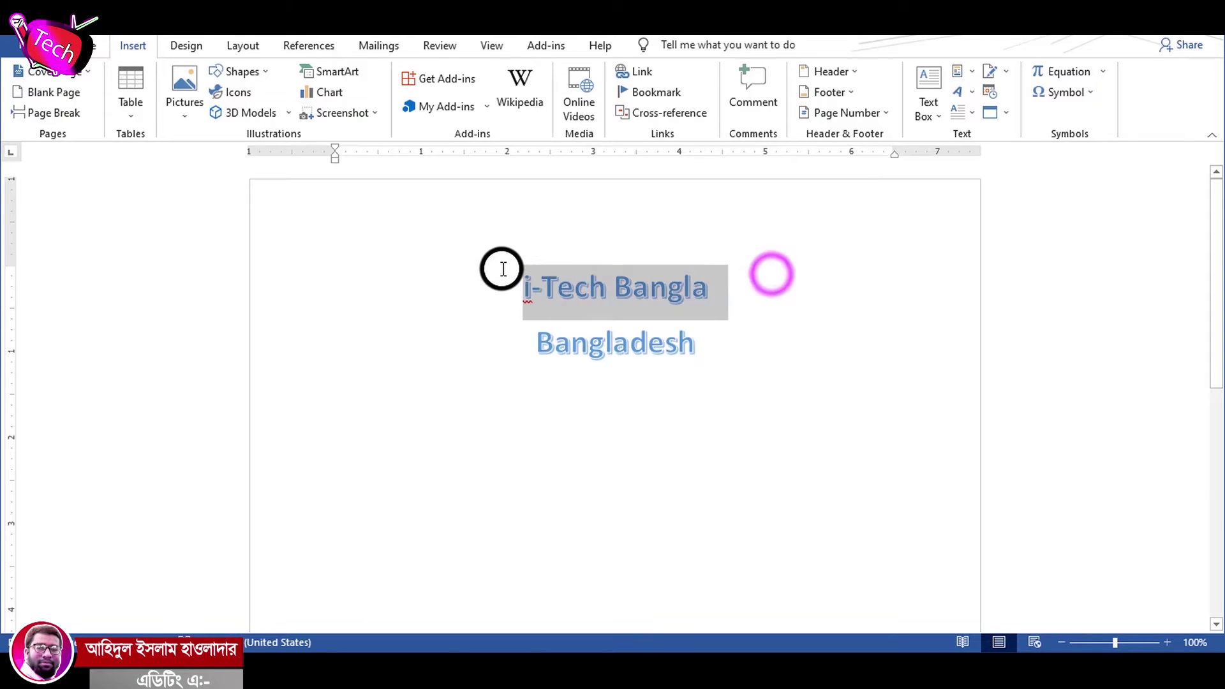
click(742, 325)
drag(523, 336, 693, 341)
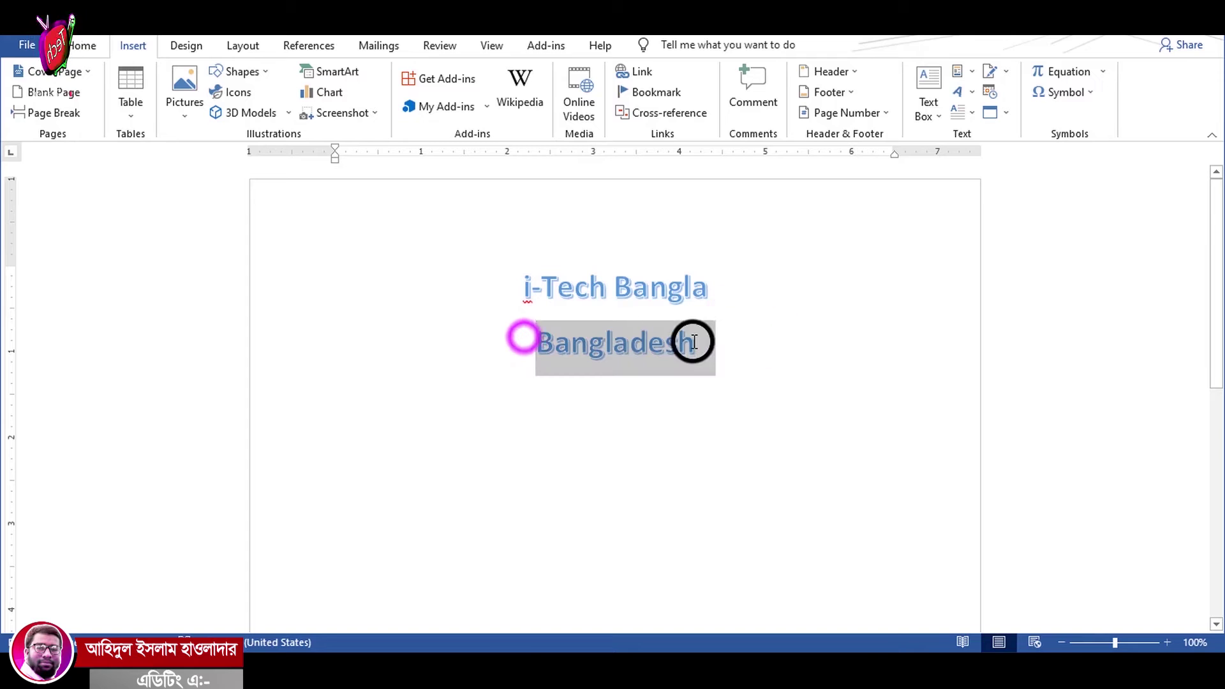
click(538, 337)
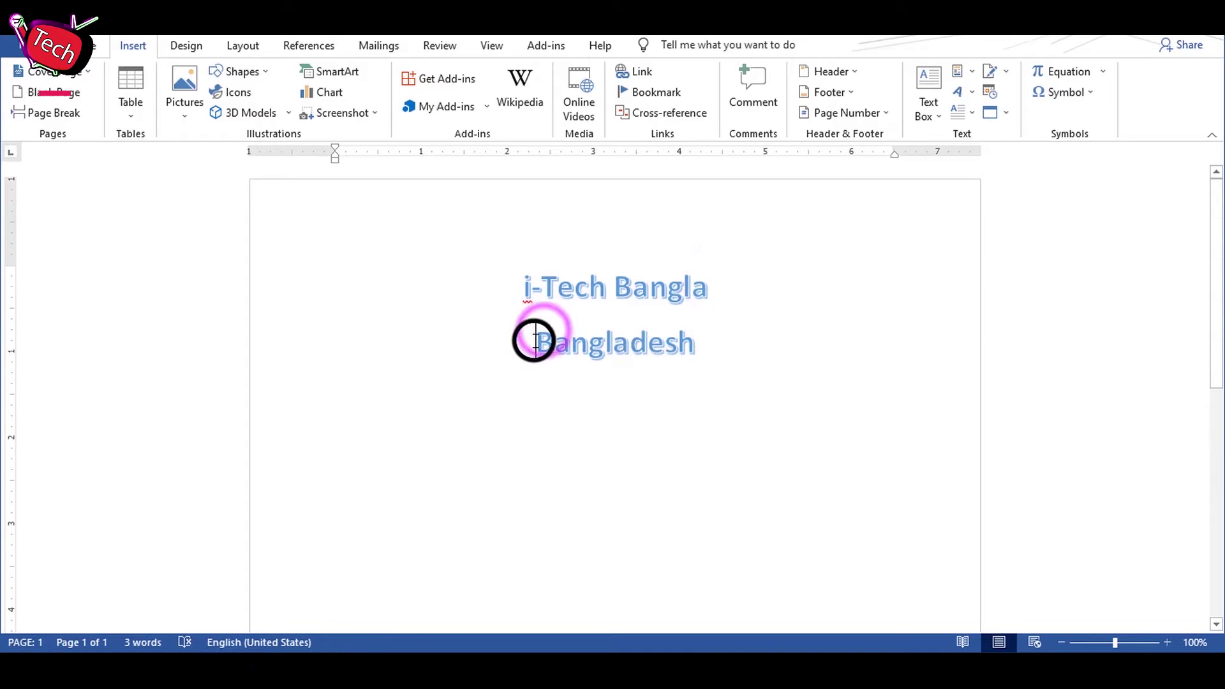
Step: Insert a page break before Bangladesh, pushing it onto the next page
click(55, 118)
scroll(625, 385, down, 5)
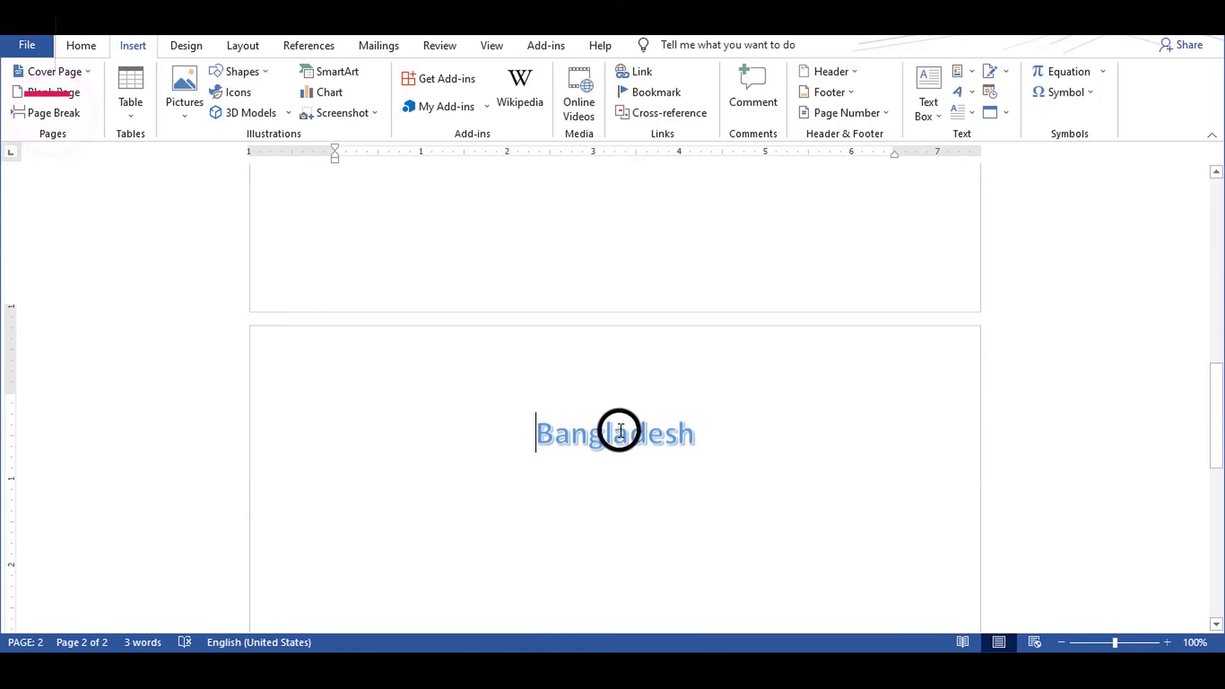
scroll(575, 453, up, 3)
scroll(575, 447, up, 3)
scroll(575, 443, up, 3)
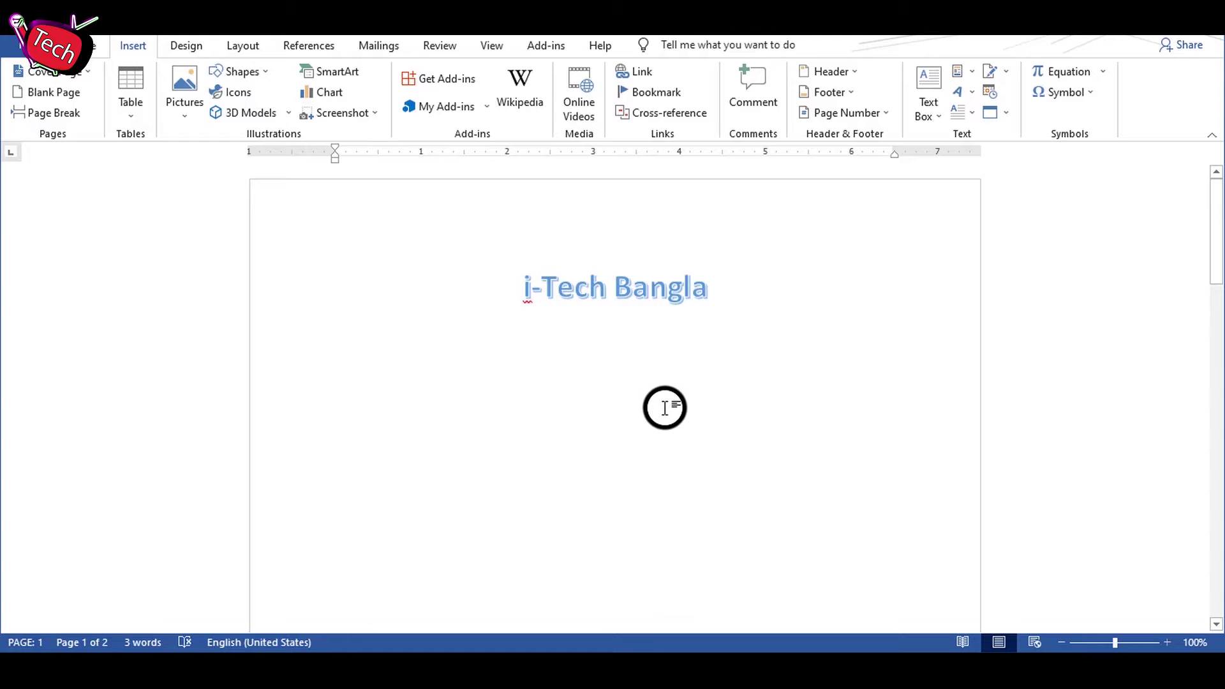
Step: Undo the Bangladesh line, insert a 5-column, 2-row table, then undo the table
text(Bangladesh)
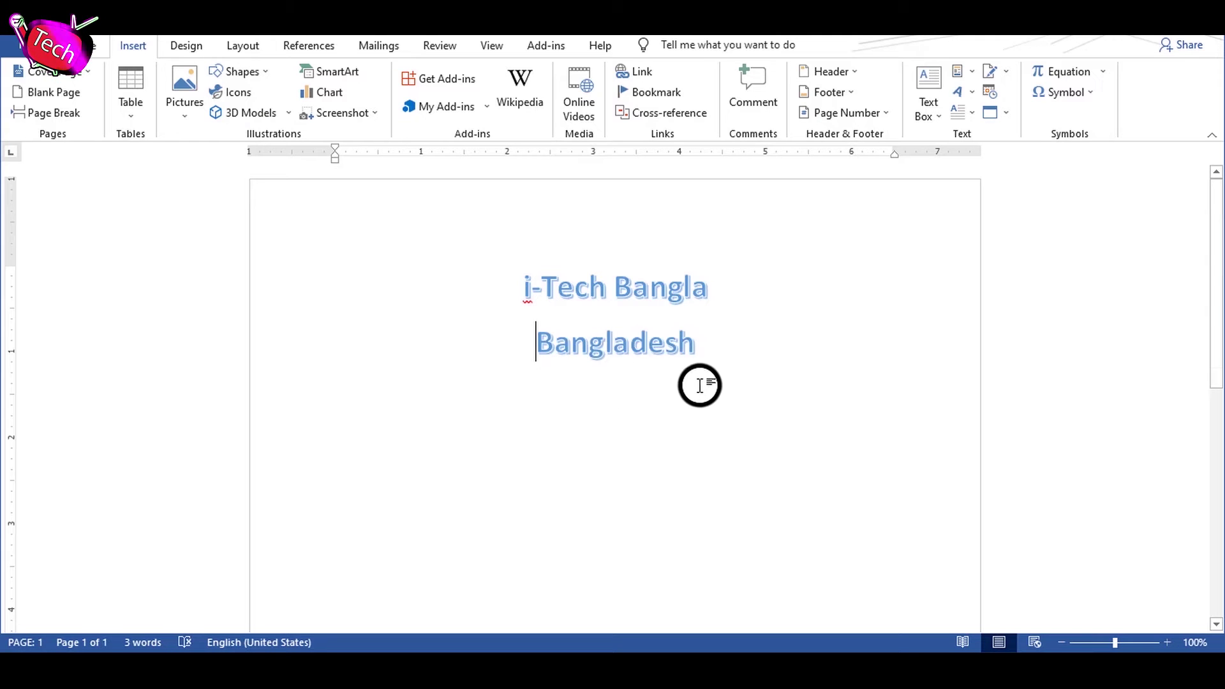
key(ctrl+z)
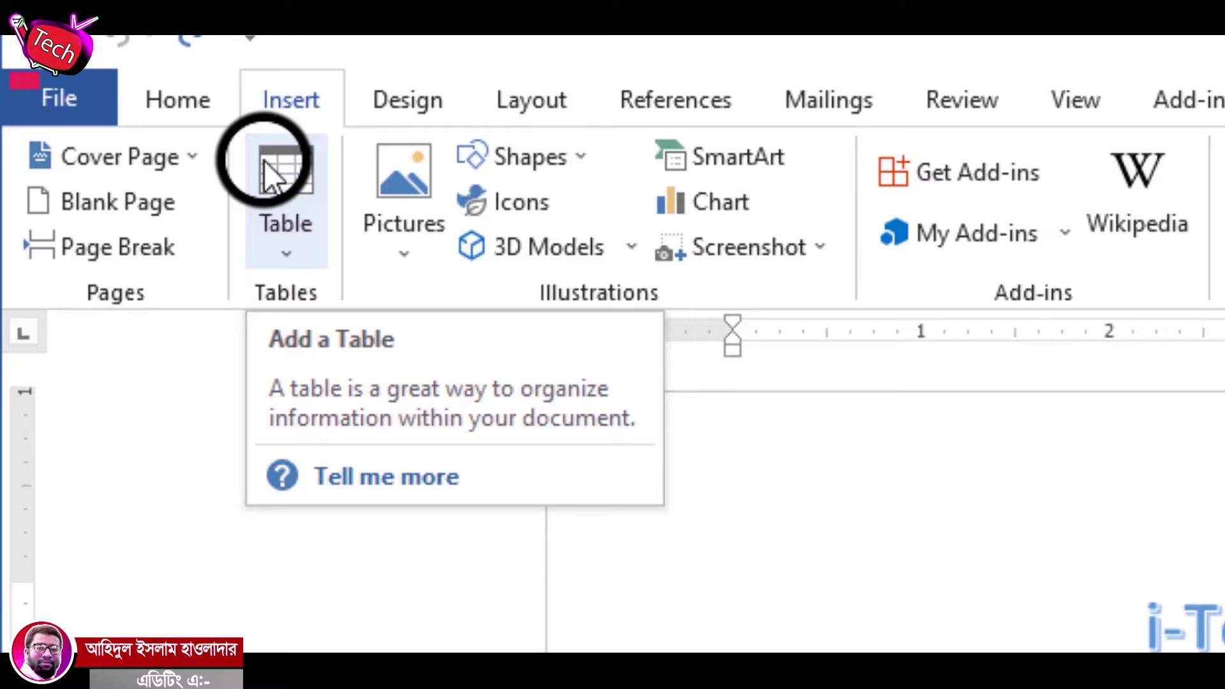
click(283, 168)
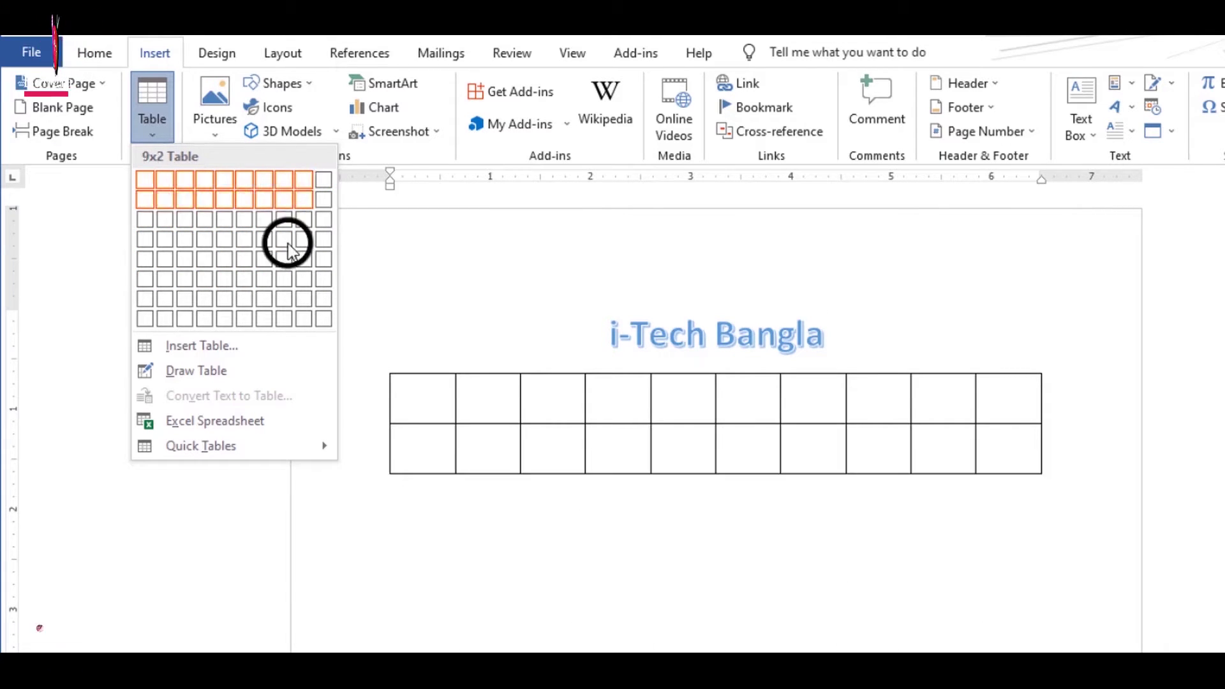
click(180, 345)
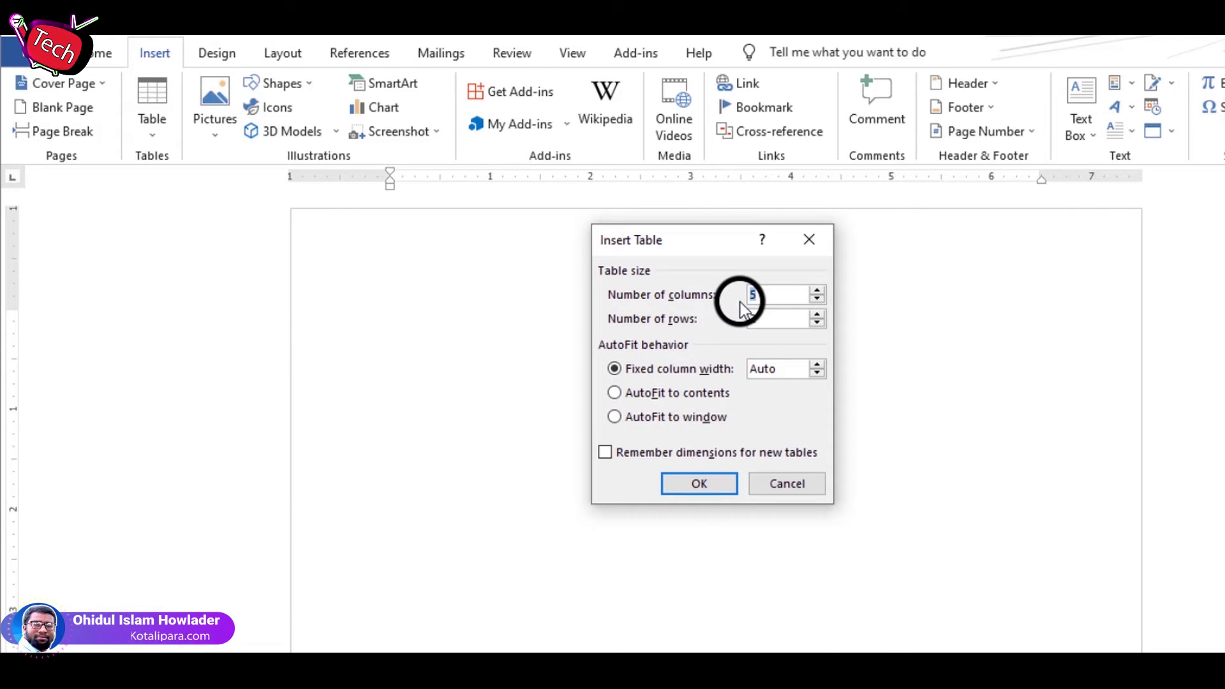
click(762, 319)
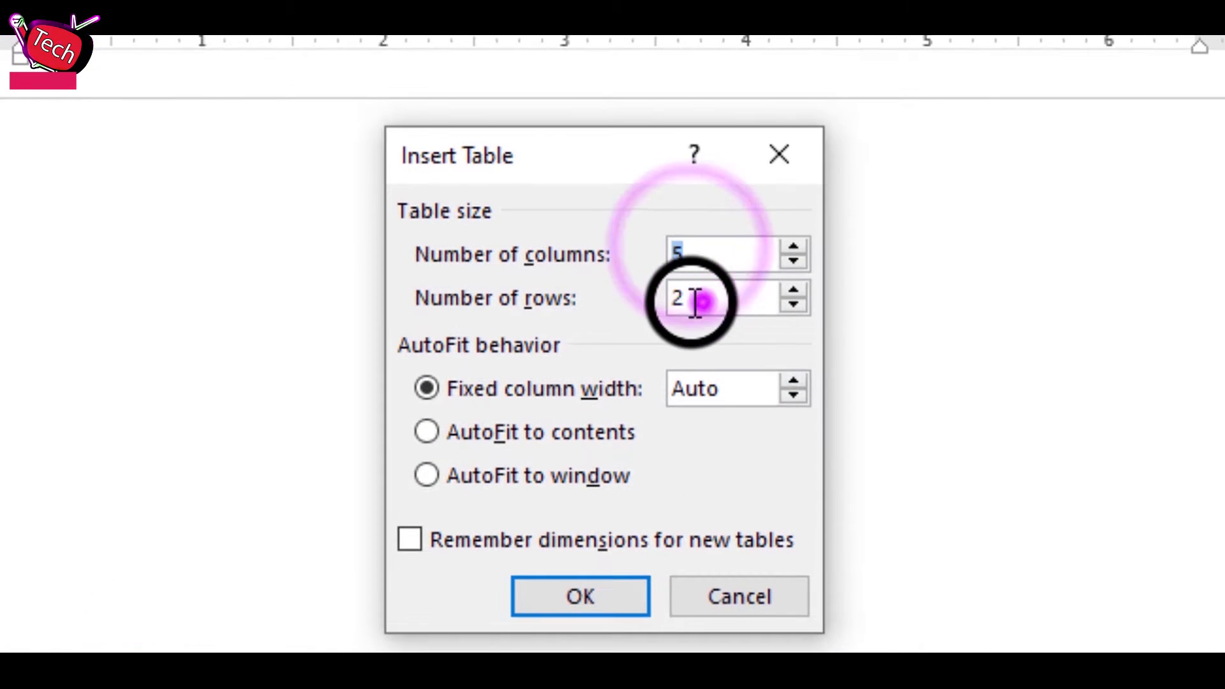
double_click(696, 301)
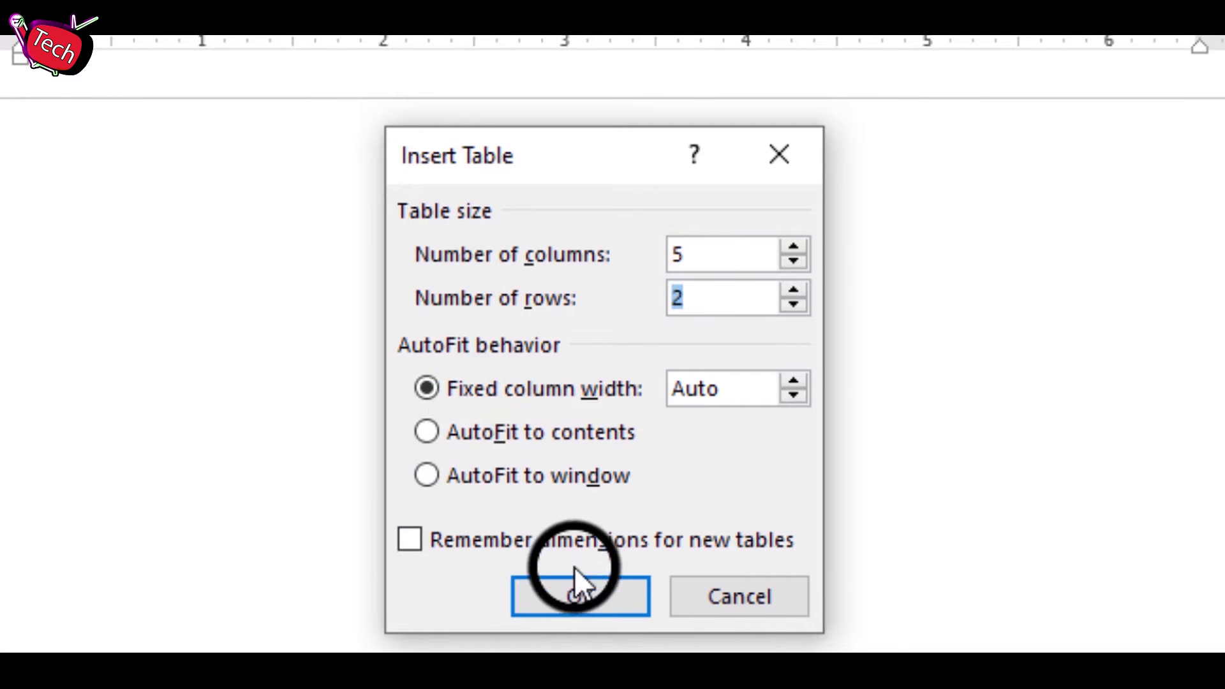
click(580, 593)
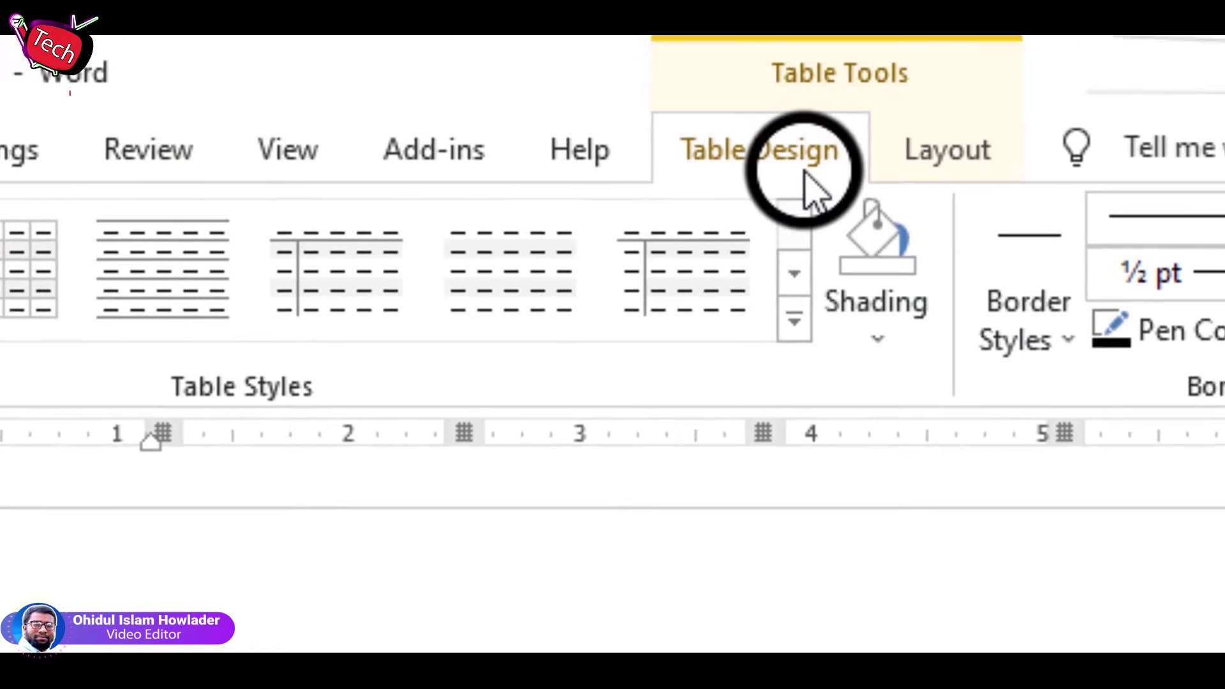
click(758, 159)
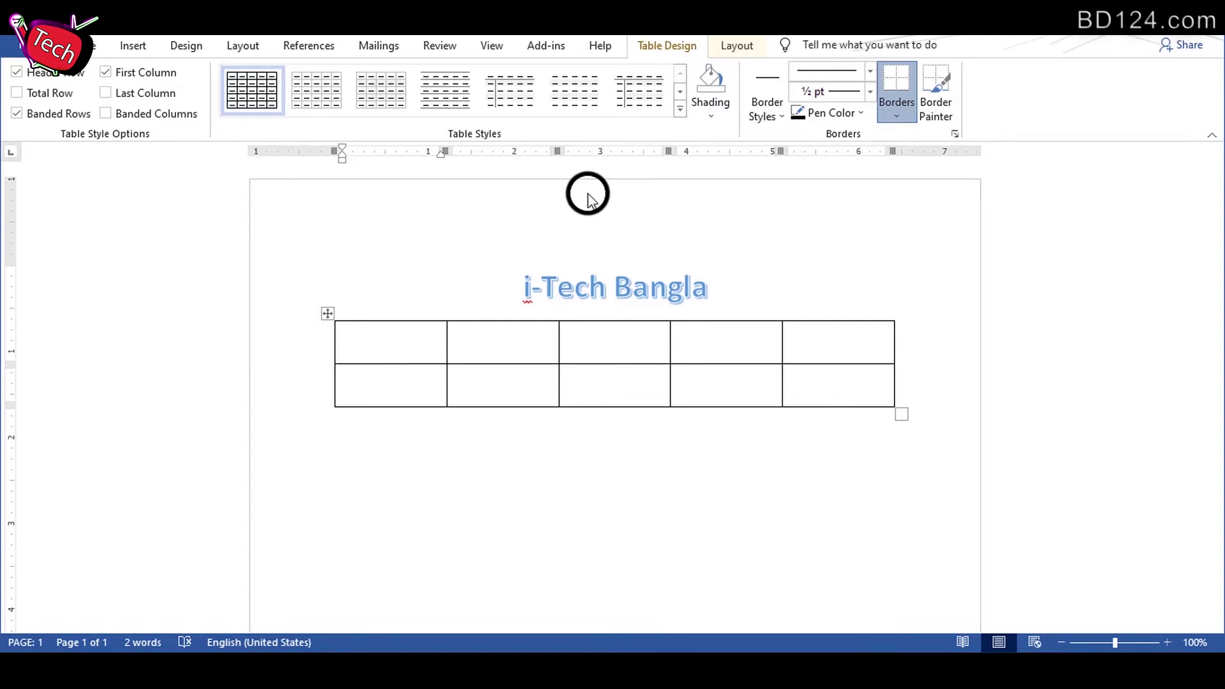
key(ctrl+z)
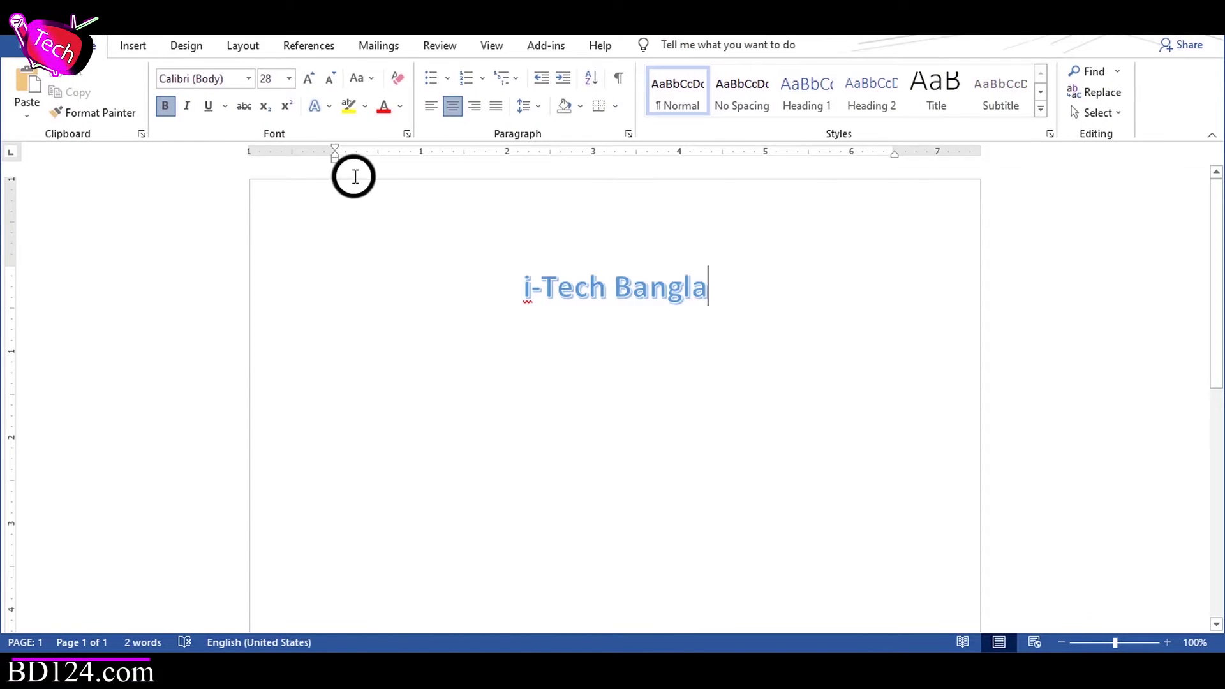
click(132, 45)
click(133, 102)
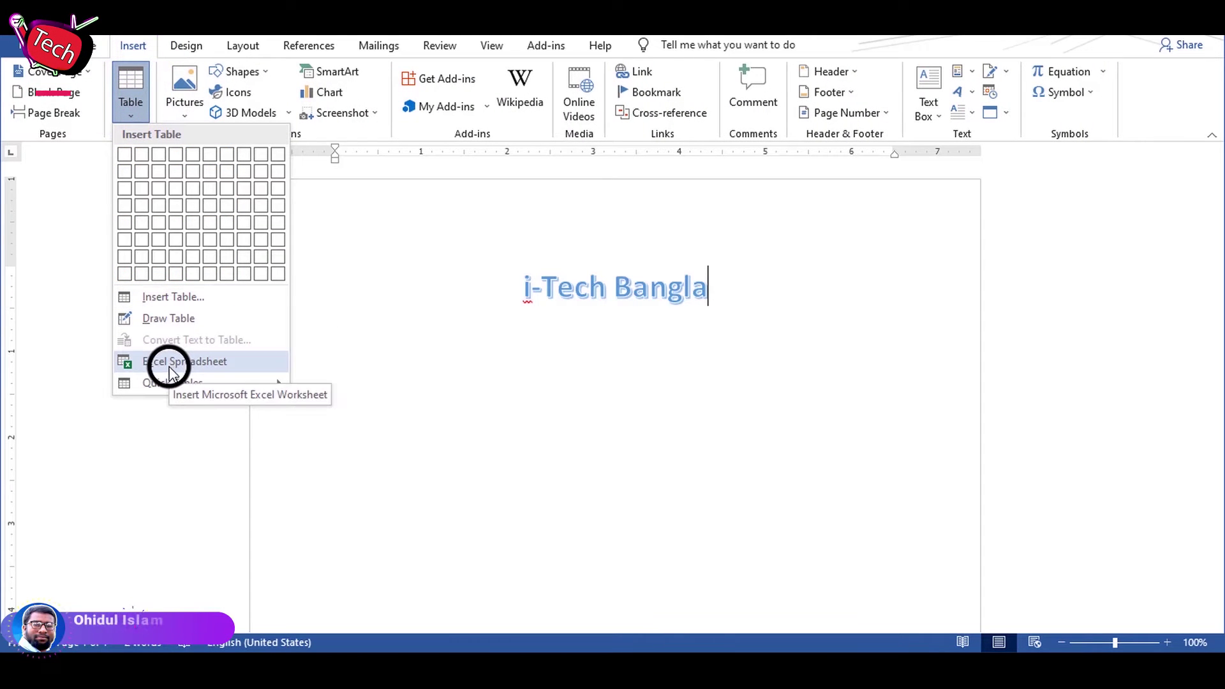
click(212, 362)
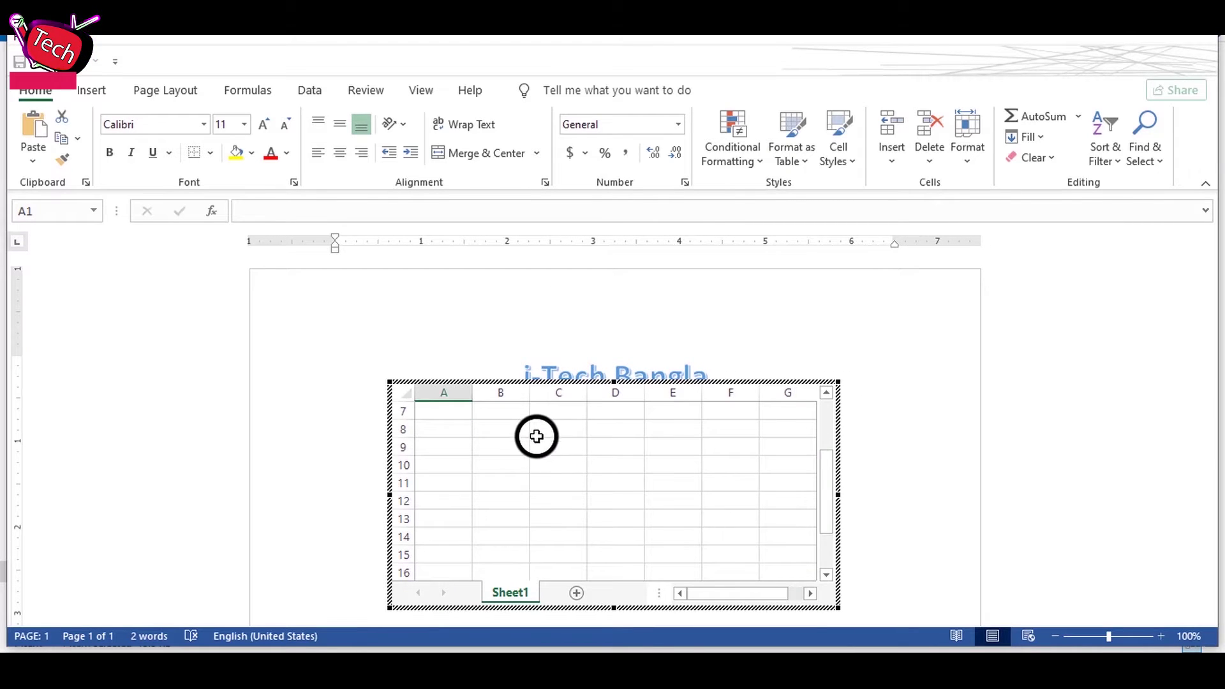
scroll(537, 451, up, 3)
scroll(537, 451, up, 3)
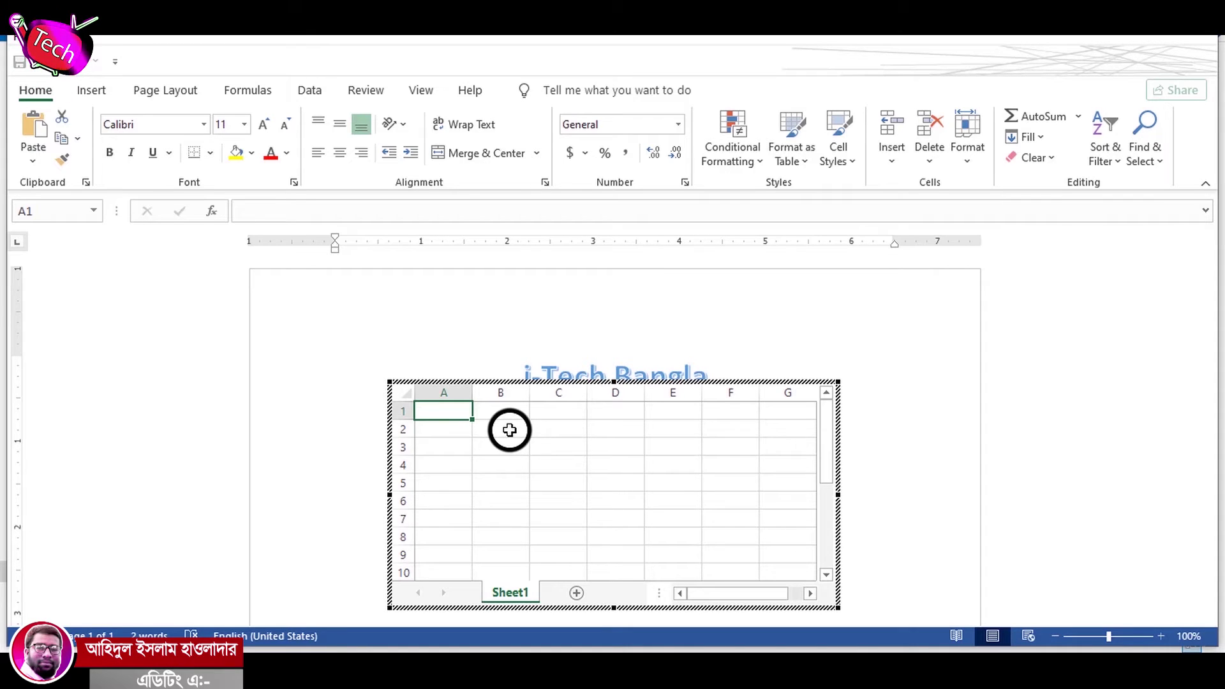
drag(457, 410, 819, 554)
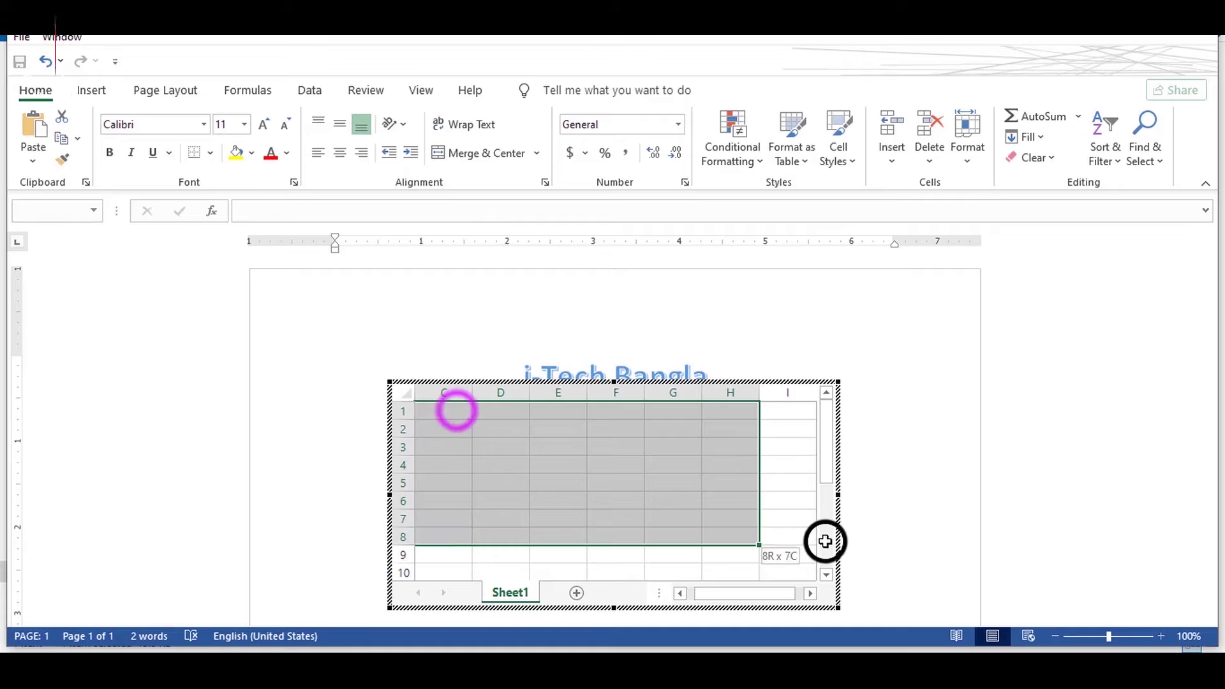
click(791, 464)
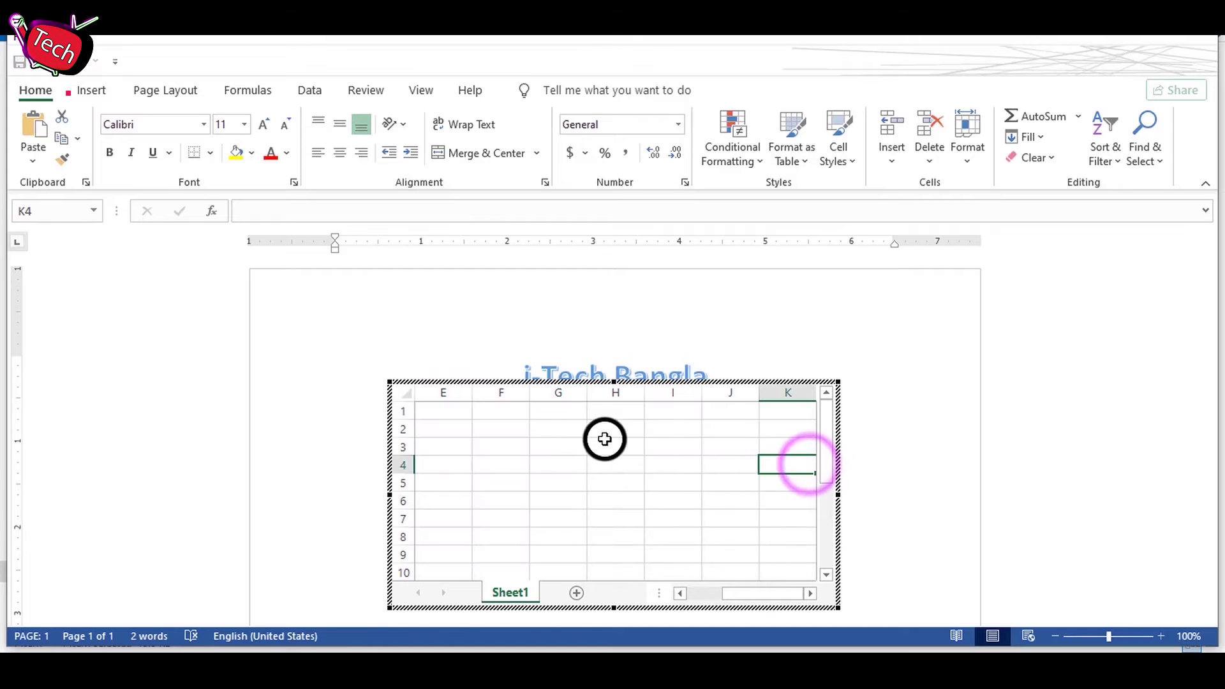
click(347, 304)
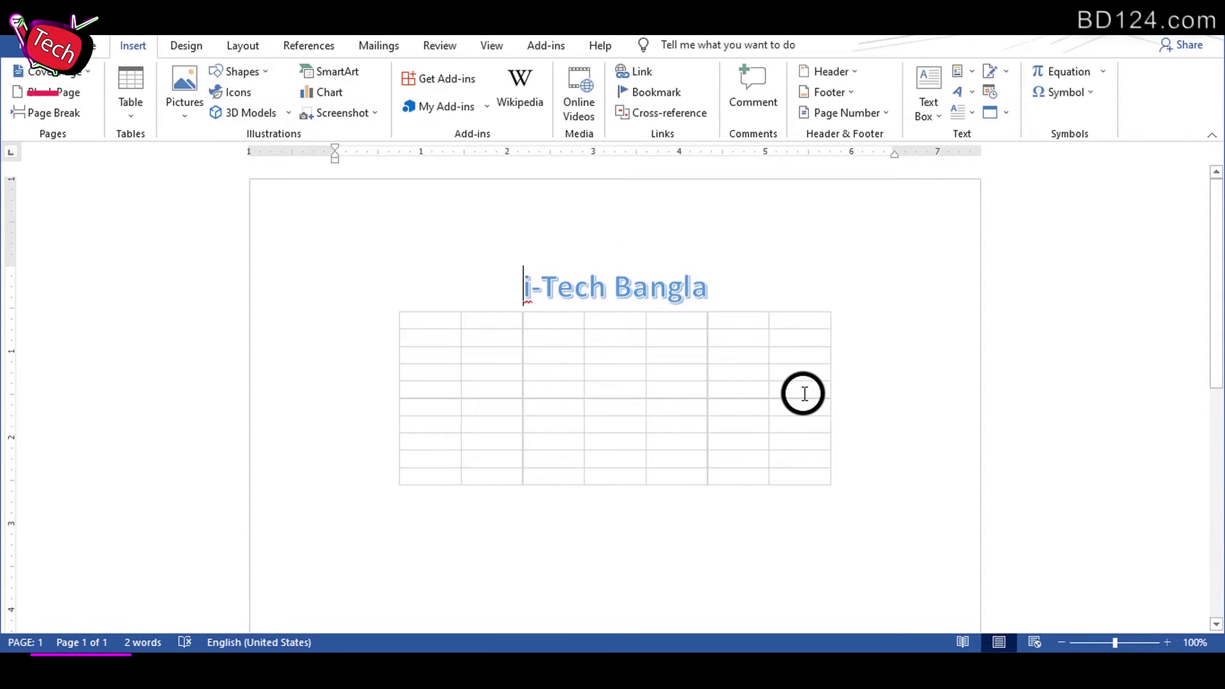
key(ctrl+z)
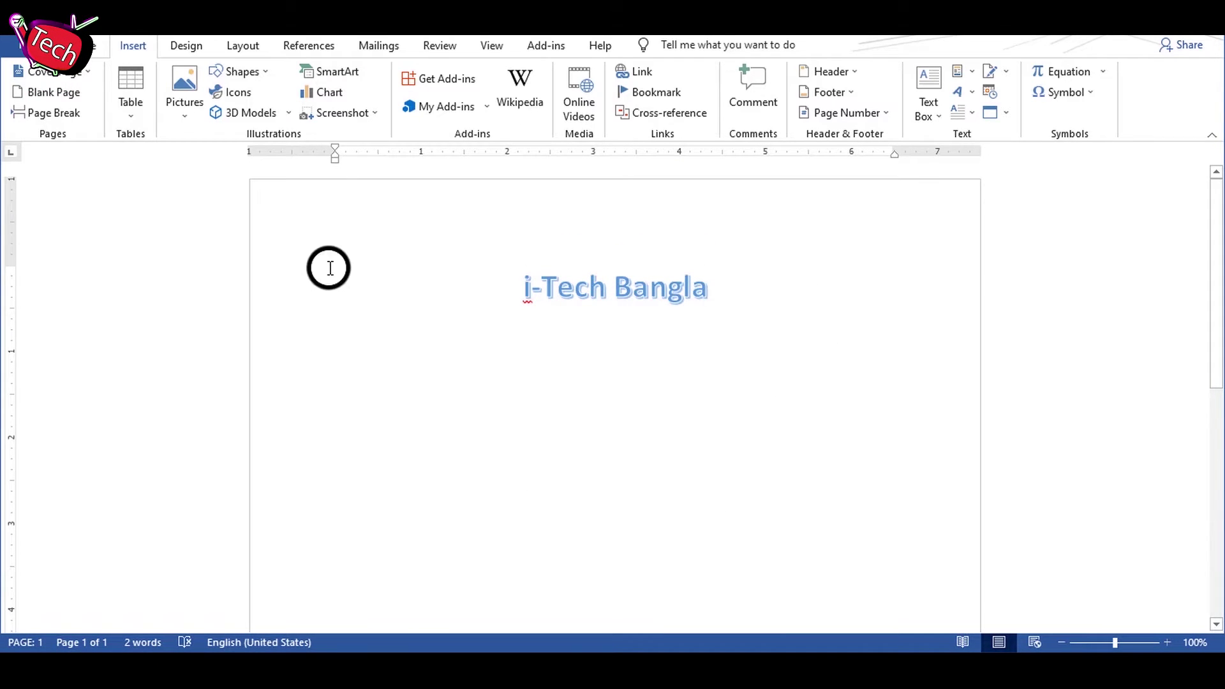
click(131, 93)
click(199, 163)
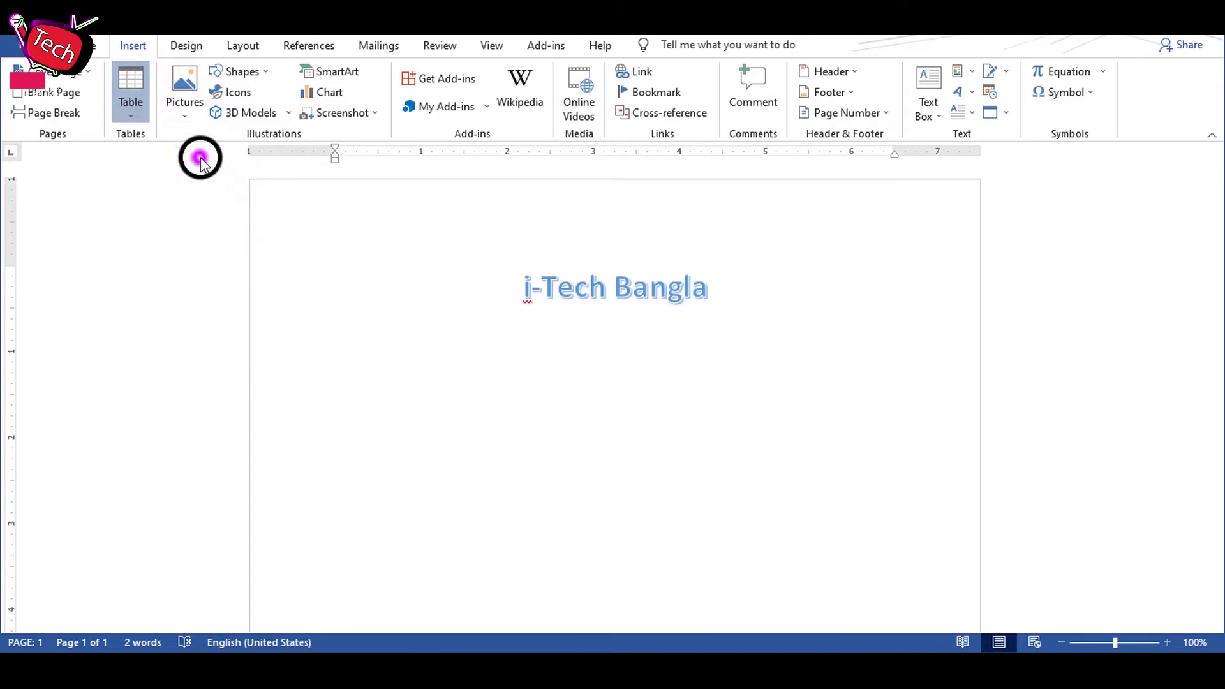
key(ctrl+z)
mouse_move(894, 481)
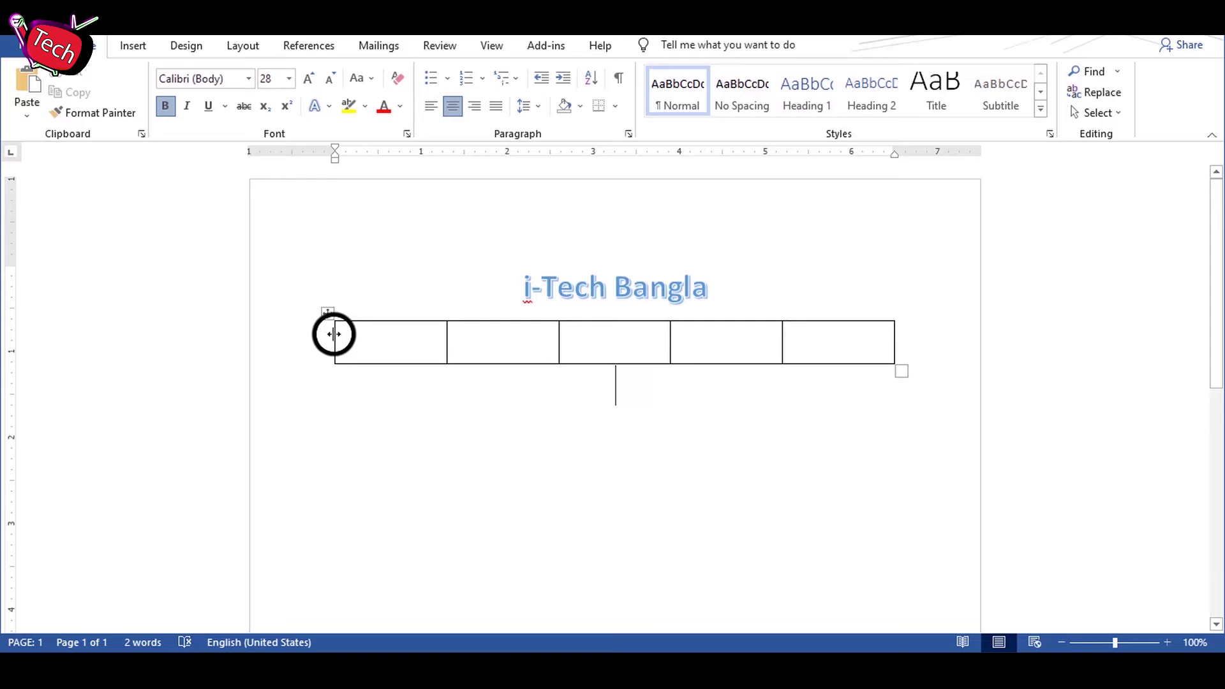
click(328, 321)
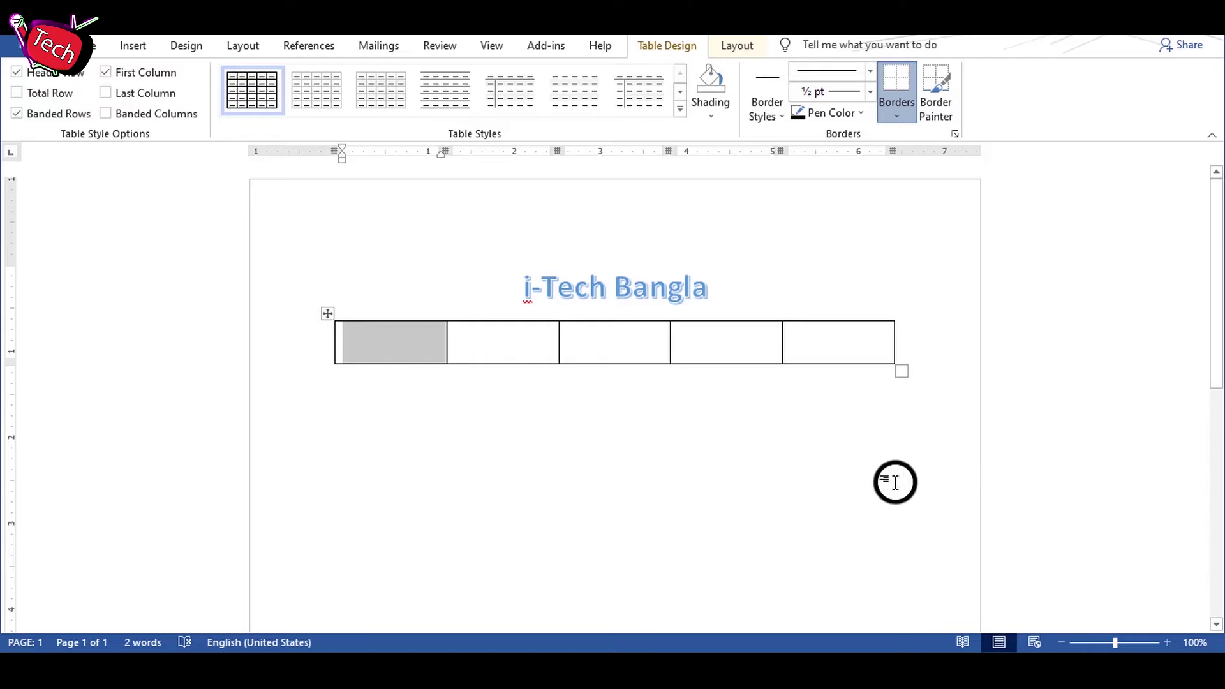
click(766, 436)
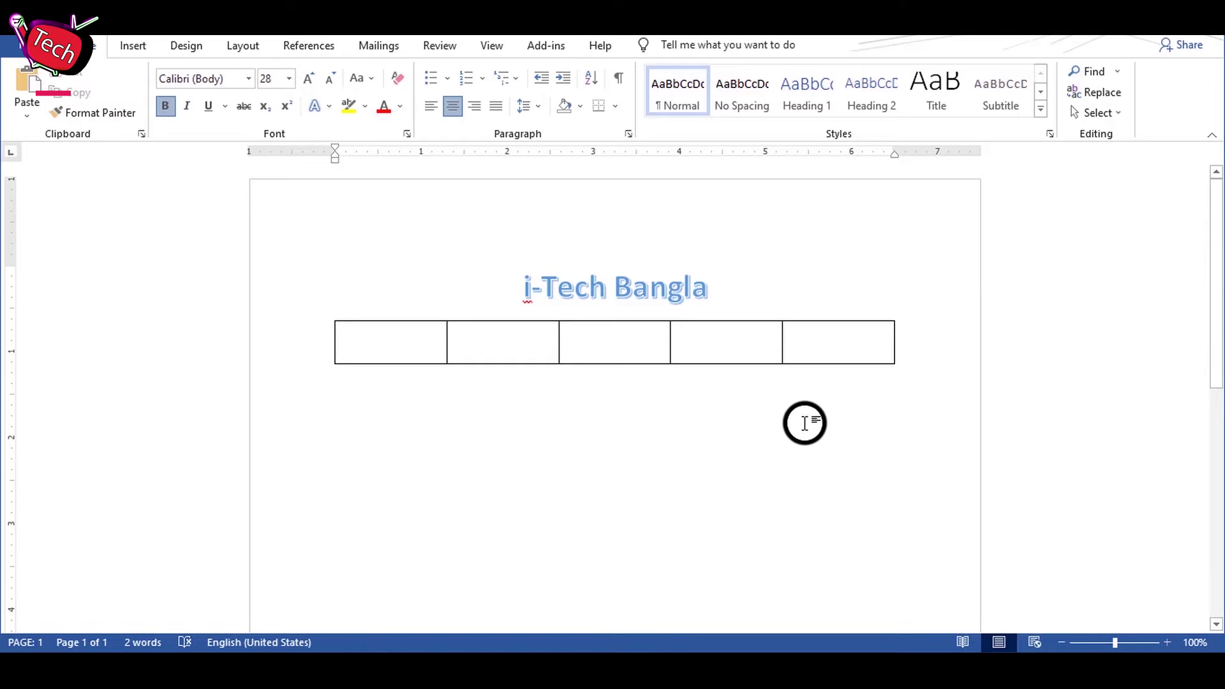
key(ctrl+z)
click(133, 45)
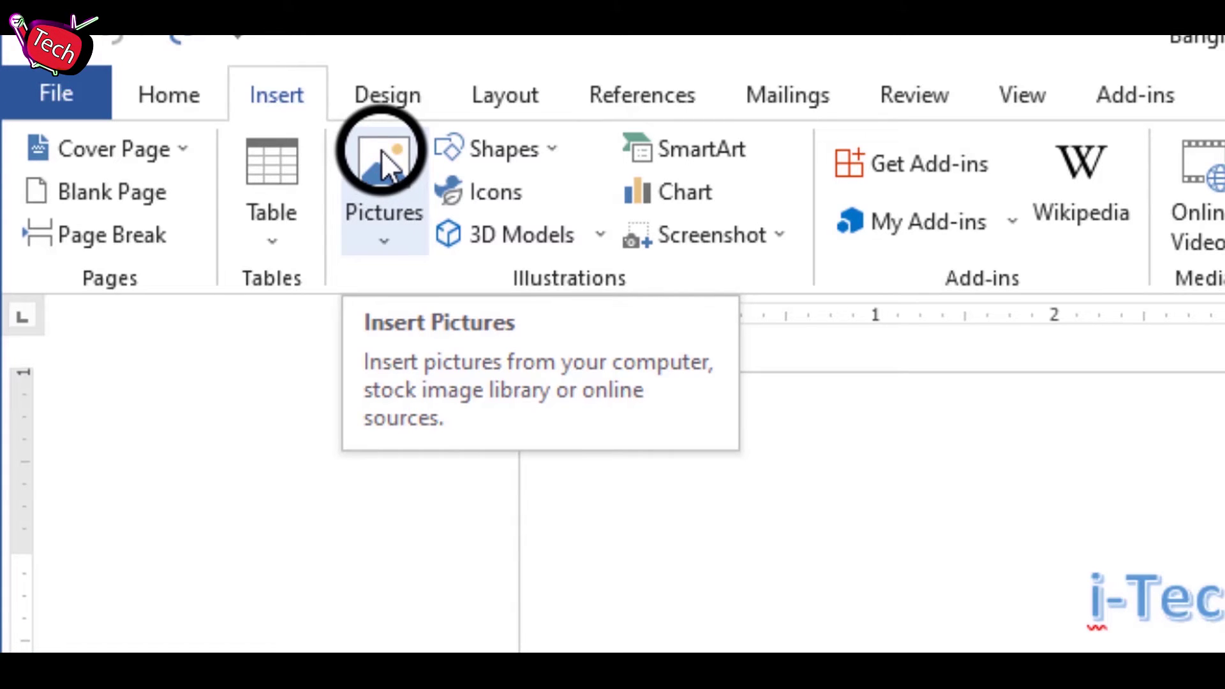
Step: Choose Online Pictures from the Insert tab's Pictures sources
click(381, 155)
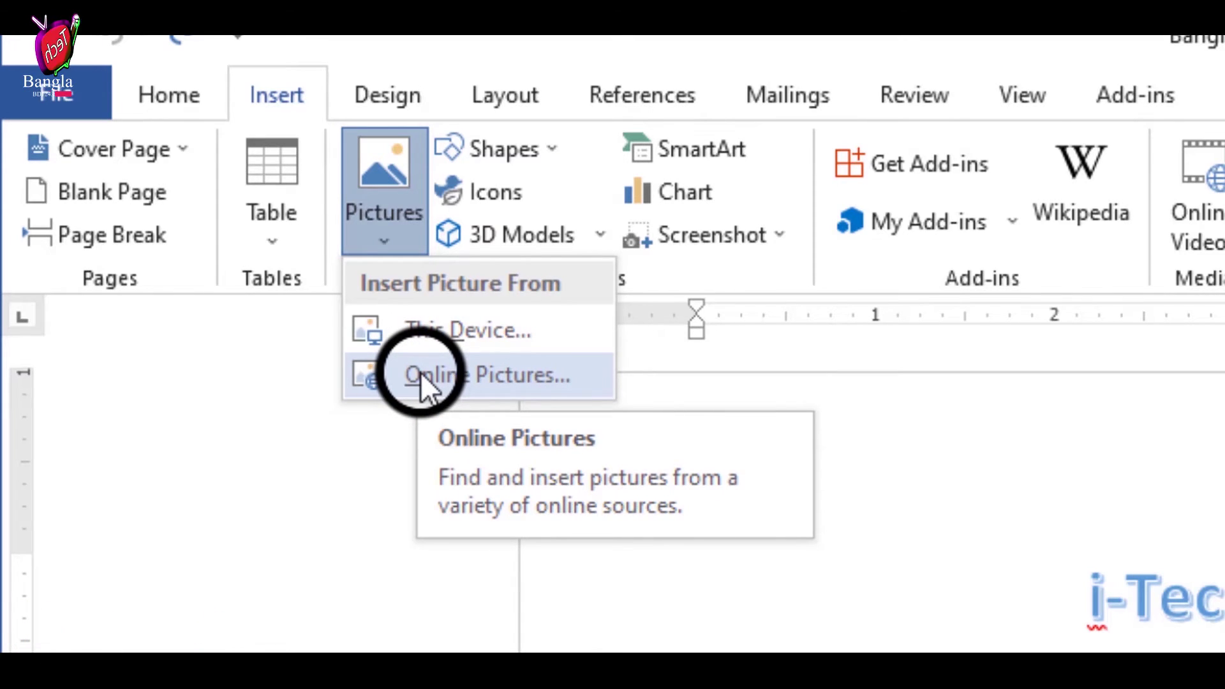
click(420, 374)
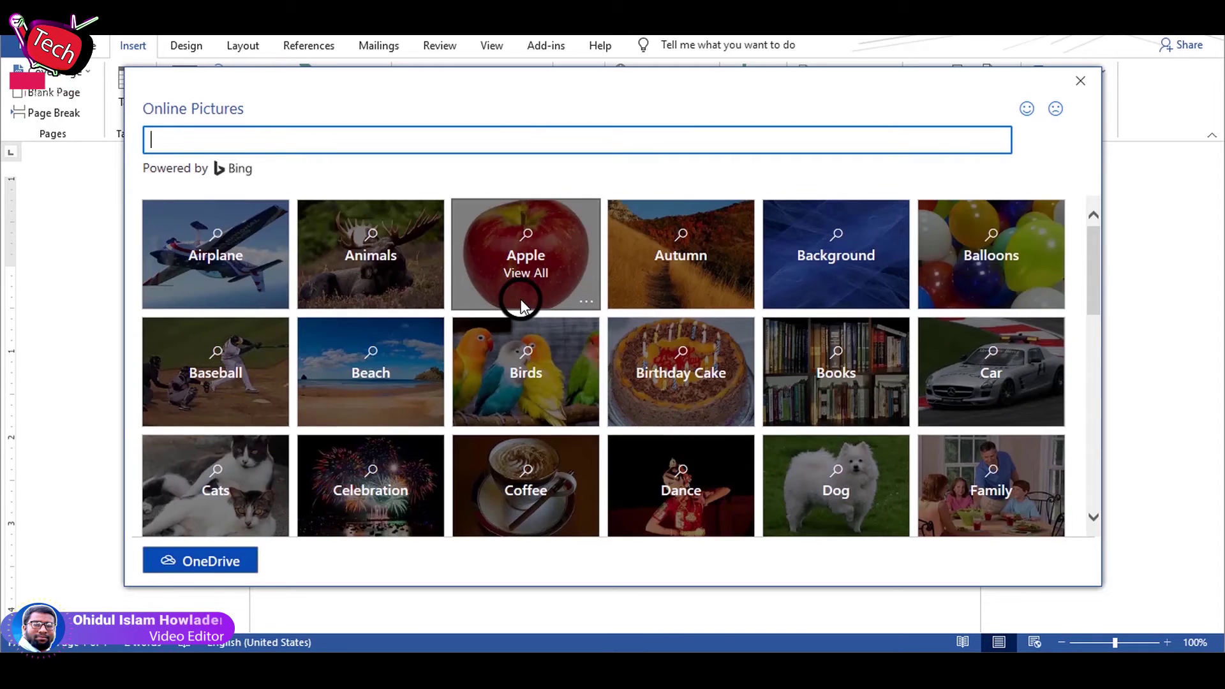
Step: Insert the three tennis balls picture from the Tennis category and reposition it
scroll(506, 361, down, 5)
scroll(506, 360, down, 3)
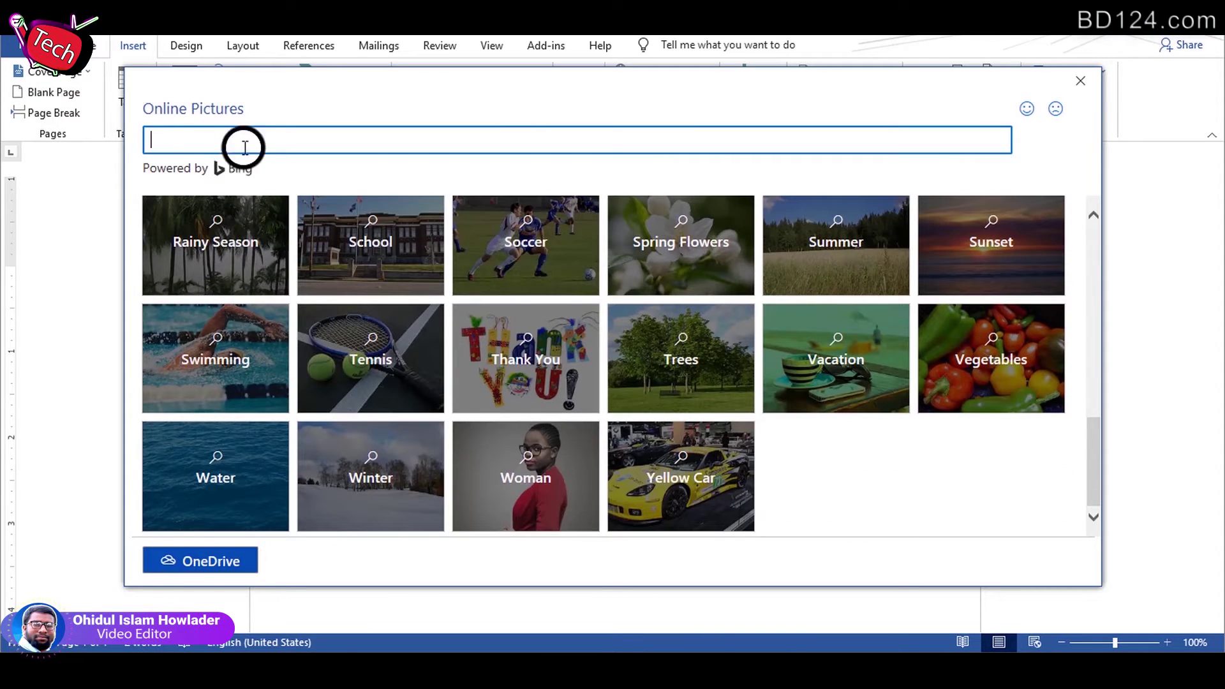
click(389, 327)
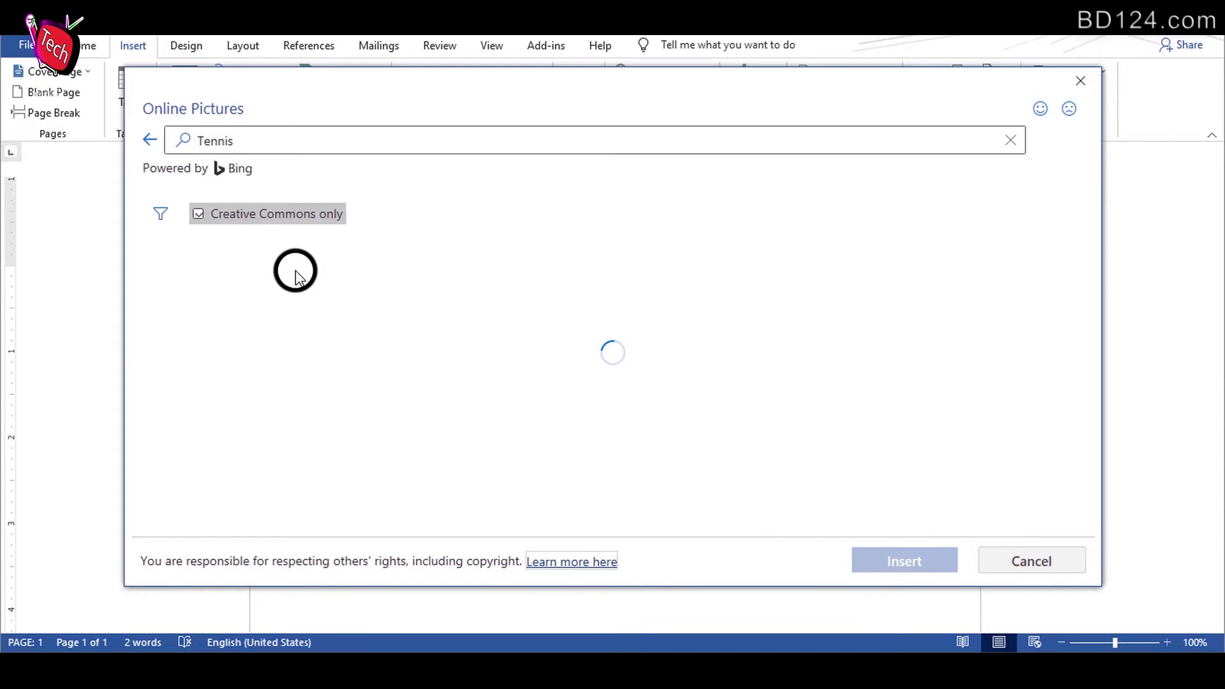
click(560, 281)
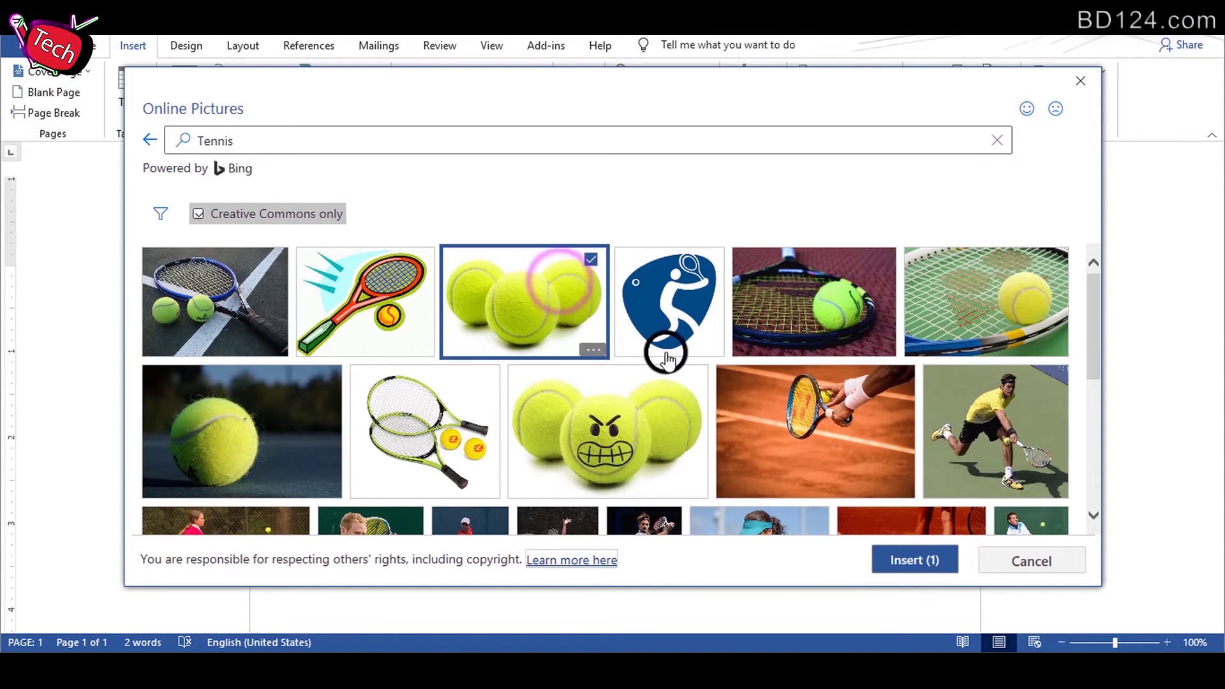
click(919, 555)
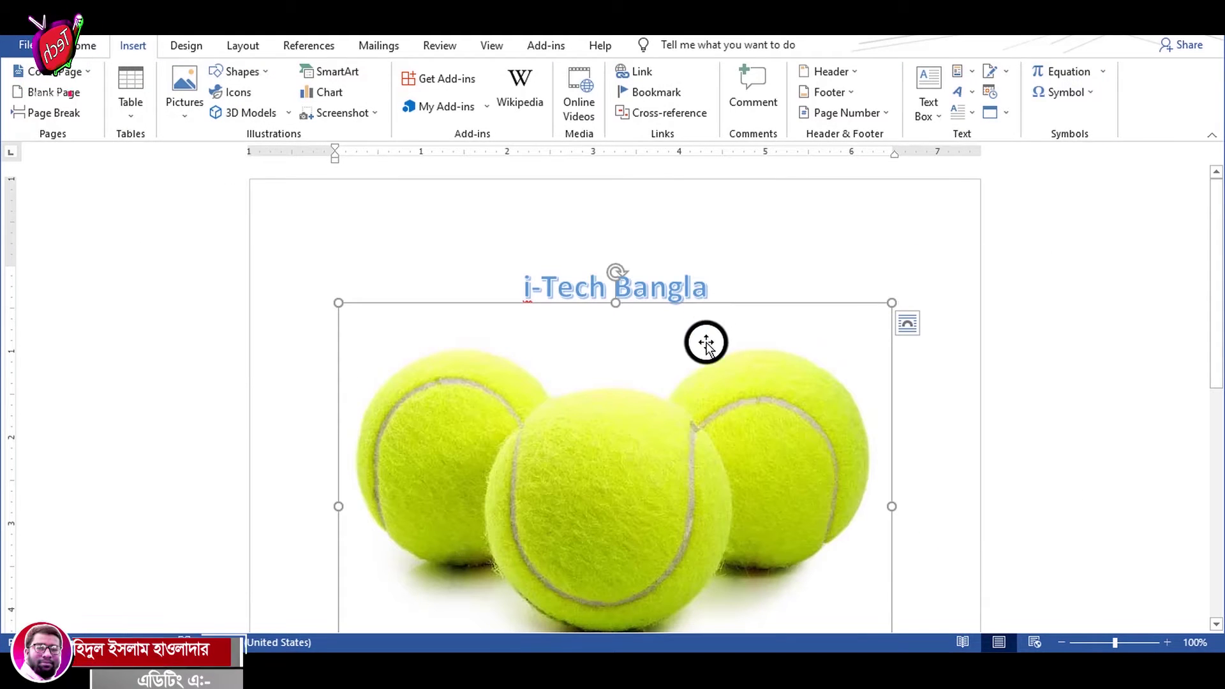
drag(662, 418, 646, 425)
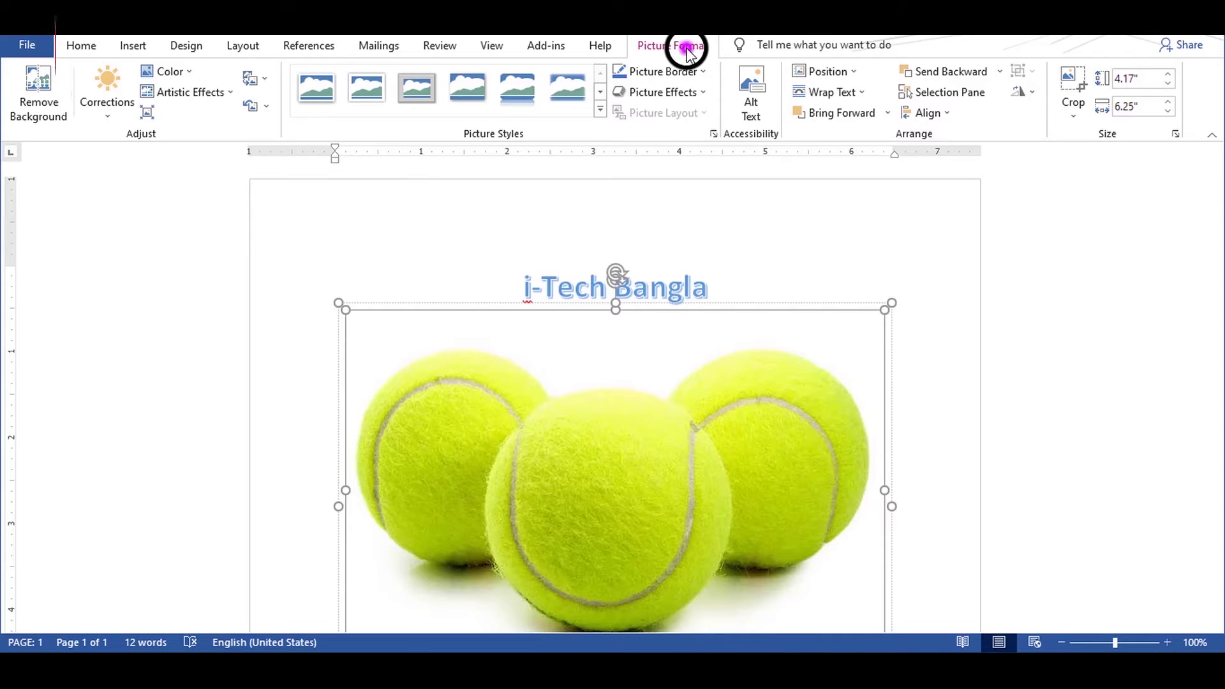
Step: Check the picture formatting options, then delete the tennis-balls picture
click(679, 48)
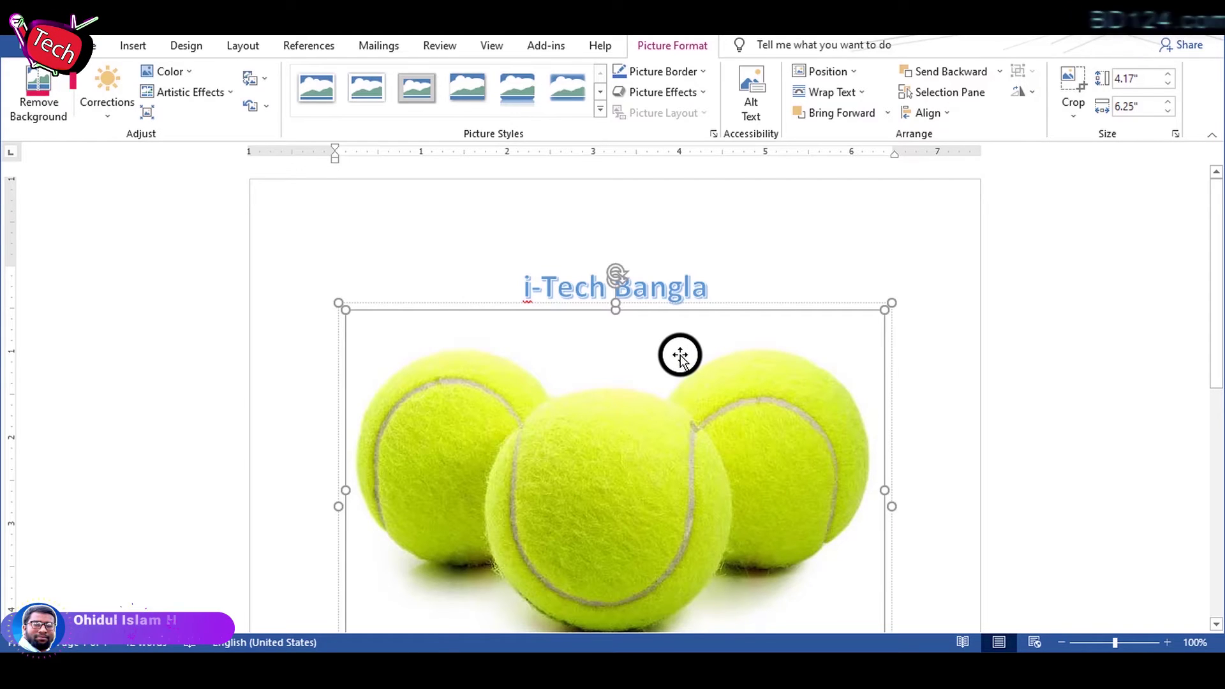
click(726, 270)
key(ctrl+z)
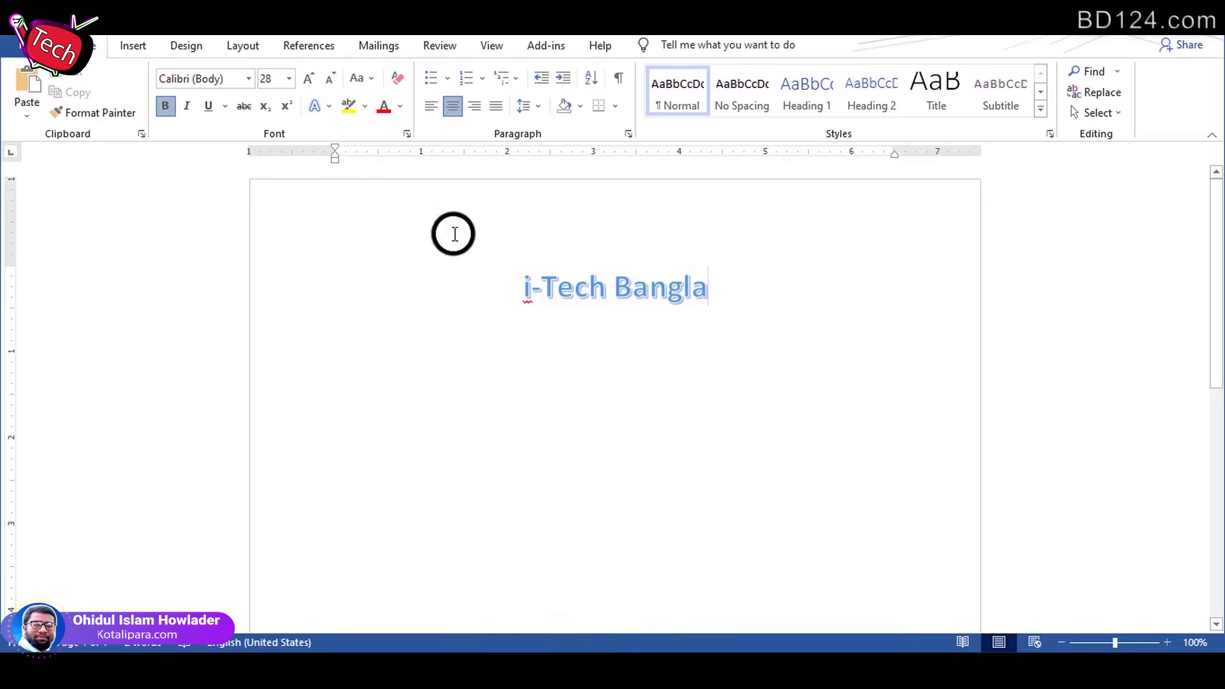
click(134, 47)
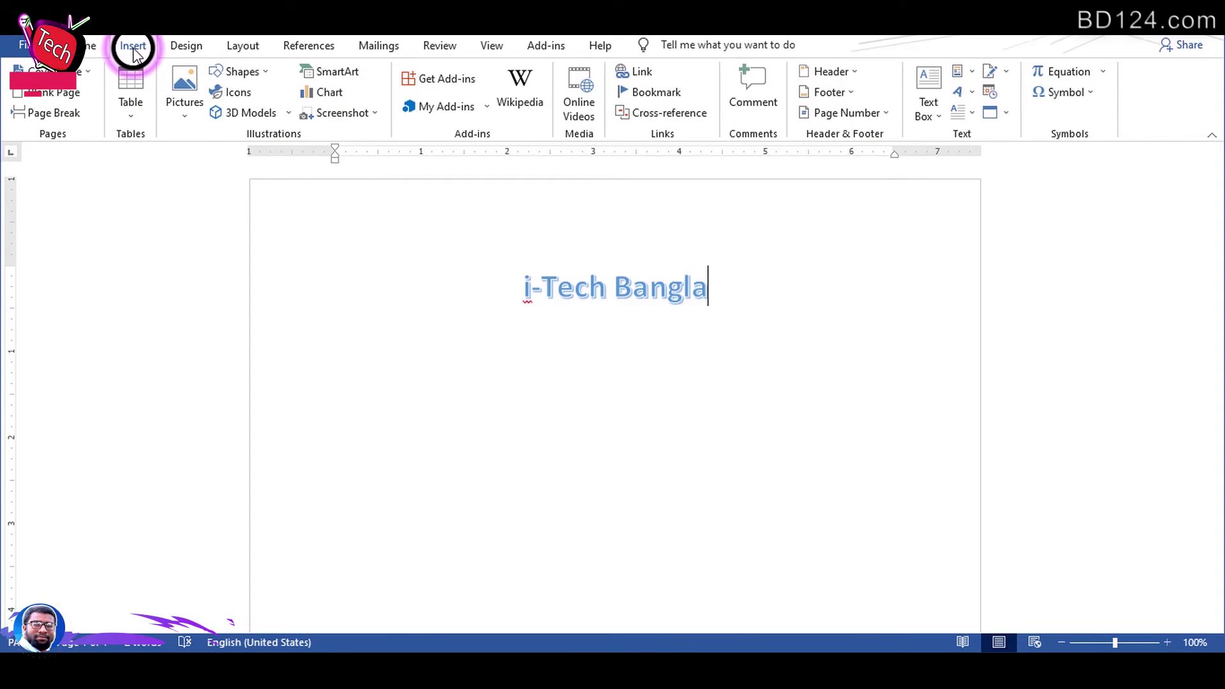
click(192, 96)
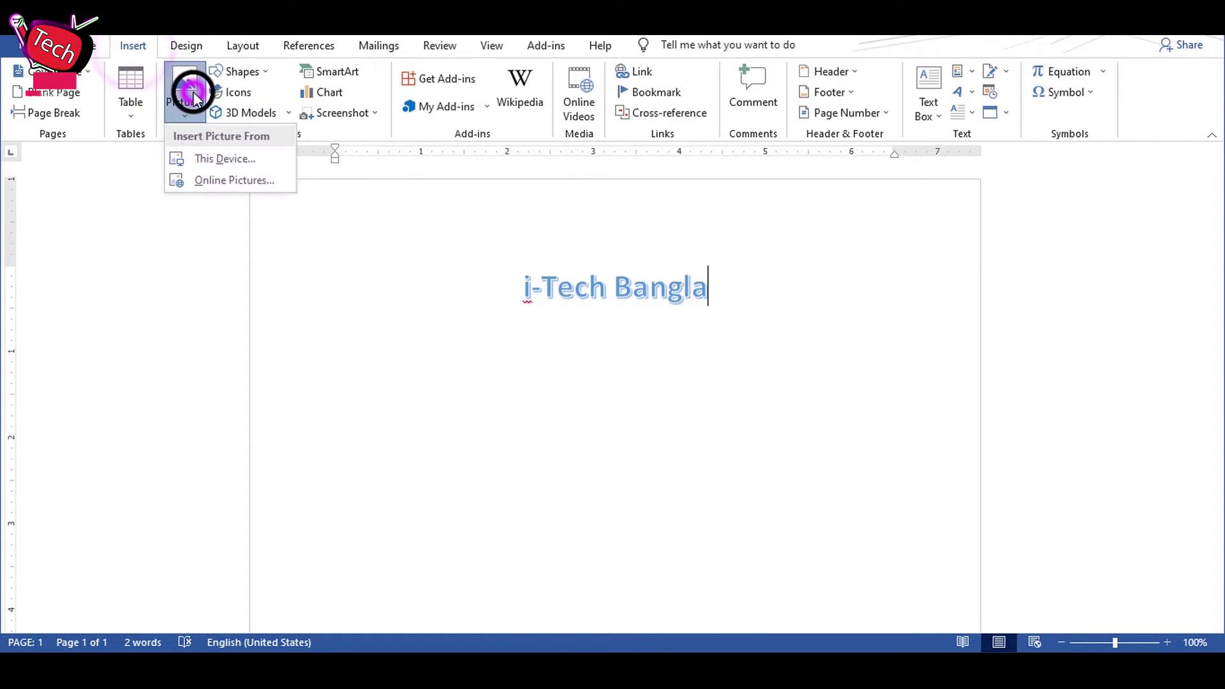
click(212, 156)
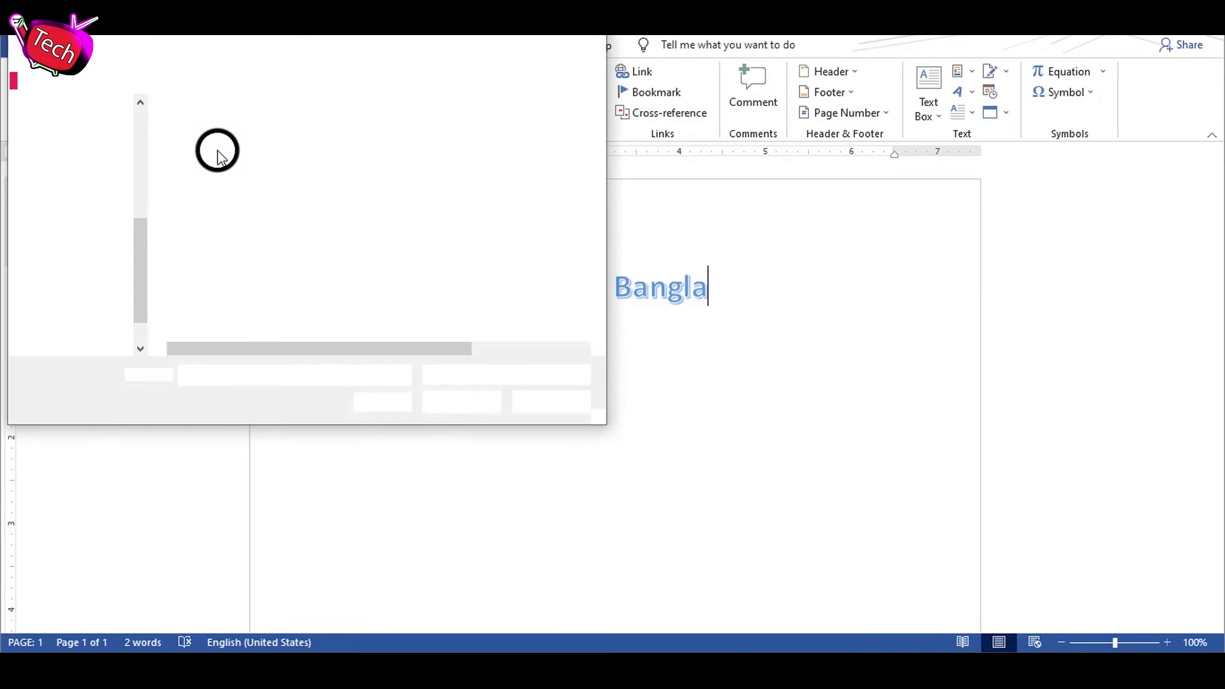
click(76, 156)
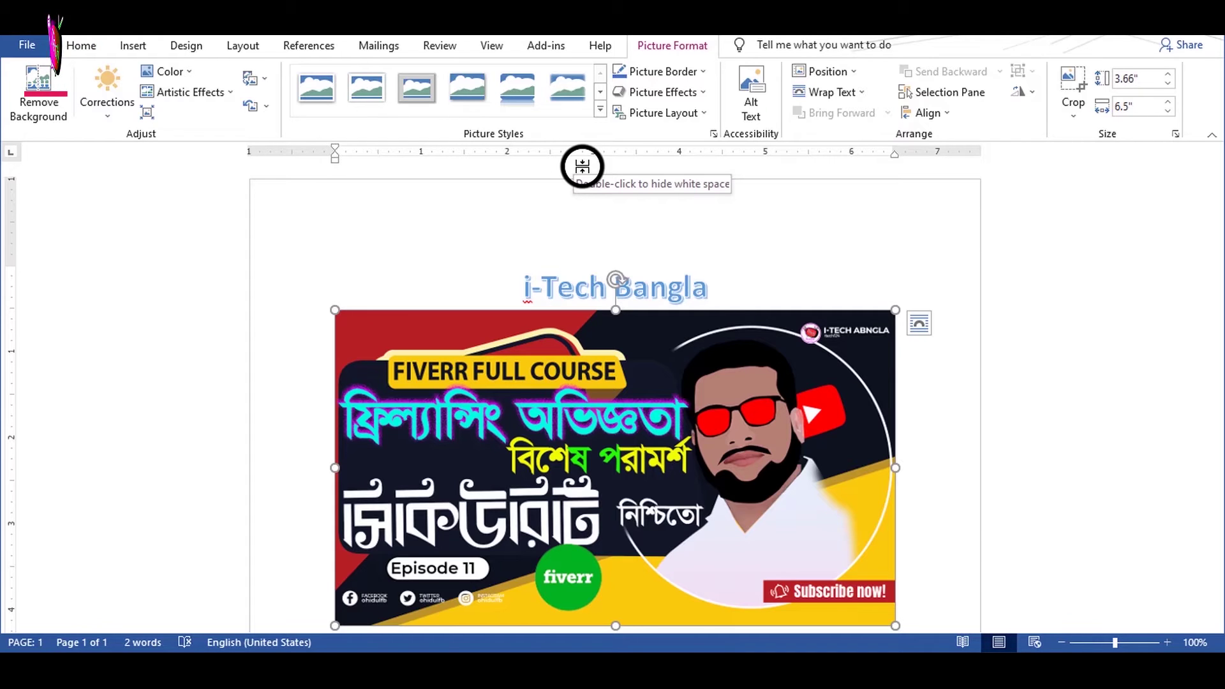
key(Delete)
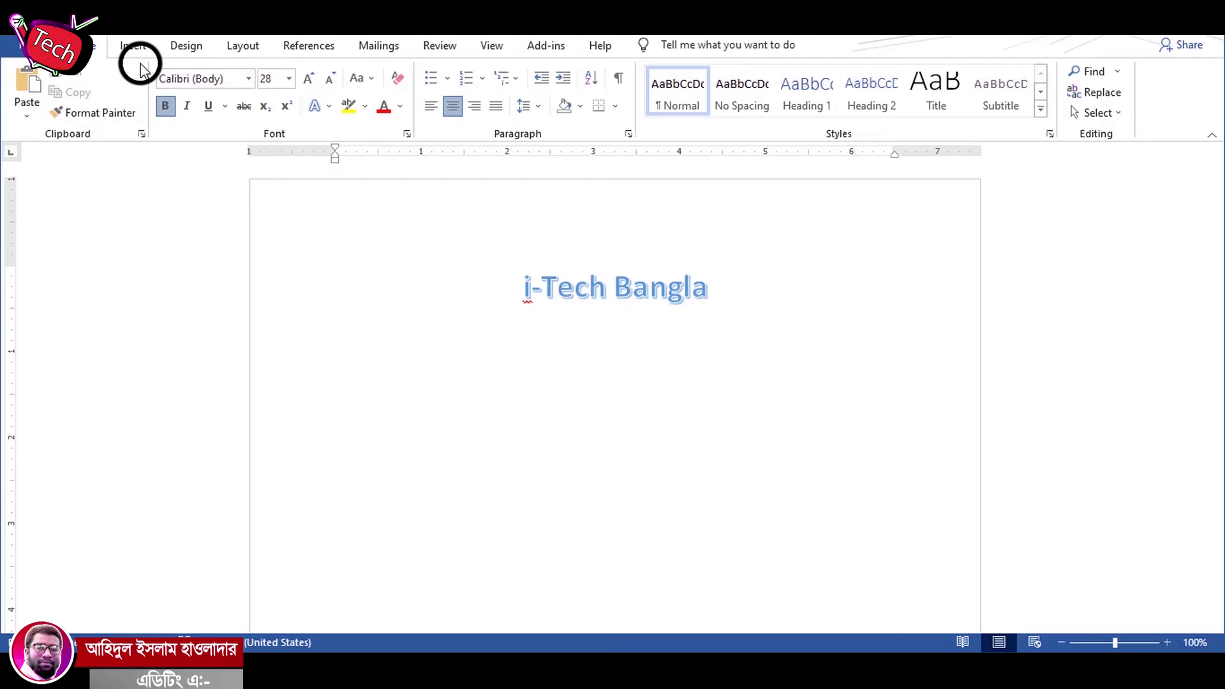
click(134, 46)
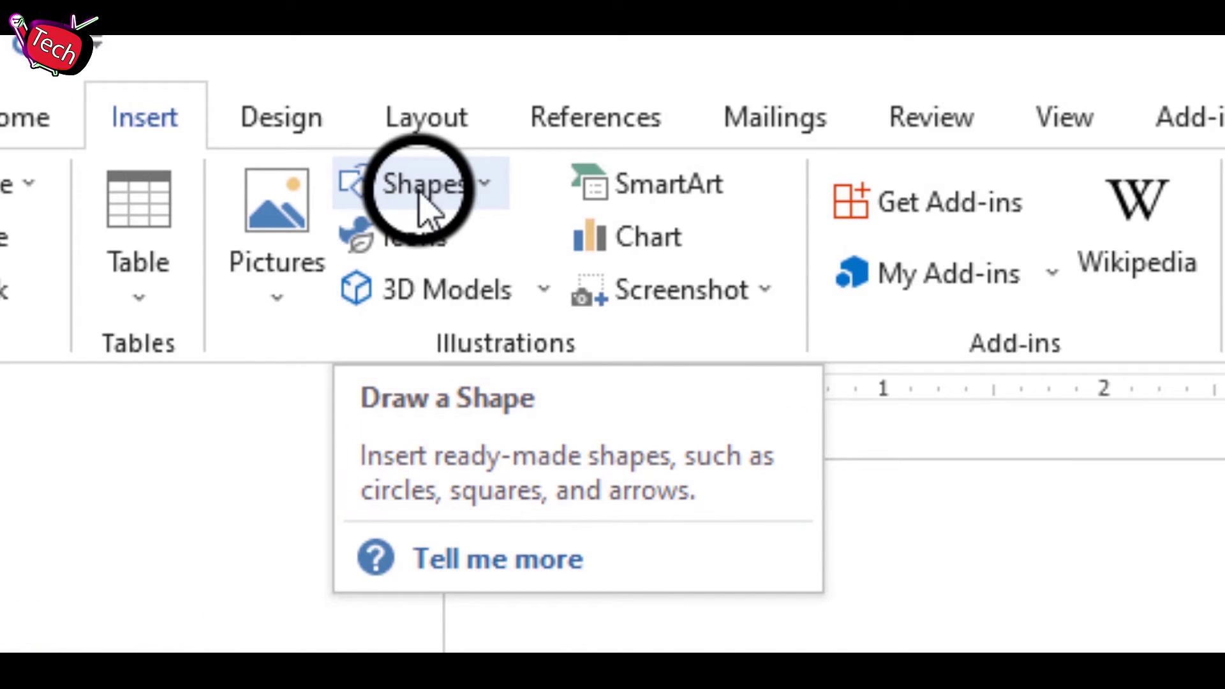
click(424, 191)
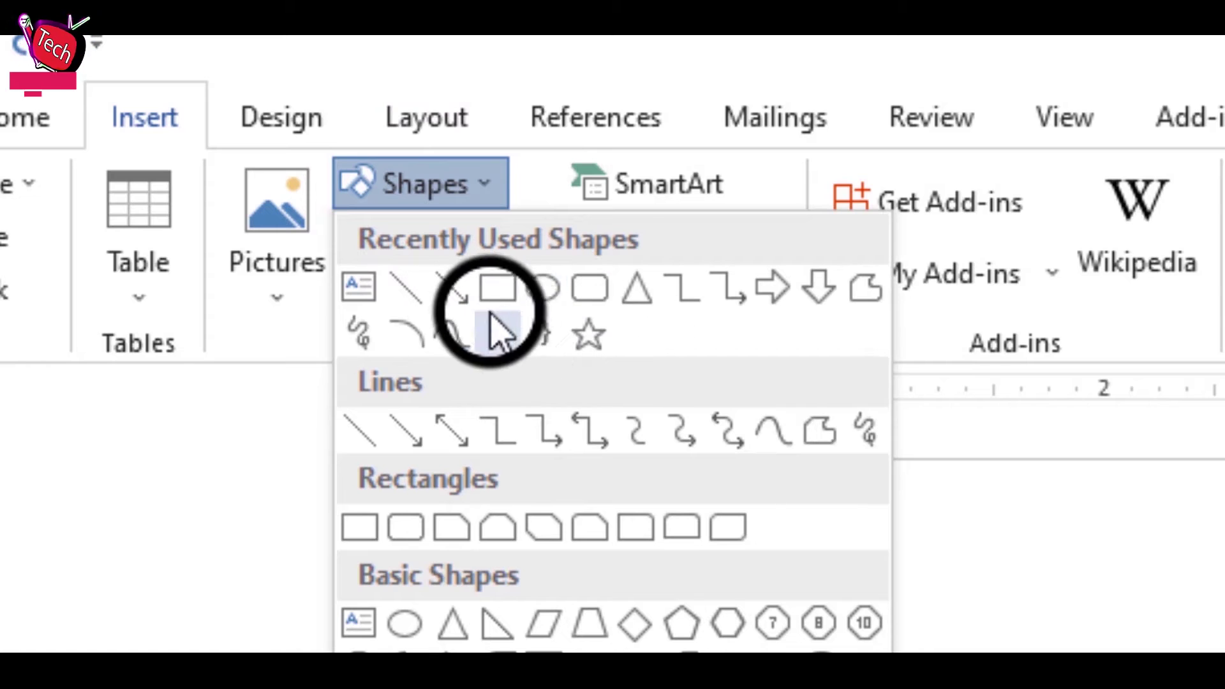
click(741, 523)
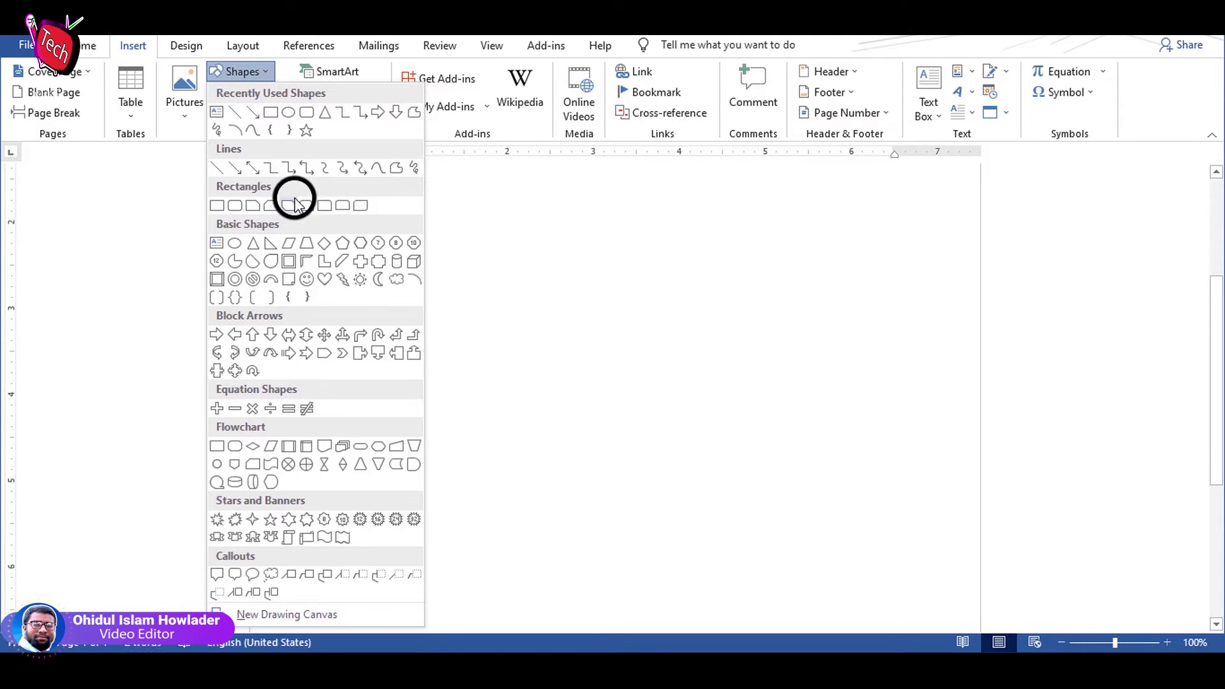
click(307, 172)
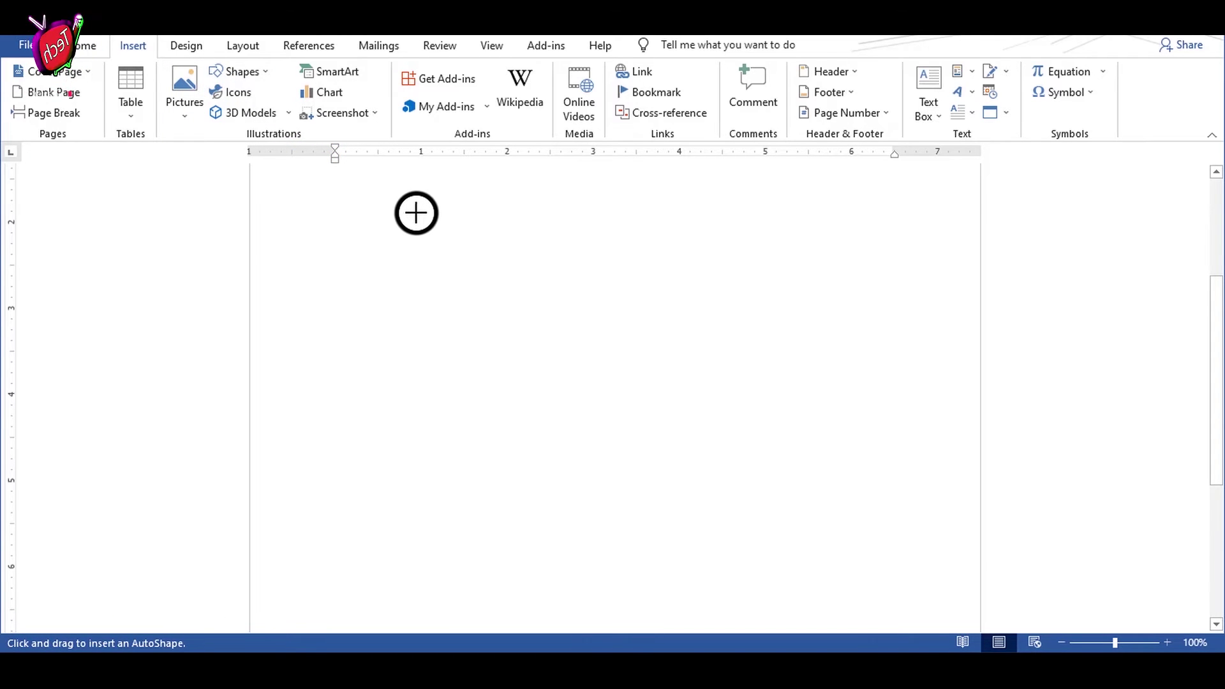
drag(424, 205, 661, 478)
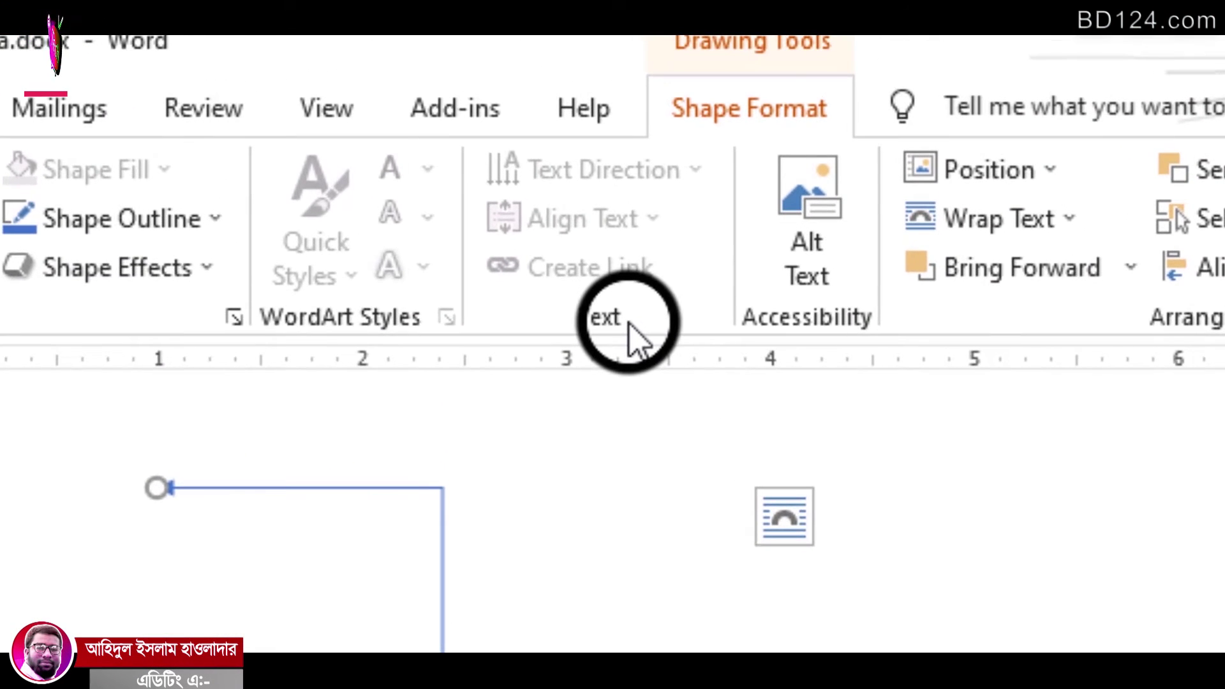
click(737, 107)
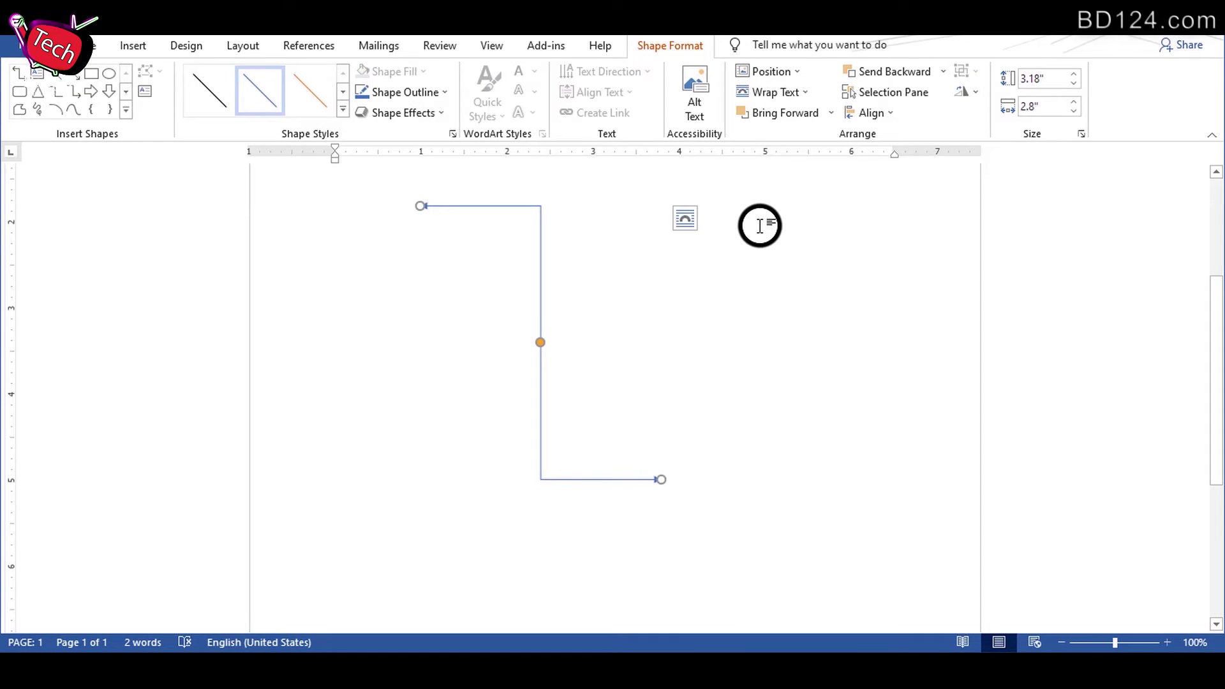
key(Delete)
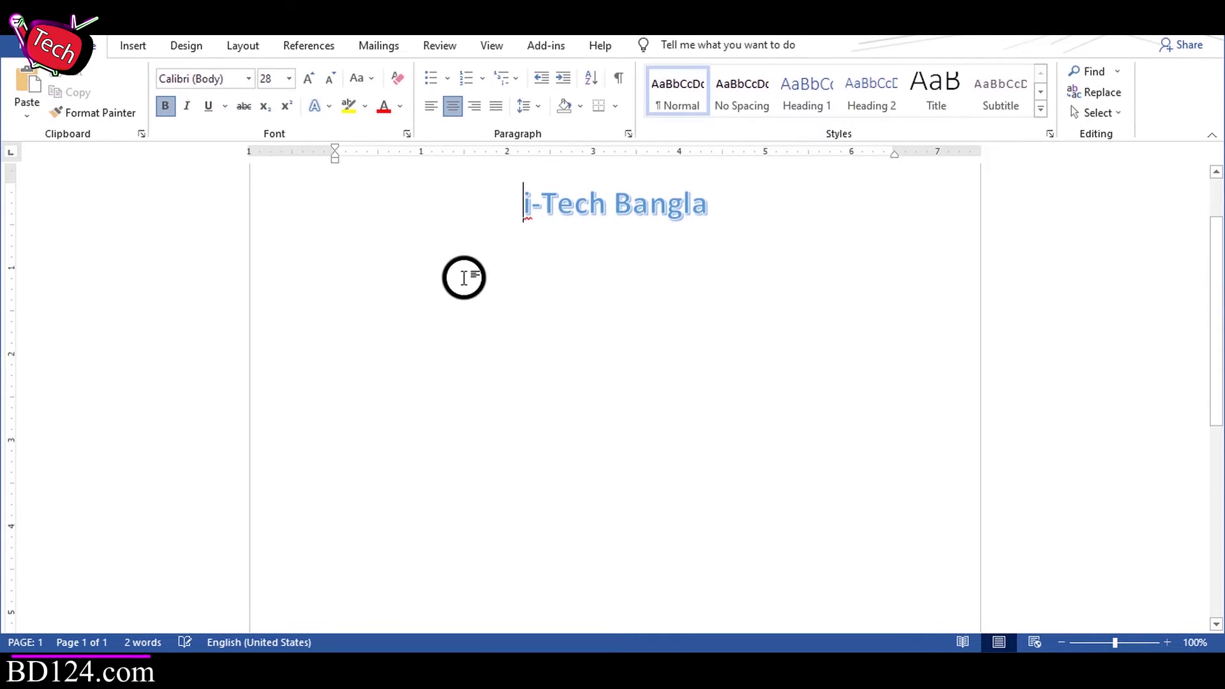
click(137, 46)
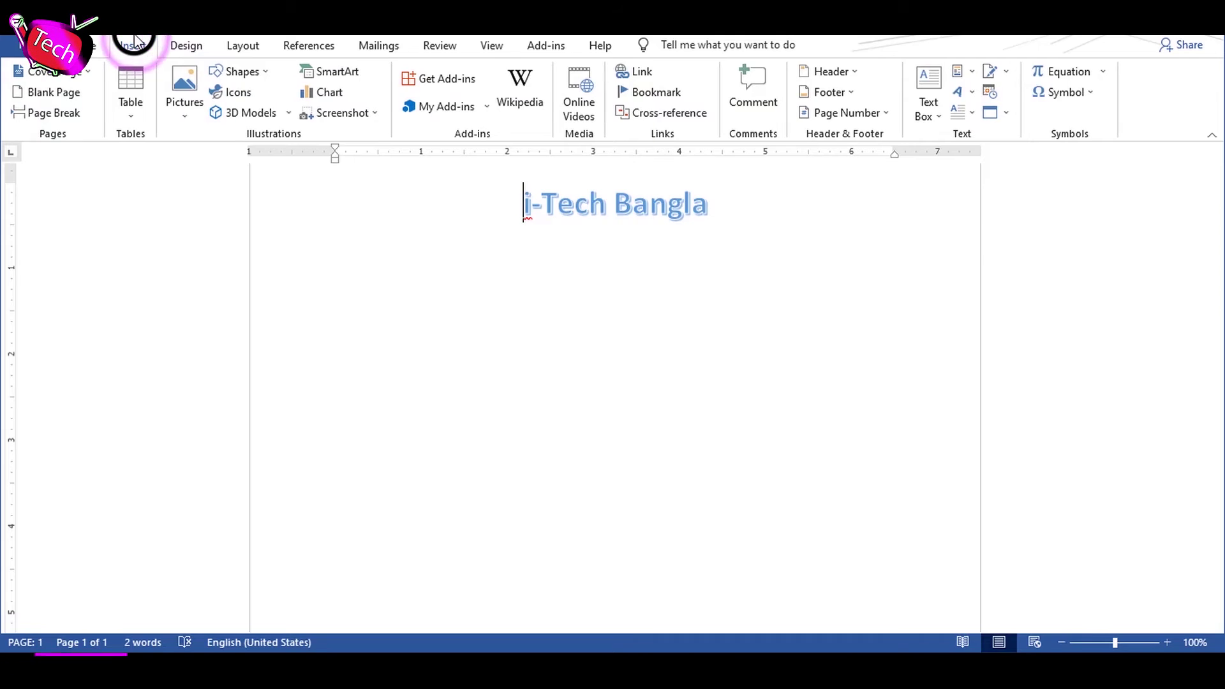
click(422, 191)
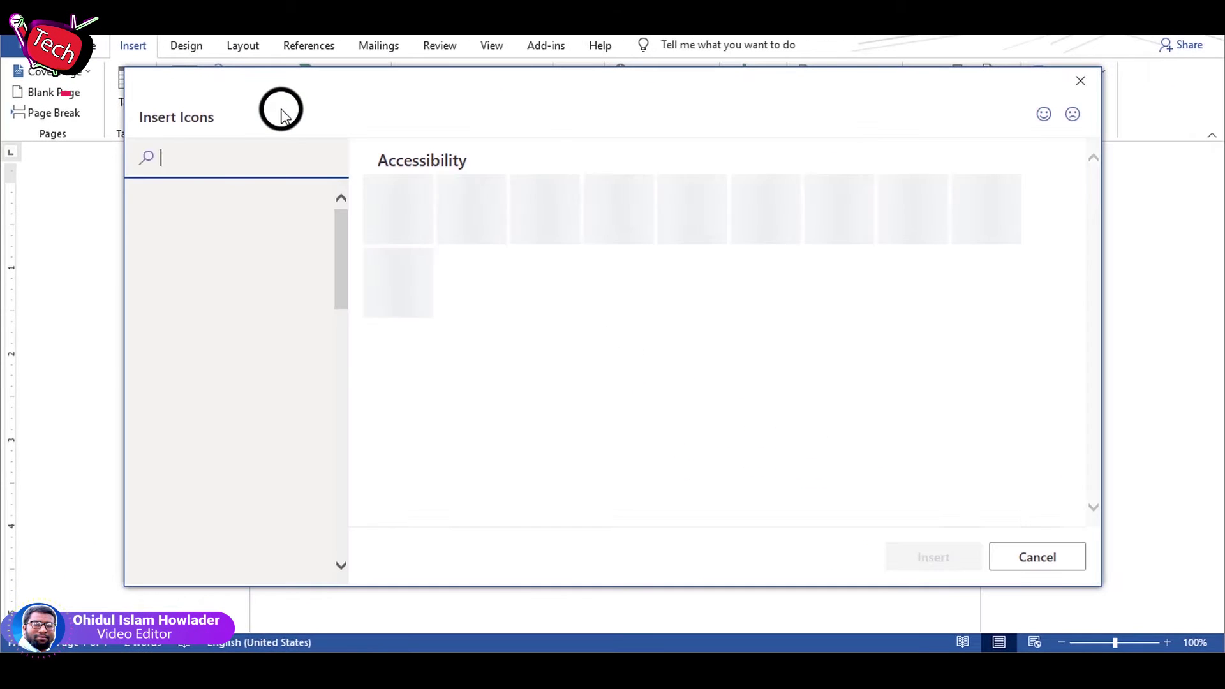
scroll(208, 266, down, 1)
scroll(219, 350, down, 4)
scroll(227, 391, down, 3)
click(172, 271)
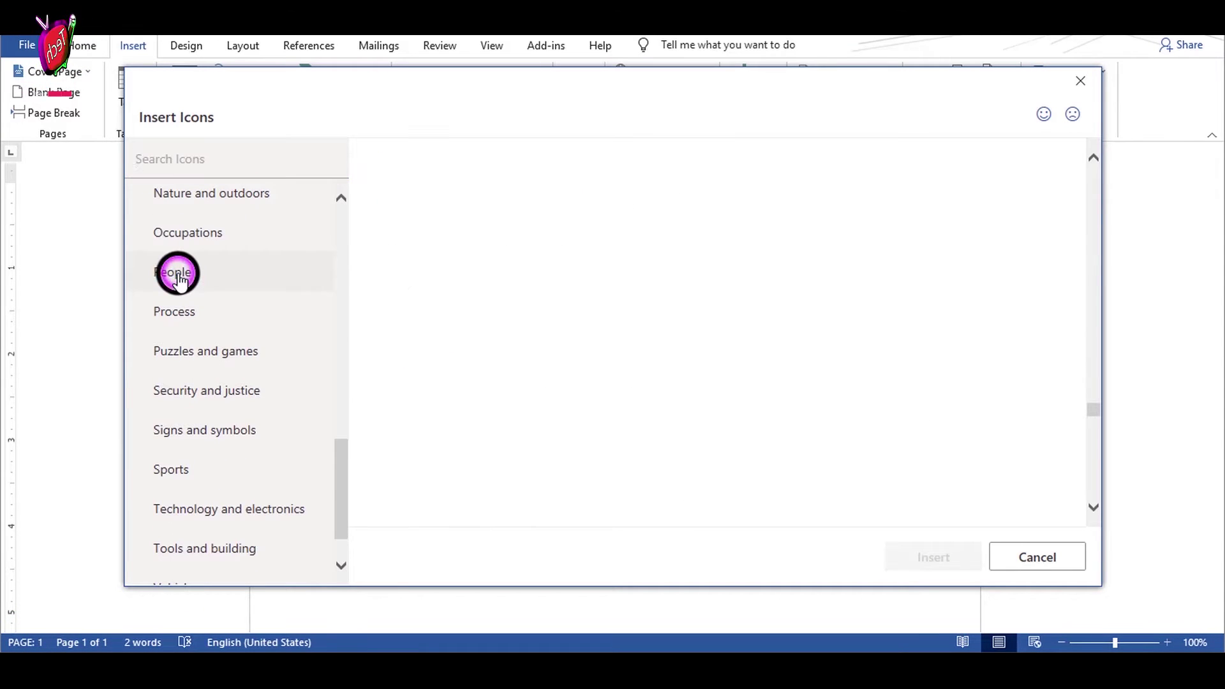
scroll(578, 284, down, 10)
scroll(940, 465, down, 3)
scroll(733, 361, down, 3)
click(589, 220)
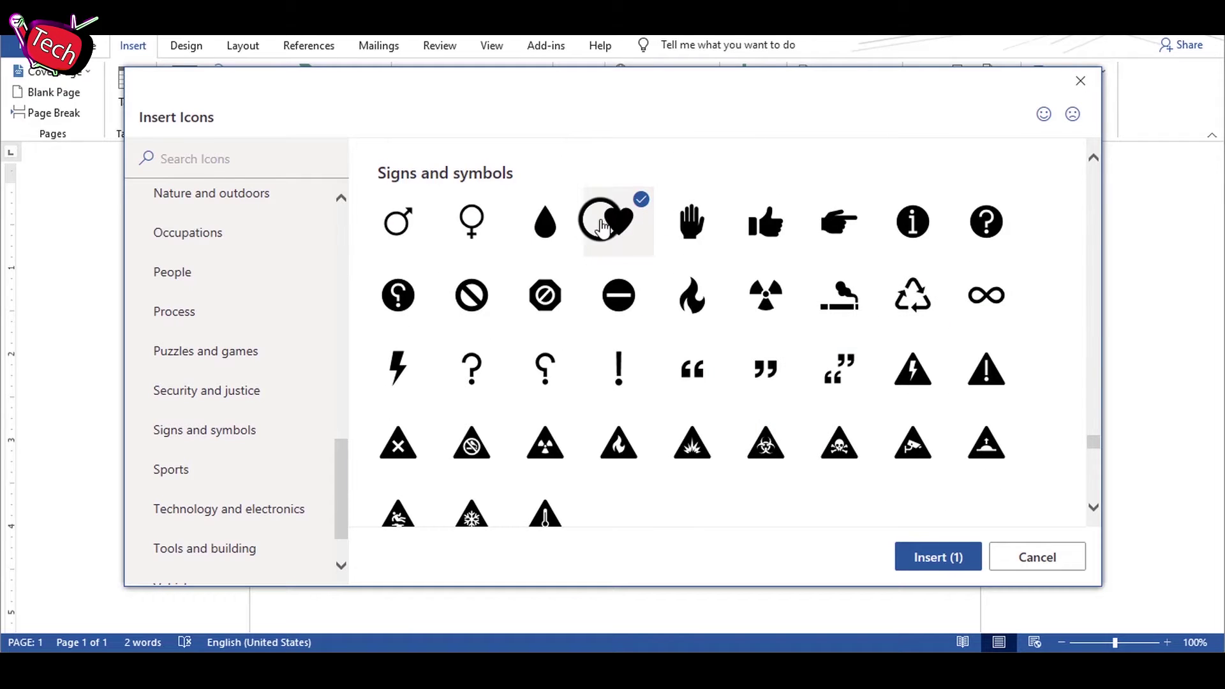
click(931, 558)
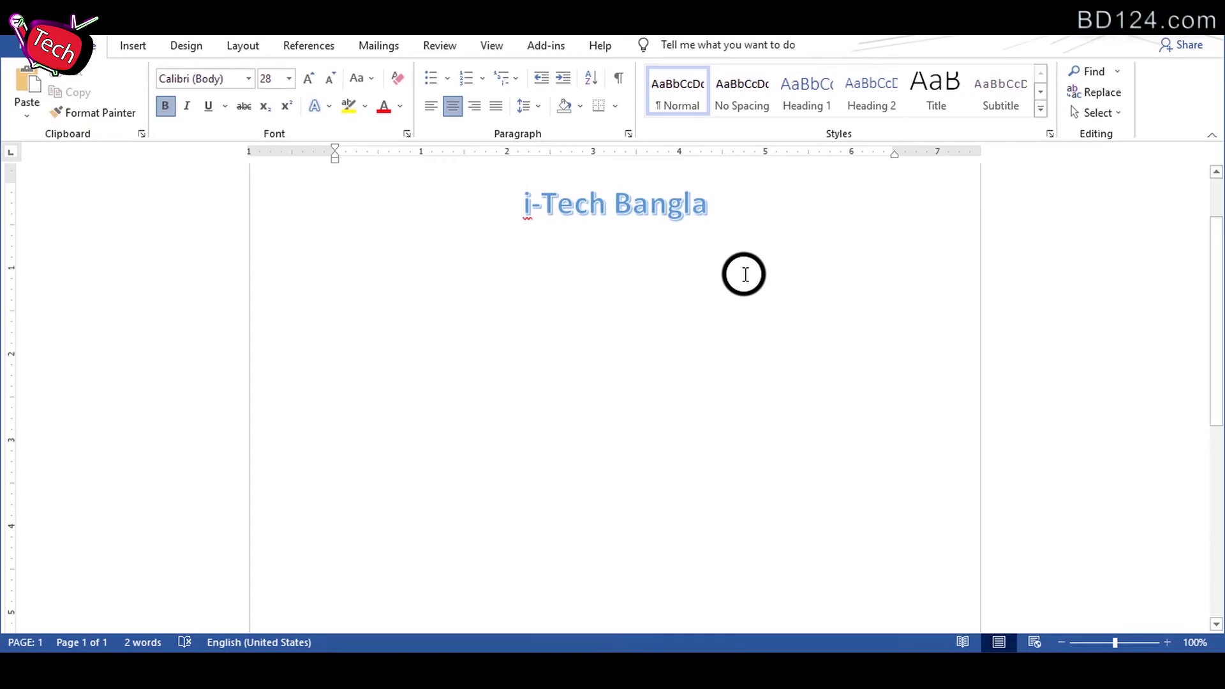
click(523, 204)
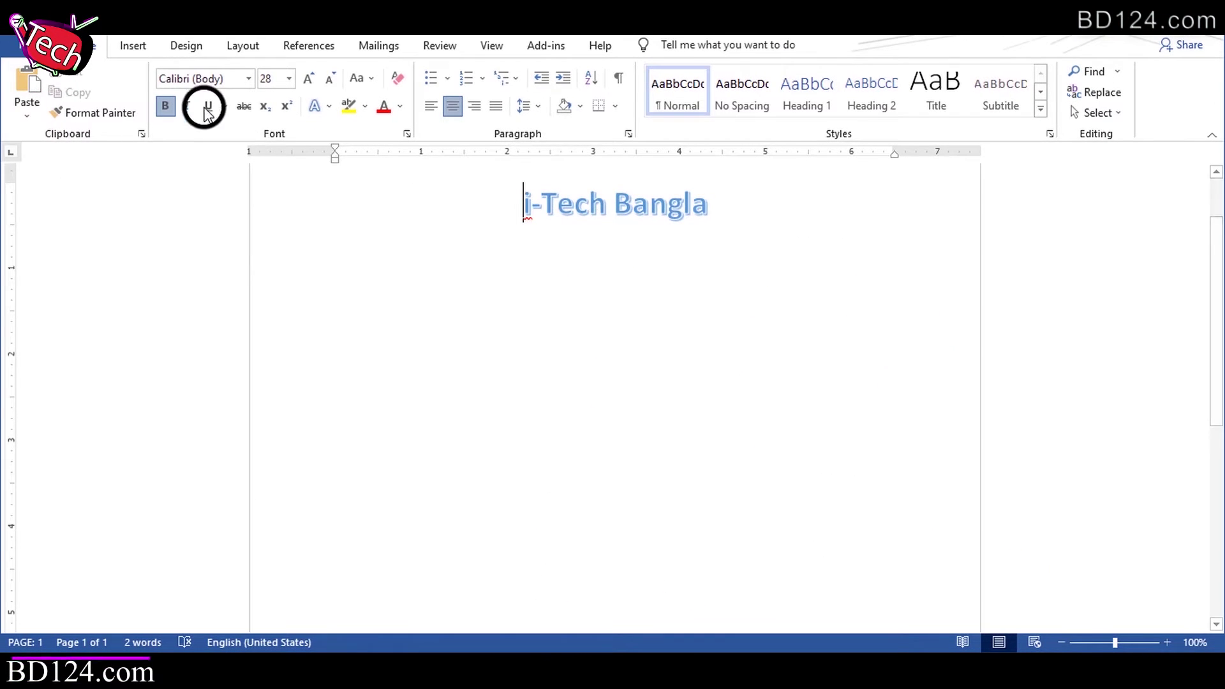
click(137, 46)
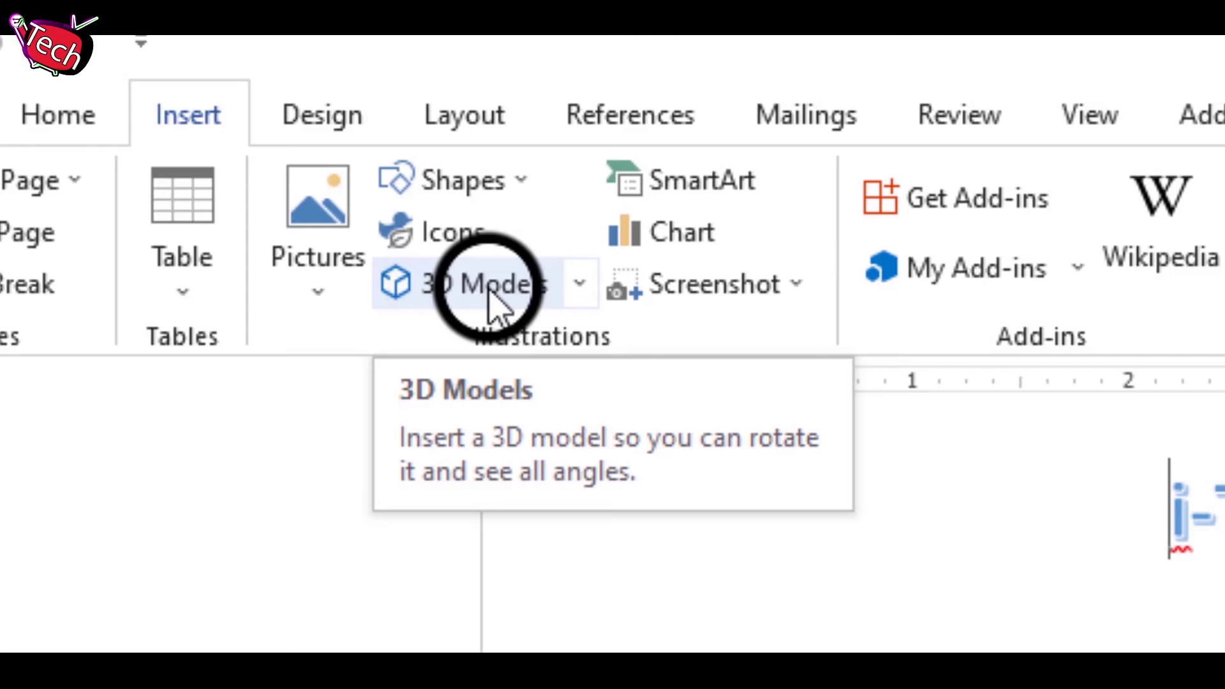
click(492, 299)
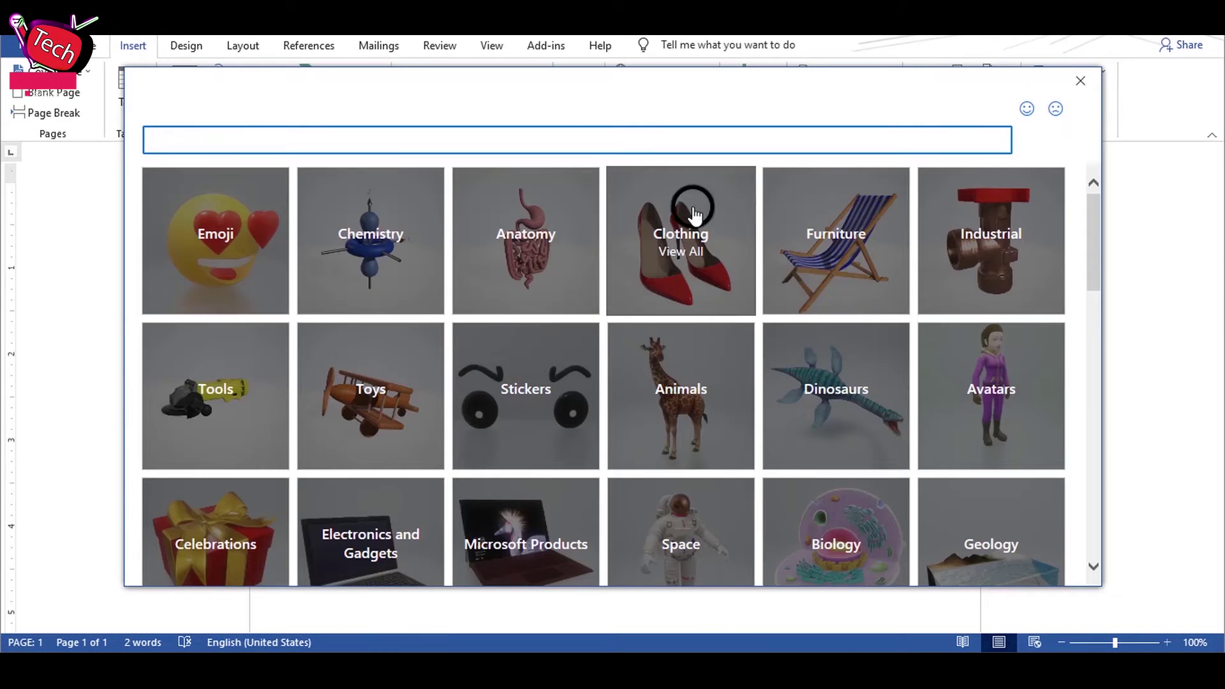
click(188, 192)
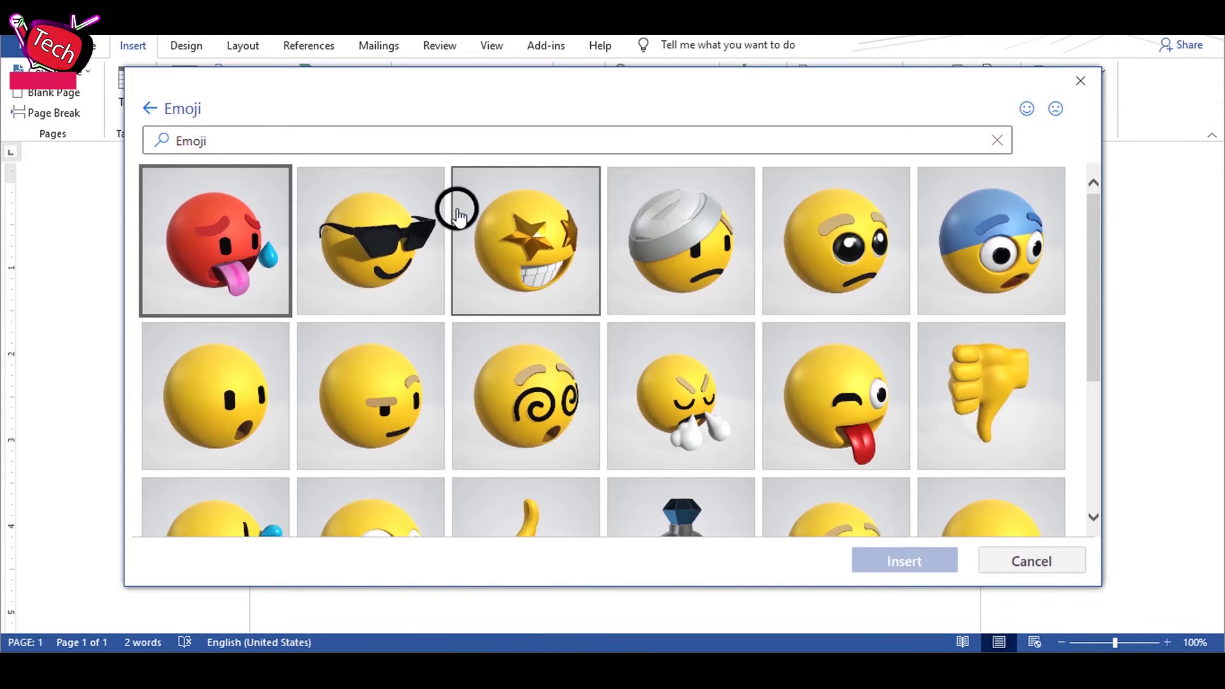
click(396, 210)
click(217, 224)
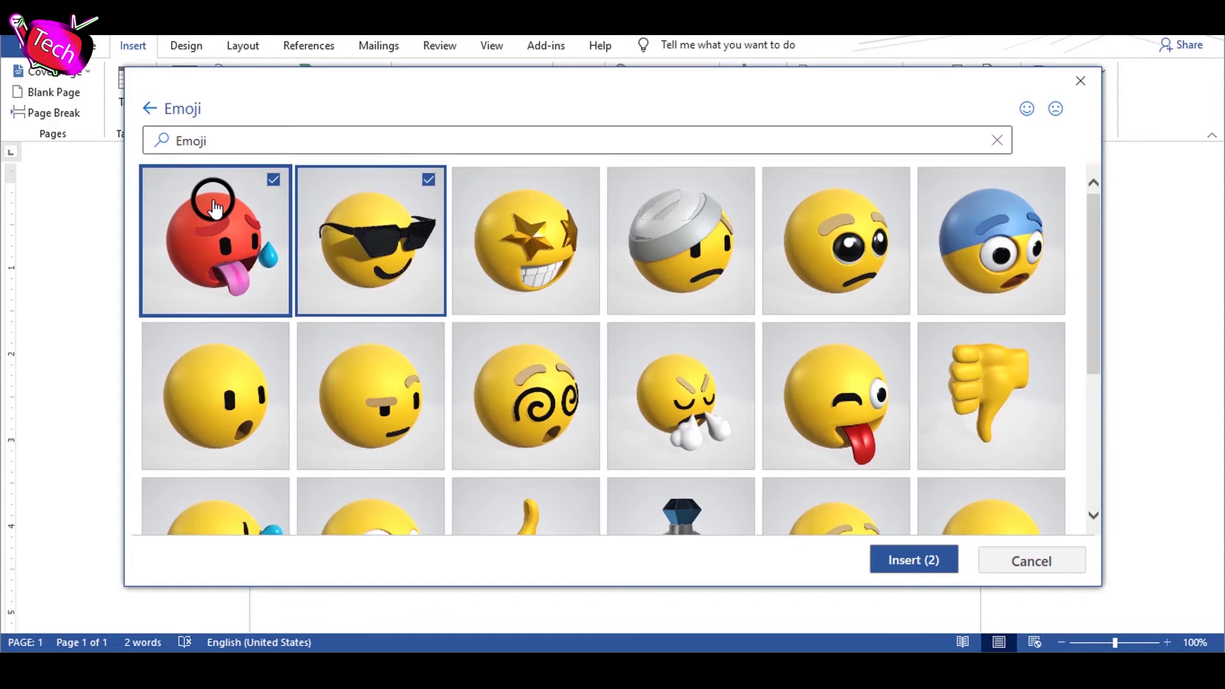
click(214, 204)
click(213, 199)
click(424, 176)
click(933, 561)
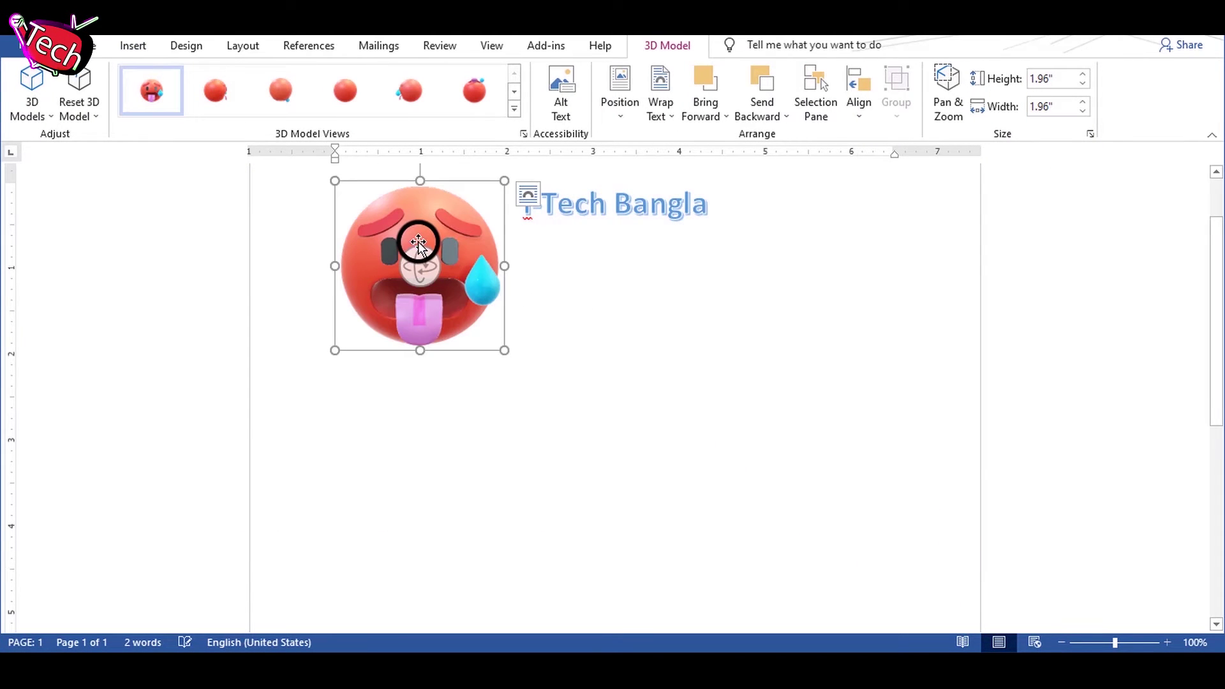
drag(431, 262, 505, 196)
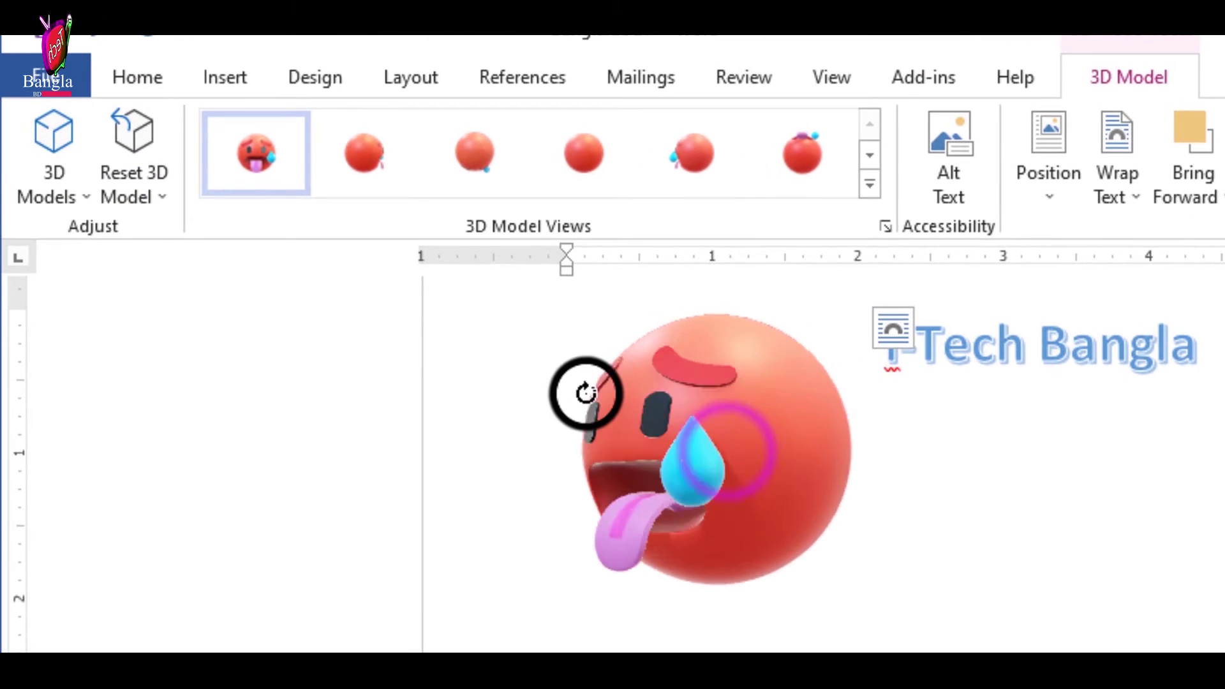
mouse_move(855, 332)
mouse_down()
mouse_move(774, 623)
mouse_move(569, 410)
mouse_move(864, 486)
mouse_move(708, 561)
mouse_move(733, 508)
mouse_up()
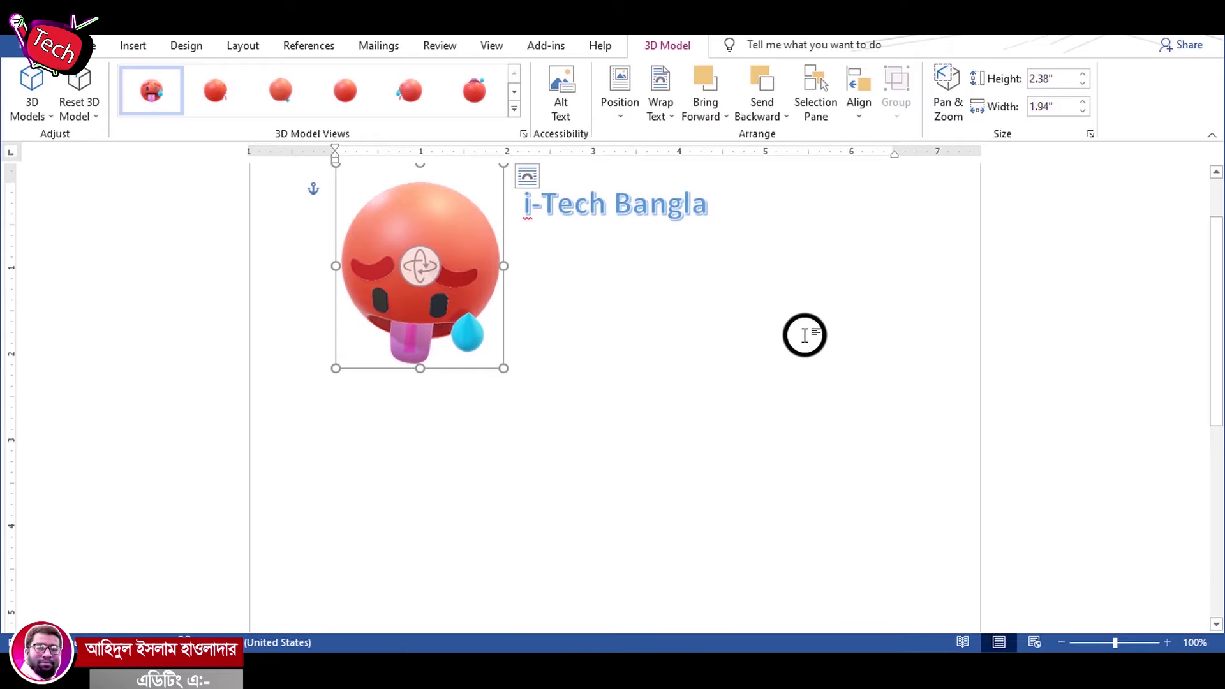
key(Delete)
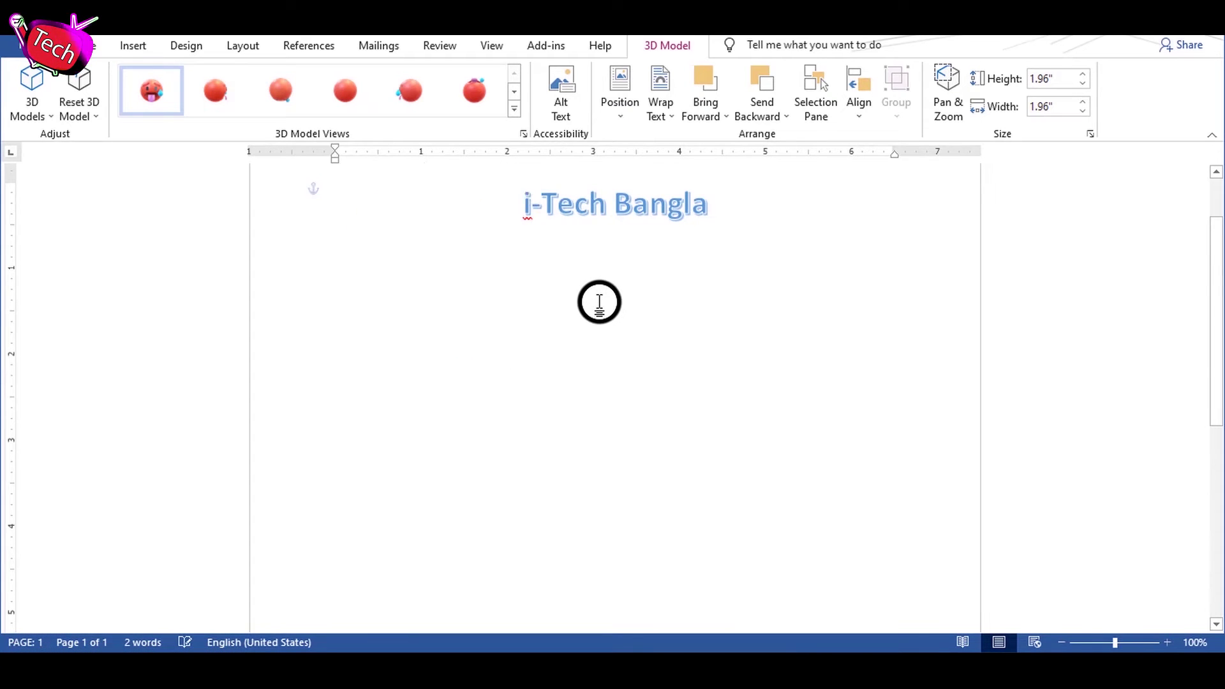
click(131, 46)
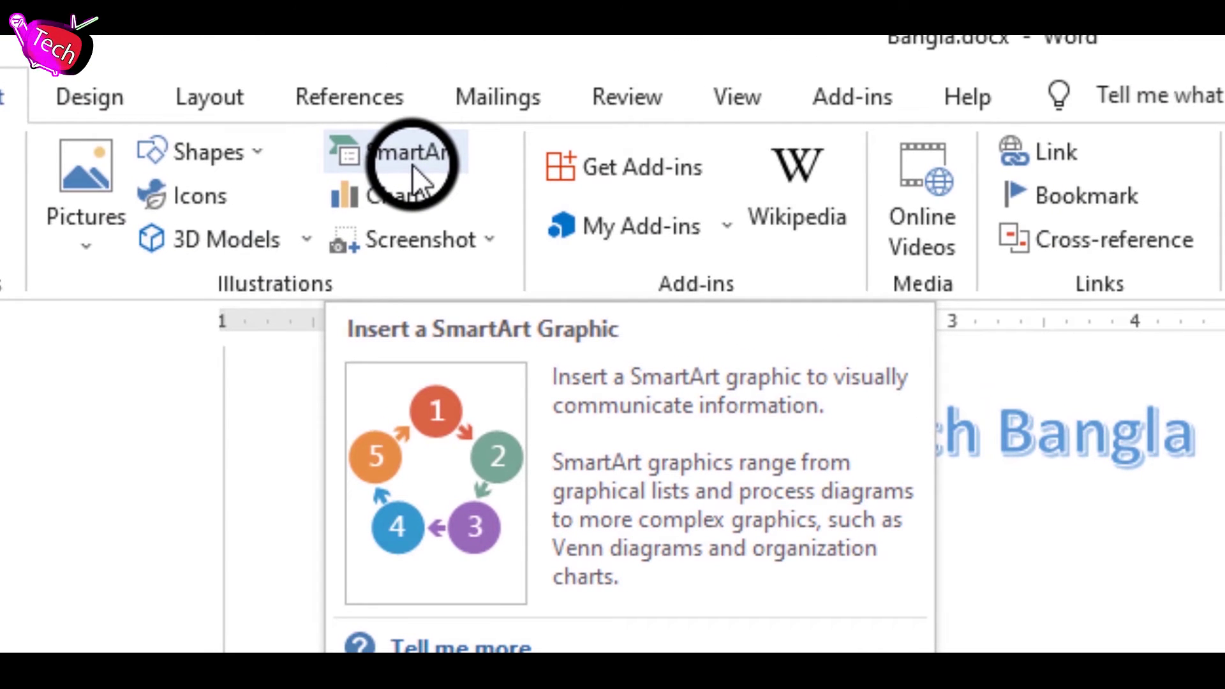
click(412, 165)
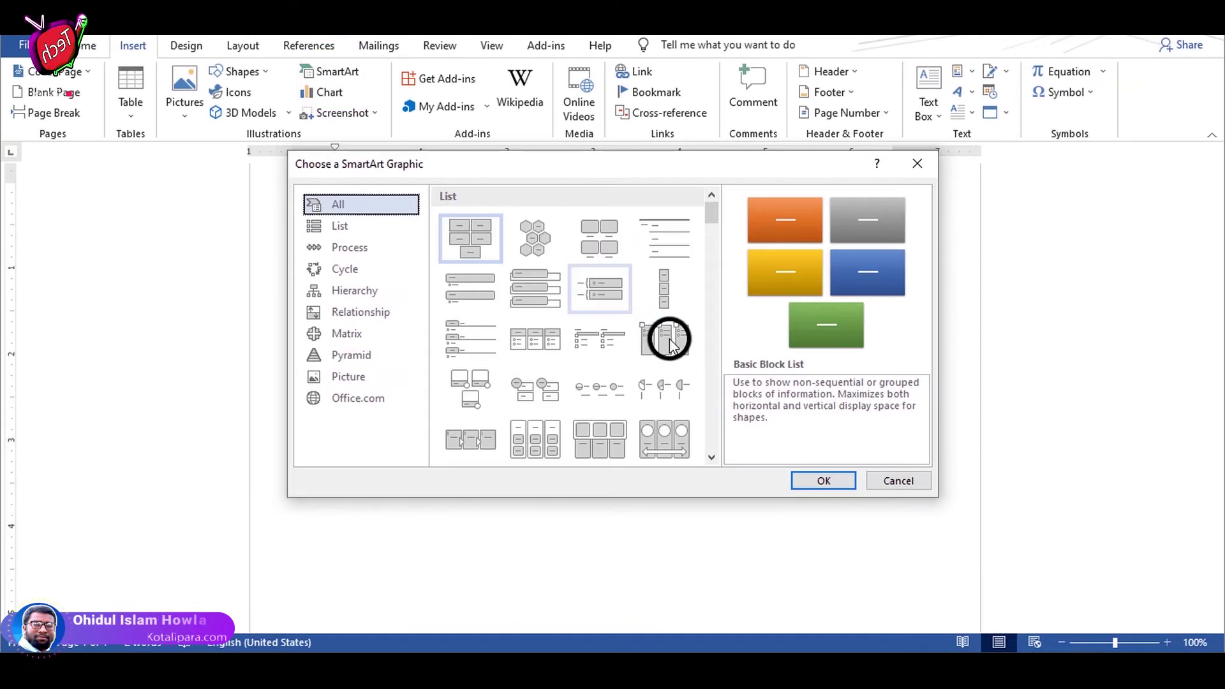
scroll(511, 300, down, 10)
scroll(549, 316, down, 10)
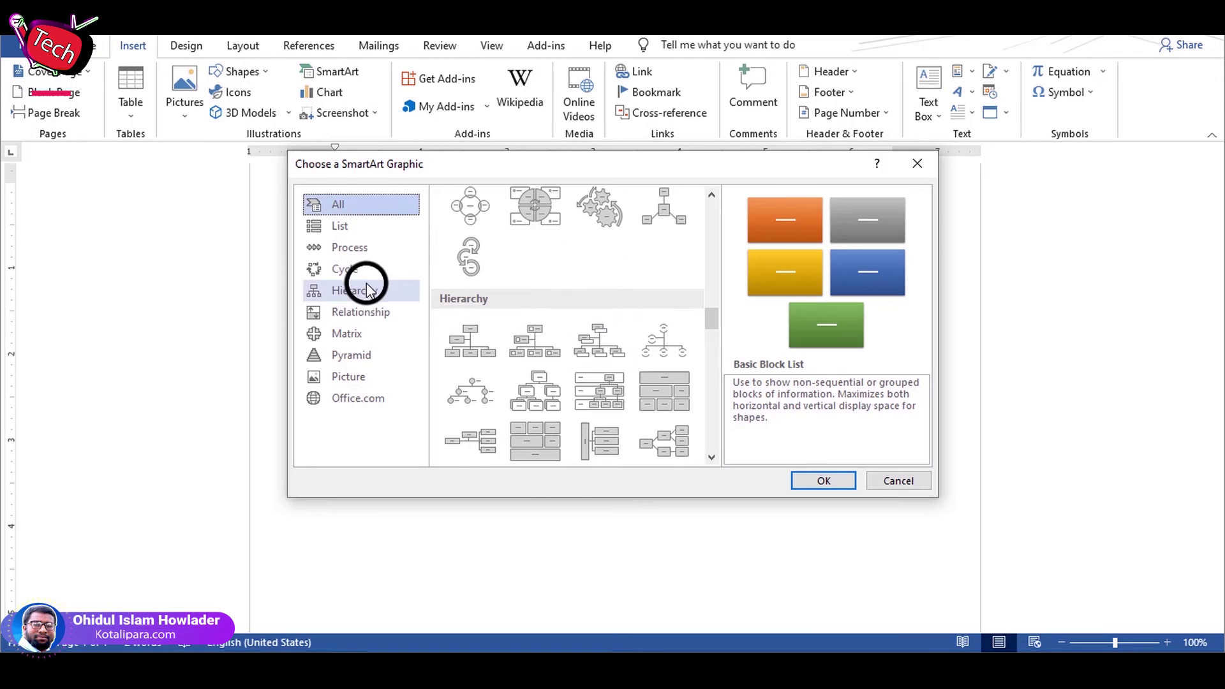
click(355, 269)
click(356, 247)
click(660, 316)
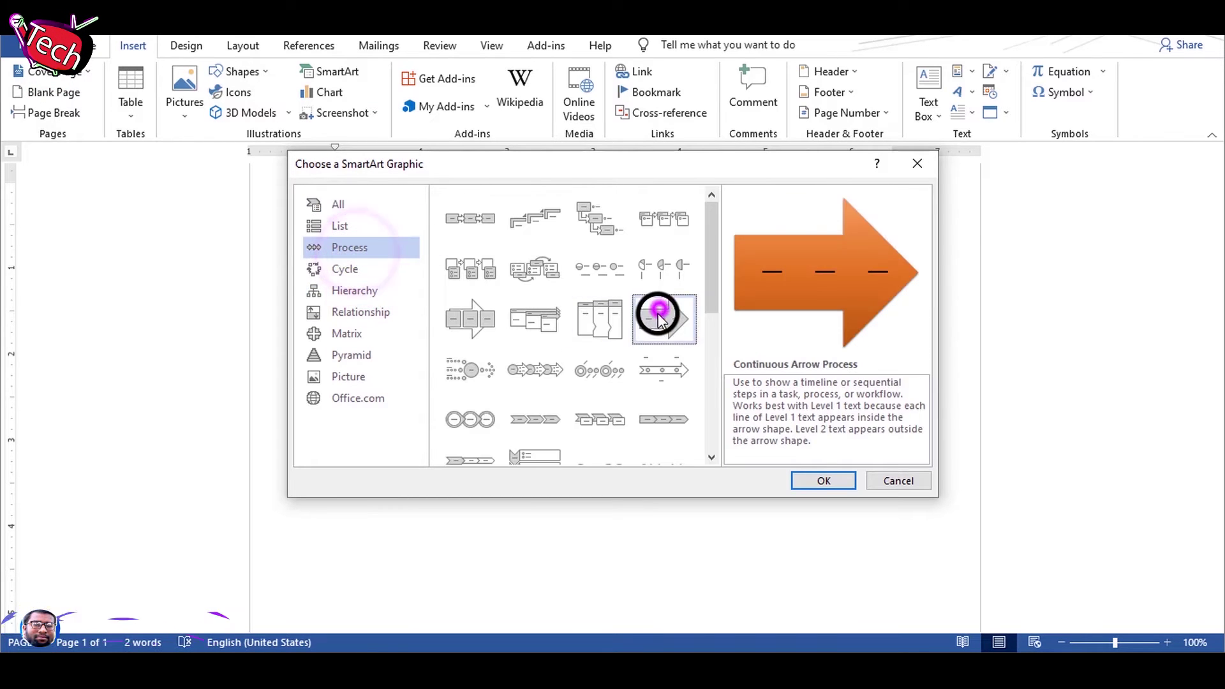
click(535, 318)
click(470, 318)
scroll(510, 345, down, 5)
scroll(548, 364, down, 5)
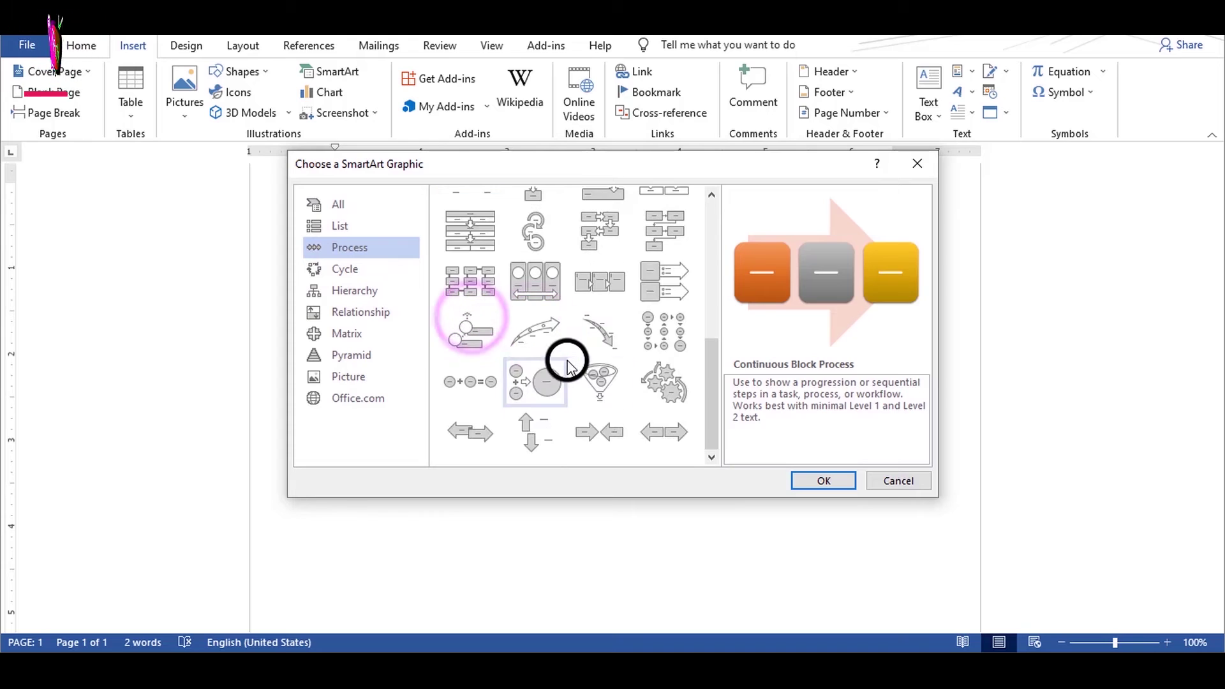
click(550, 369)
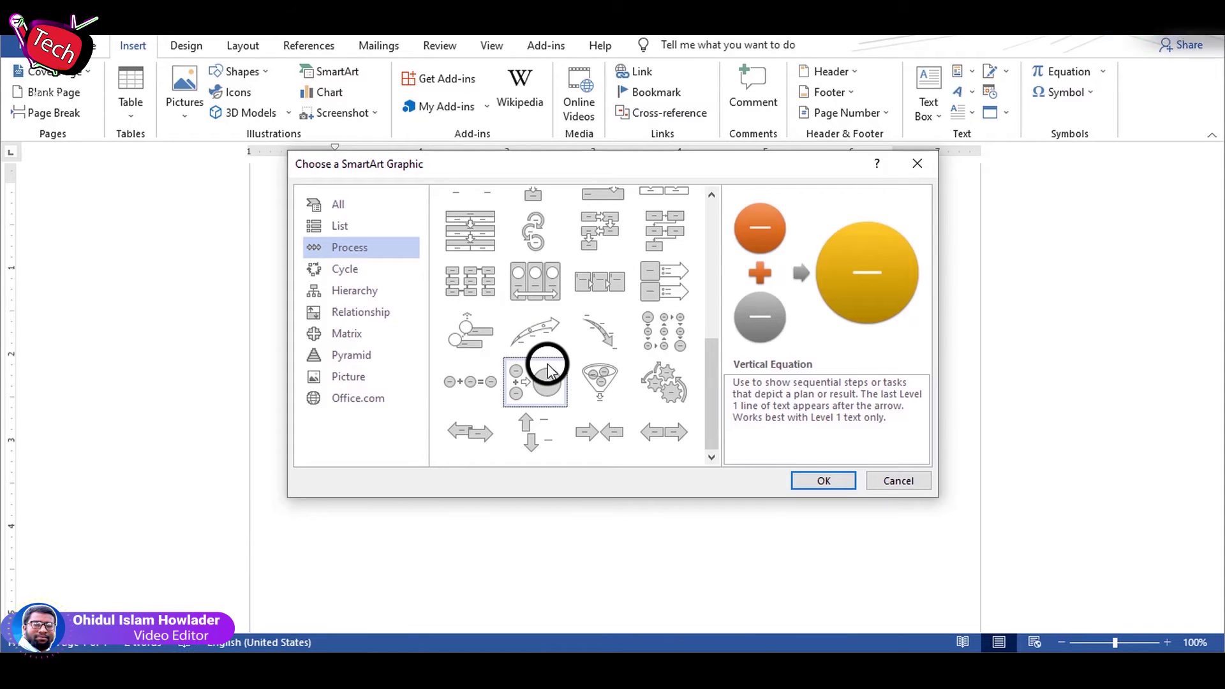
click(534, 245)
click(822, 480)
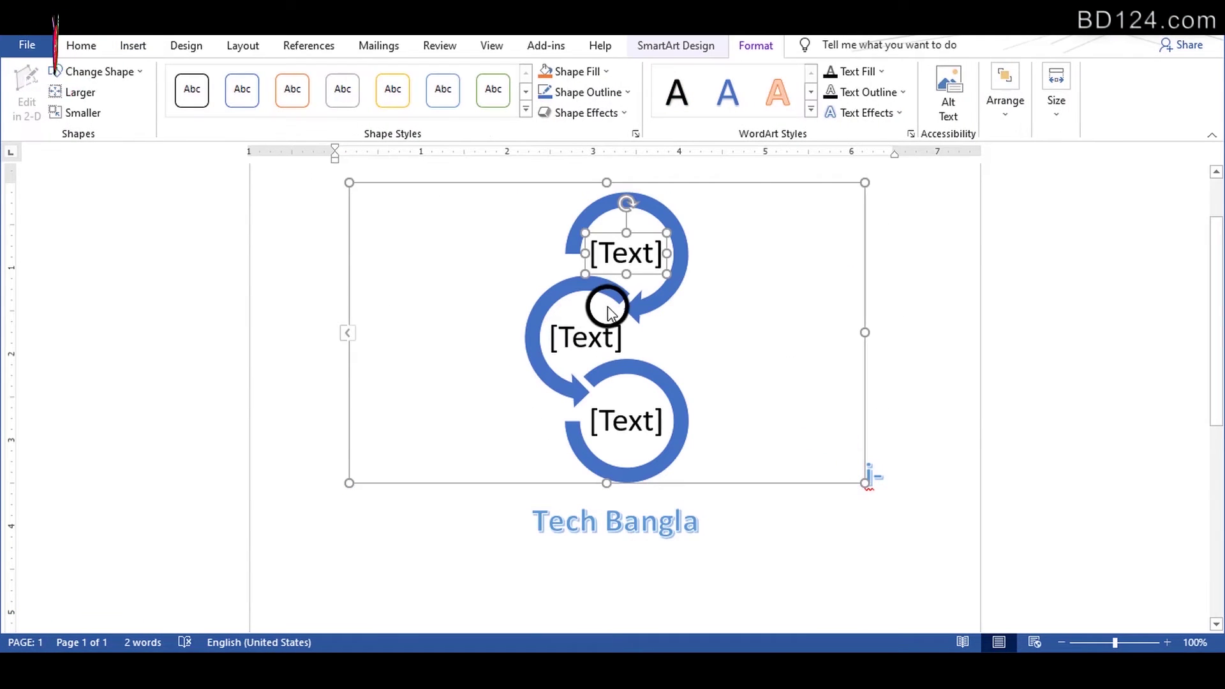
click(640, 241)
click(570, 338)
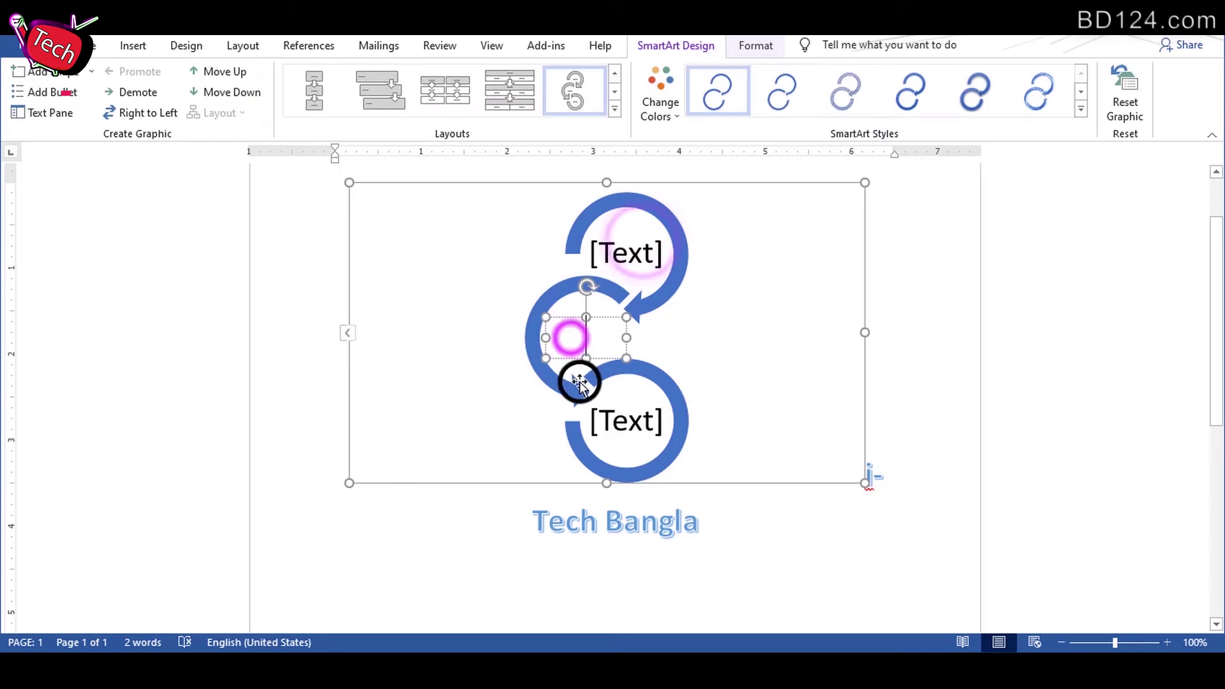
click(645, 429)
click(853, 410)
key(Delete)
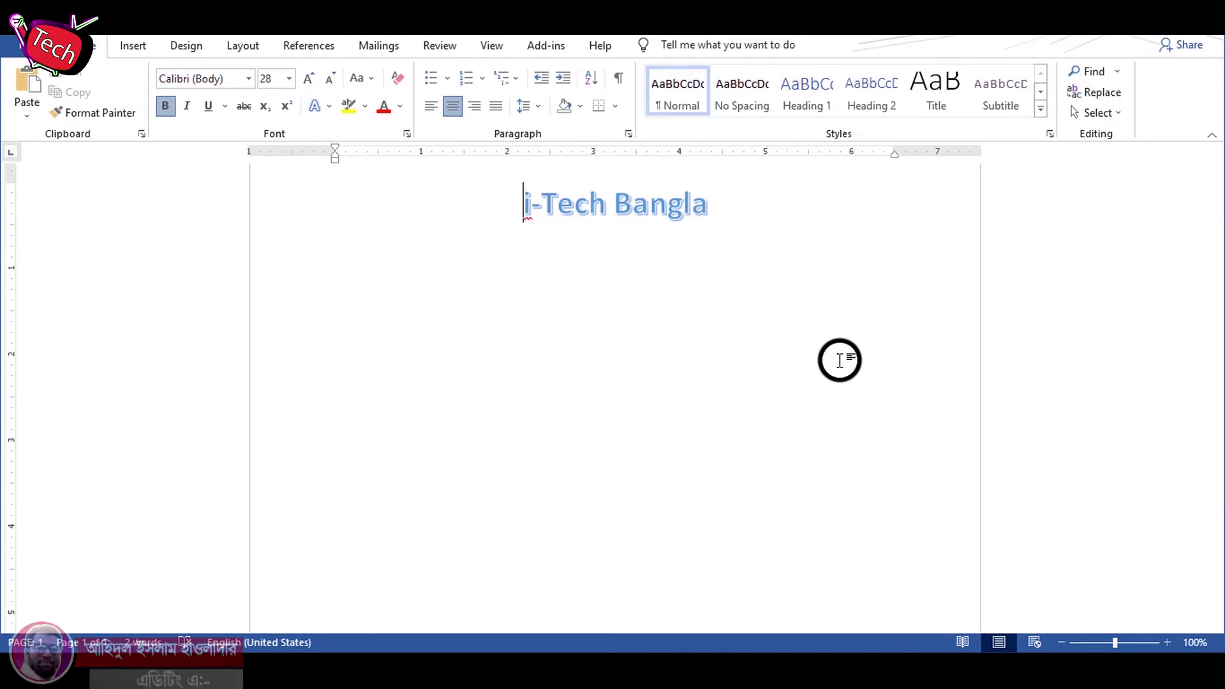
click(133, 46)
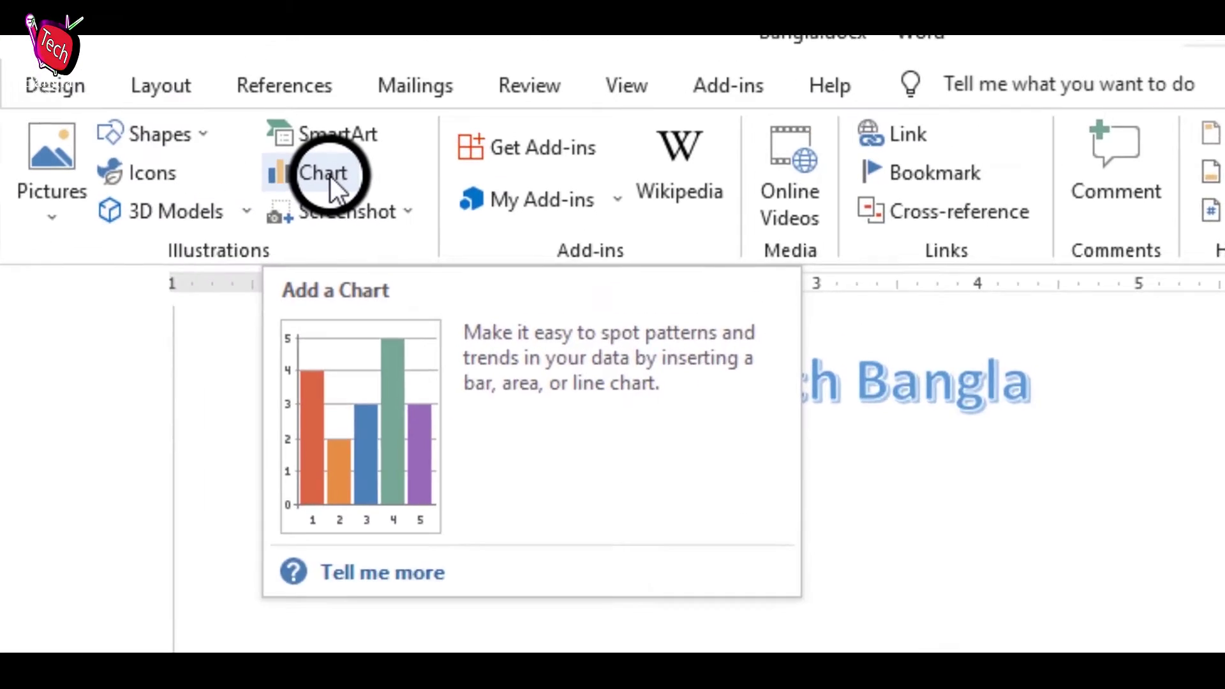
Step: Preview Pie, Map, Radar, Histogram, Waterfall, Combo and Area charts, then cancel Insert Chart
click(330, 174)
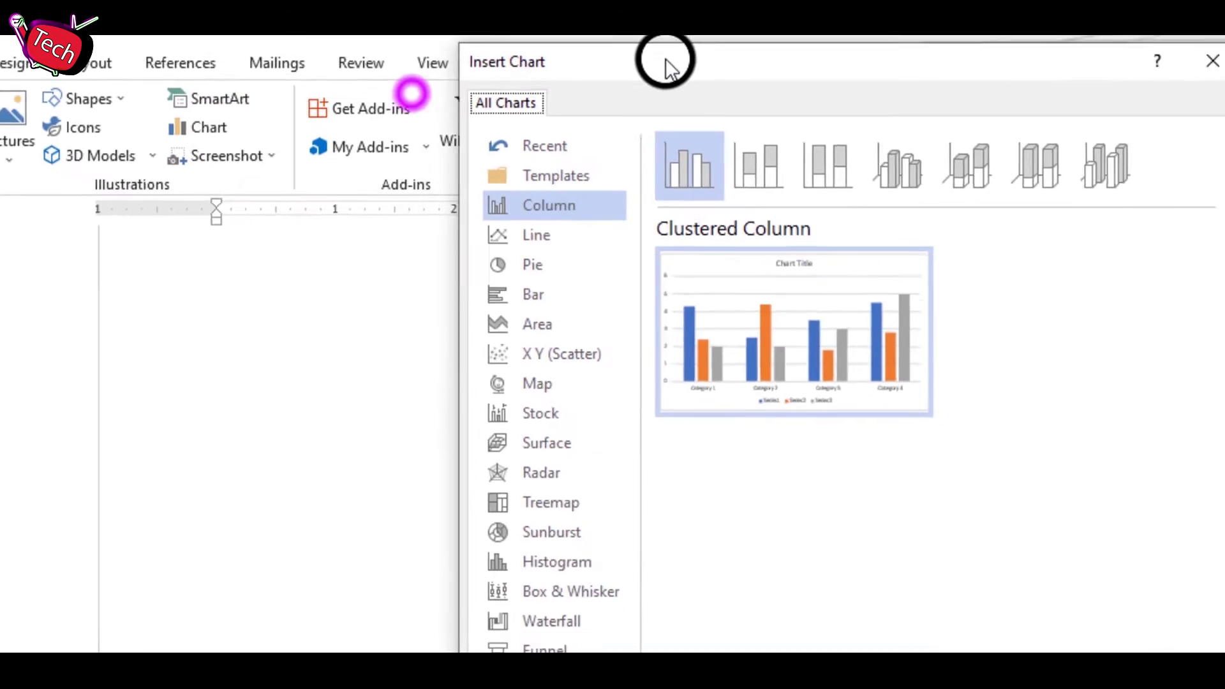
click(500, 237)
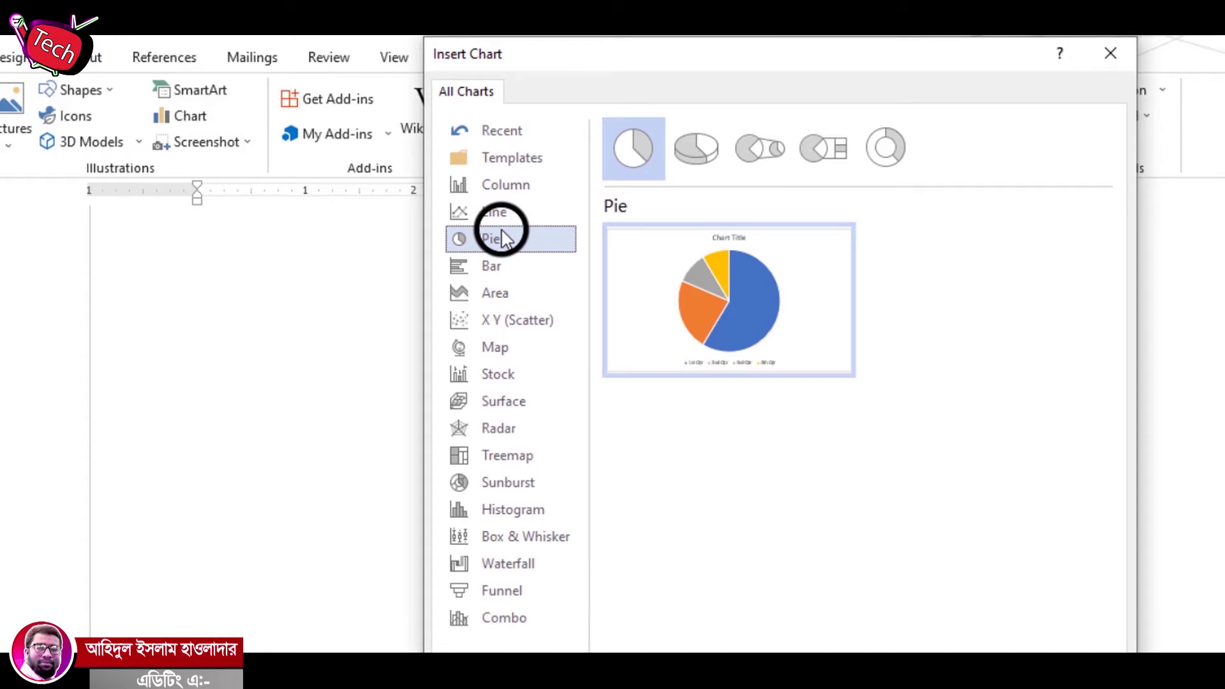
click(510, 348)
click(519, 429)
click(515, 512)
click(514, 563)
click(519, 617)
click(492, 351)
click(492, 293)
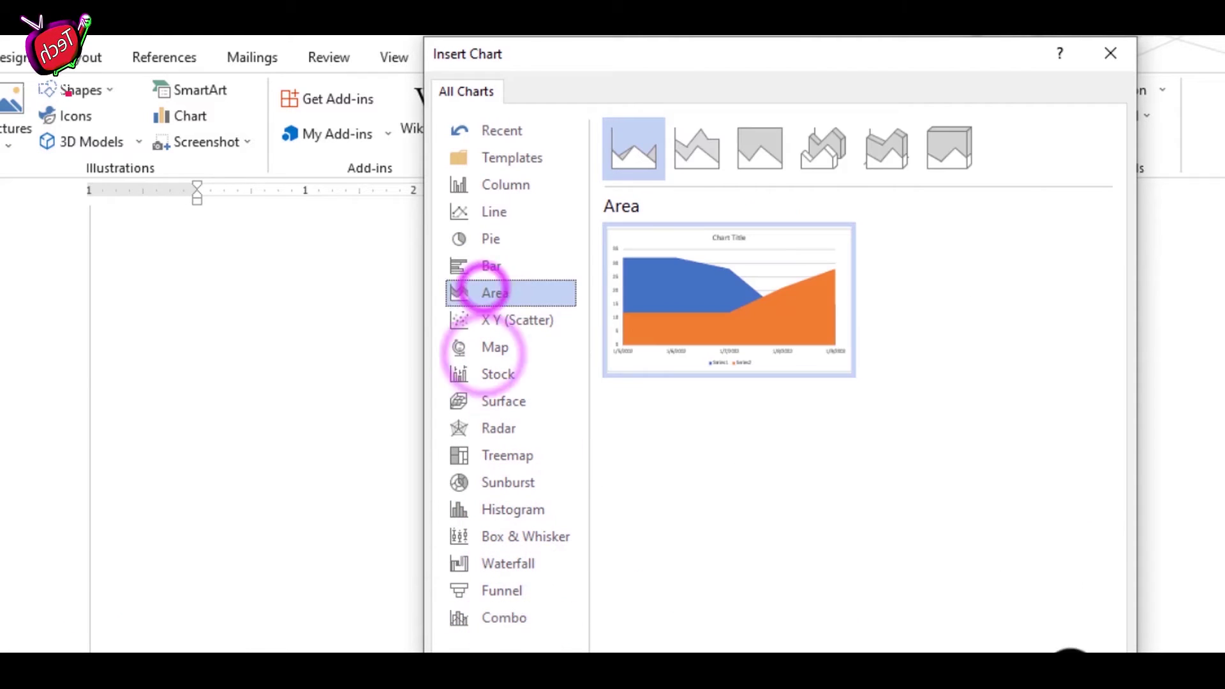
key(Escape)
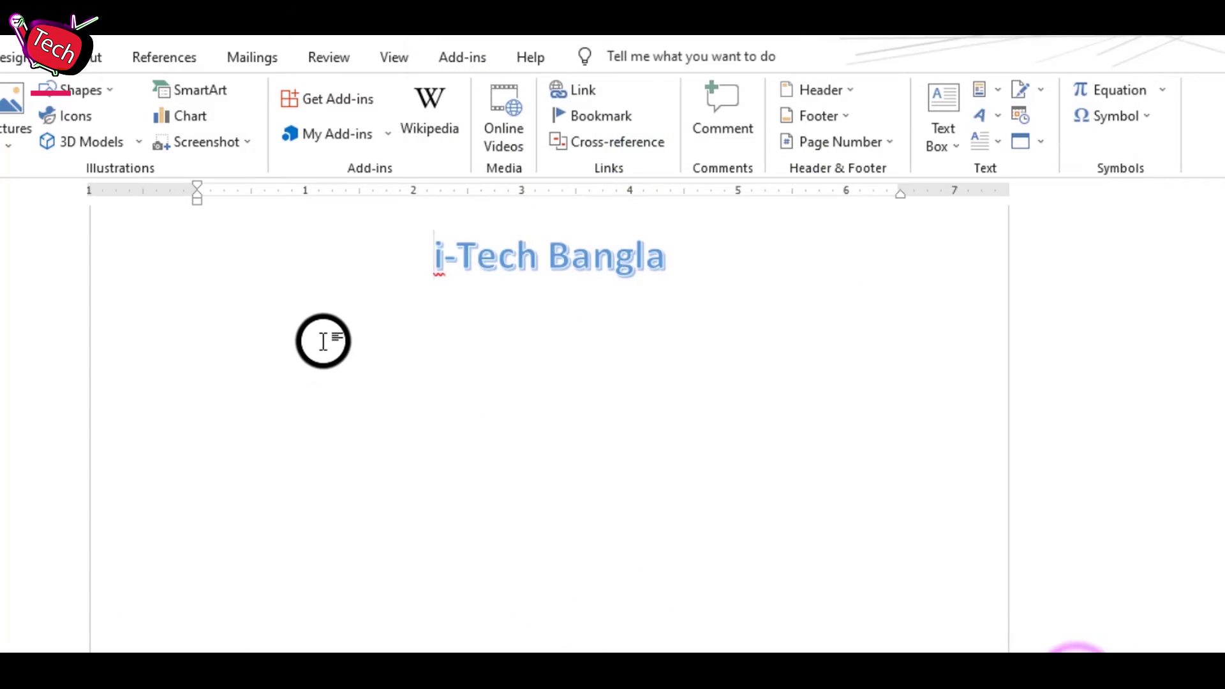
Step: Choose Screen Clipping from the Insert tab's Screenshot options
click(214, 143)
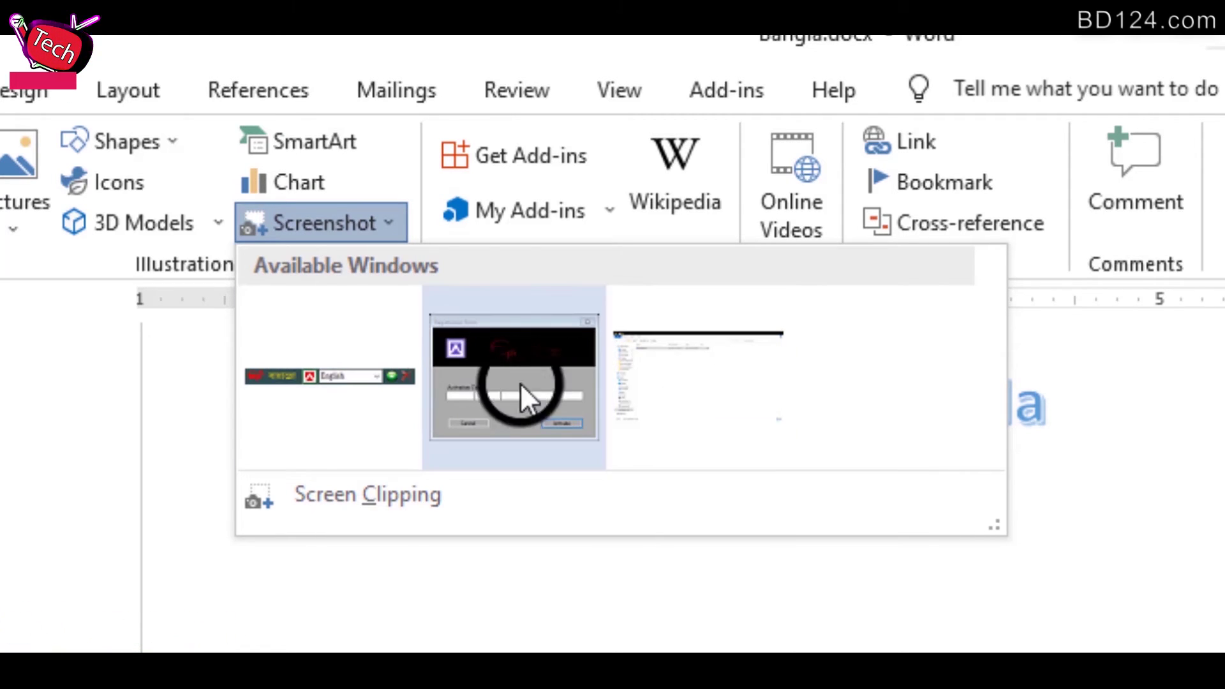
click(369, 506)
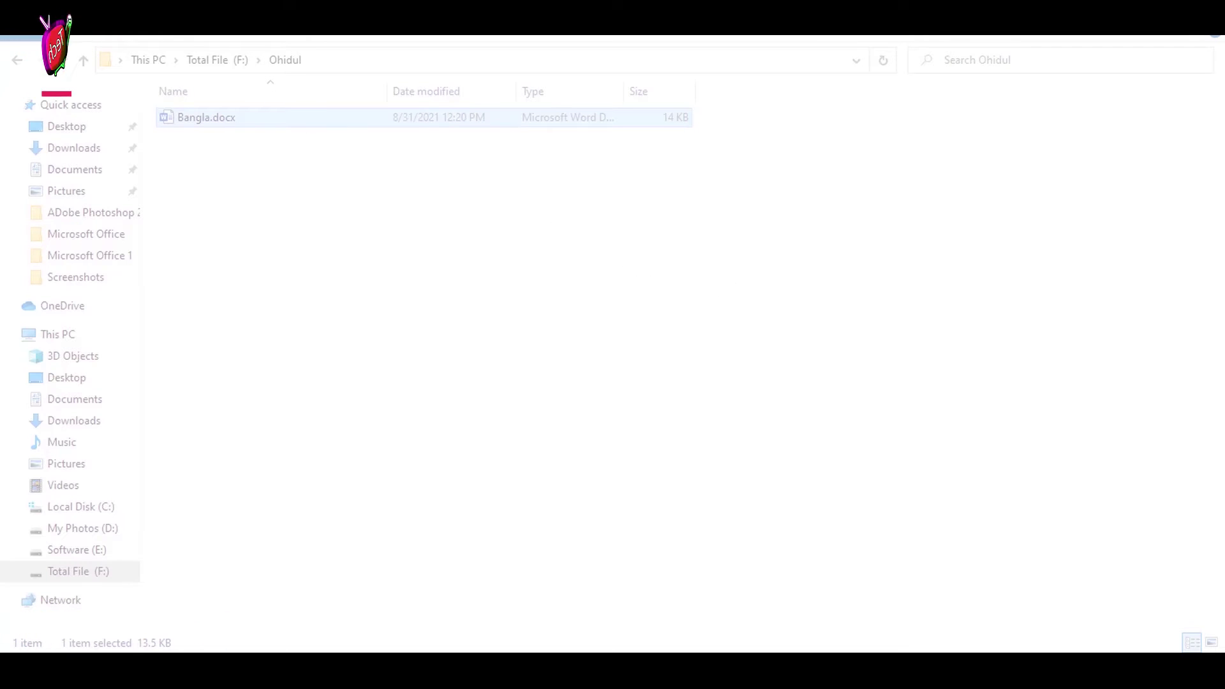
Step: Frame the Ohidul folder window showing Bangla.docx and paste the clipping above the title
drag(169, 97, 1047, 416)
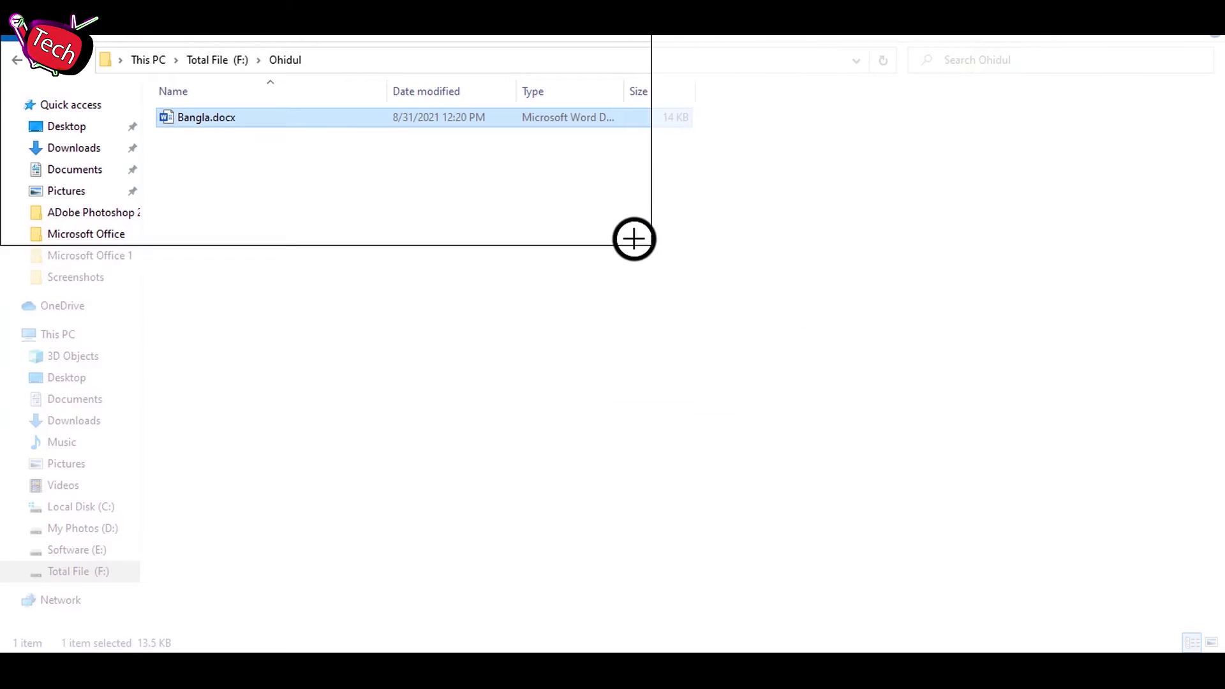
mouse_move(1047, 416)
mouse_down()
mouse_move(295, 107)
mouse_move(1138, 445)
mouse_move(1148, 571)
mouse_move(951, 470)
mouse_up()
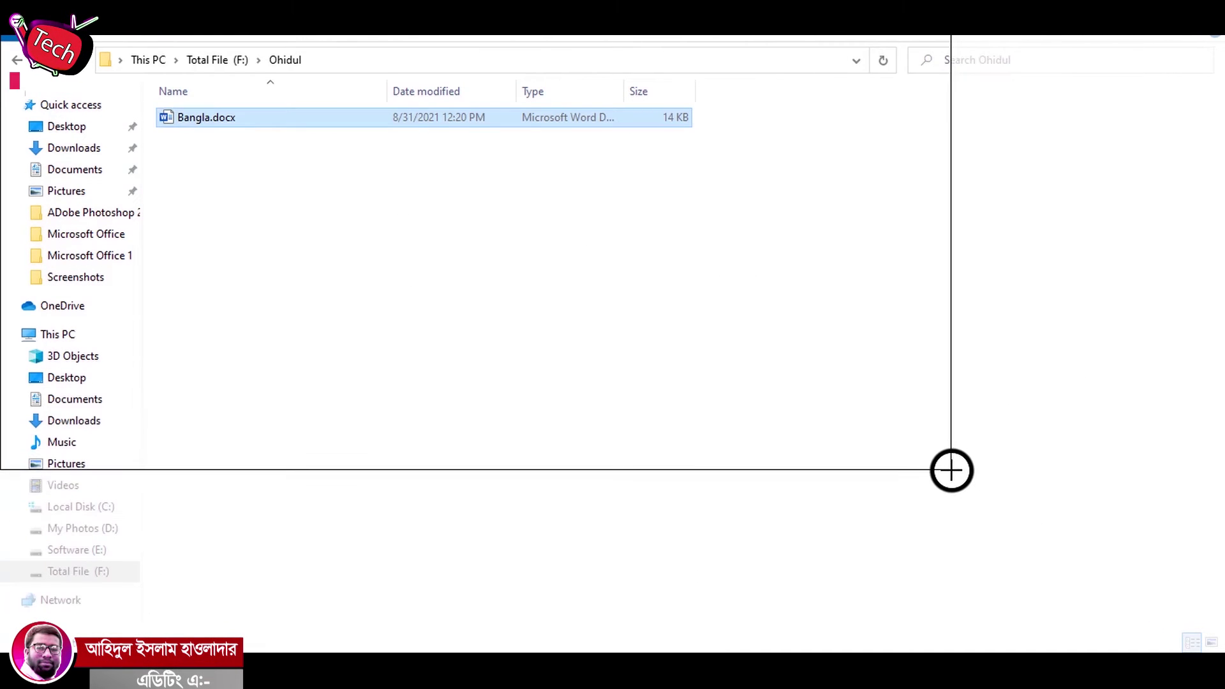
mouse_move(950, 470)
mouse_down()
mouse_move(921, 470)
mouse_move(328, 224)
mouse_move(353, 472)
mouse_move(488, 576)
mouse_move(640, 413)
mouse_move(790, 500)
mouse_move(792, 224)
mouse_move(955, 420)
mouse_move(852, 185)
mouse_move(845, 399)
mouse_move(834, 408)
mouse_move(297, 263)
mouse_move(121, 104)
mouse_move(232, 175)
mouse_move(894, 341)
mouse_move(935, 427)
mouse_move(1061, 479)
mouse_move(1065, 419)
mouse_move(1051, 478)
mouse_up()
key(ctrl+v)
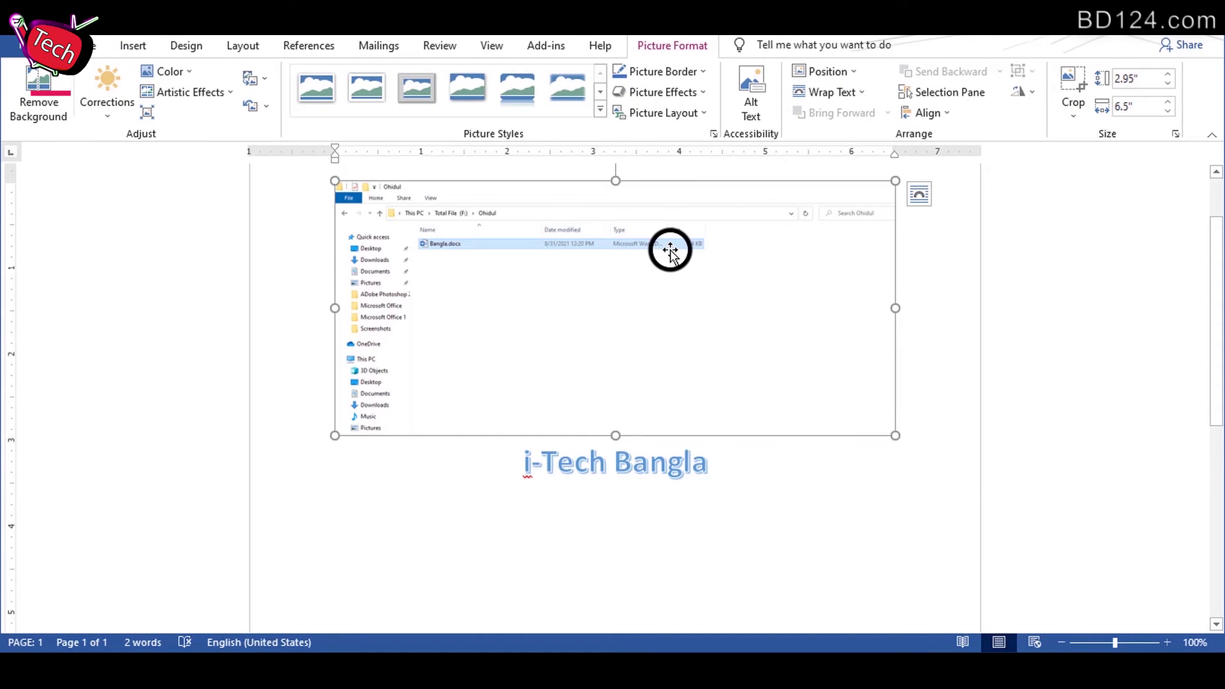
Step: Delete the pasted File Explorer screen clipping, leaving only the 'i-Tech Bangla' heading
click(669, 251)
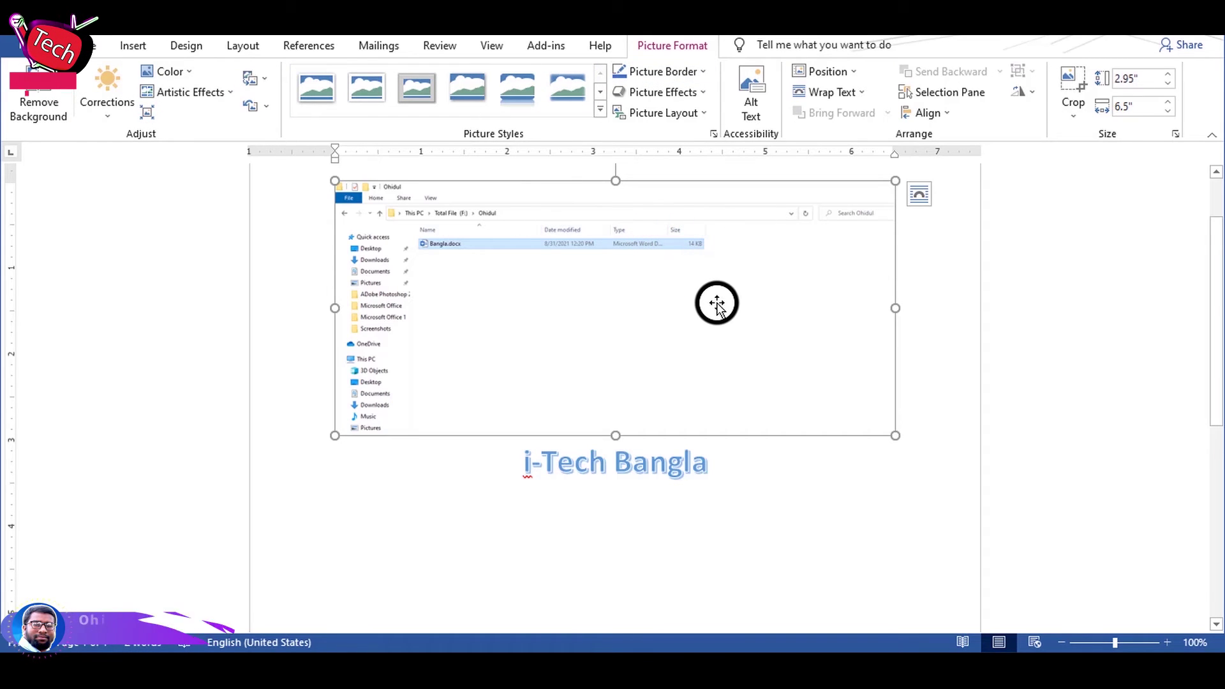
key(Delete)
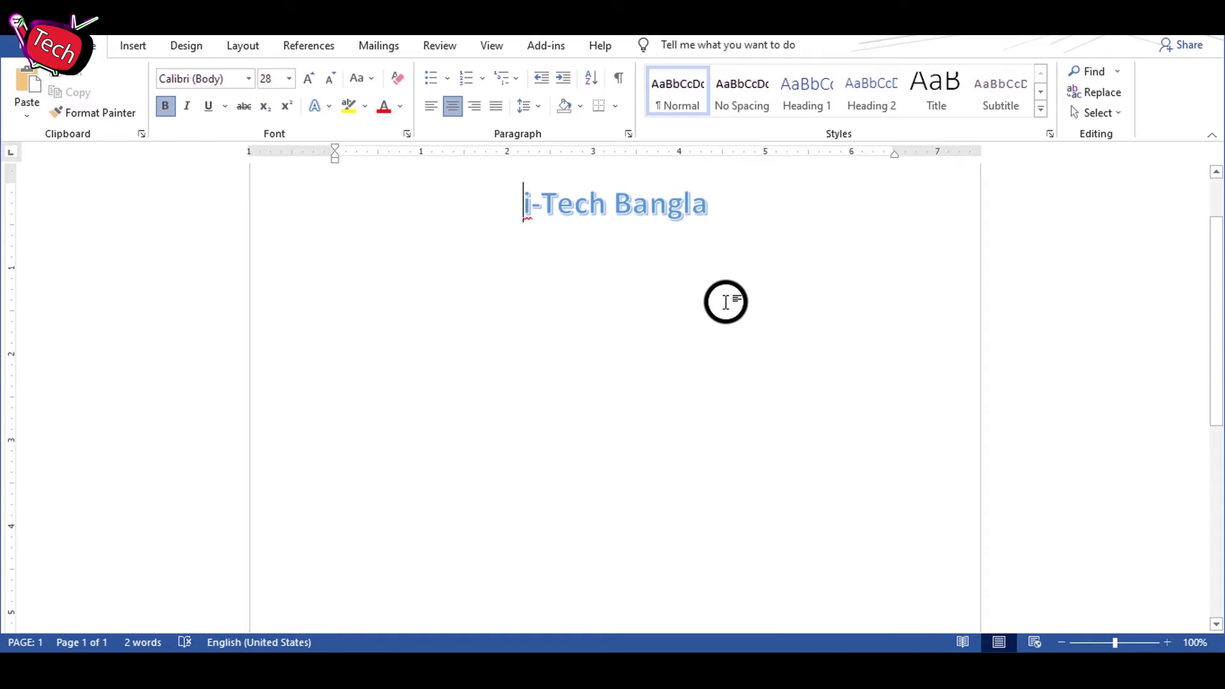
click(130, 46)
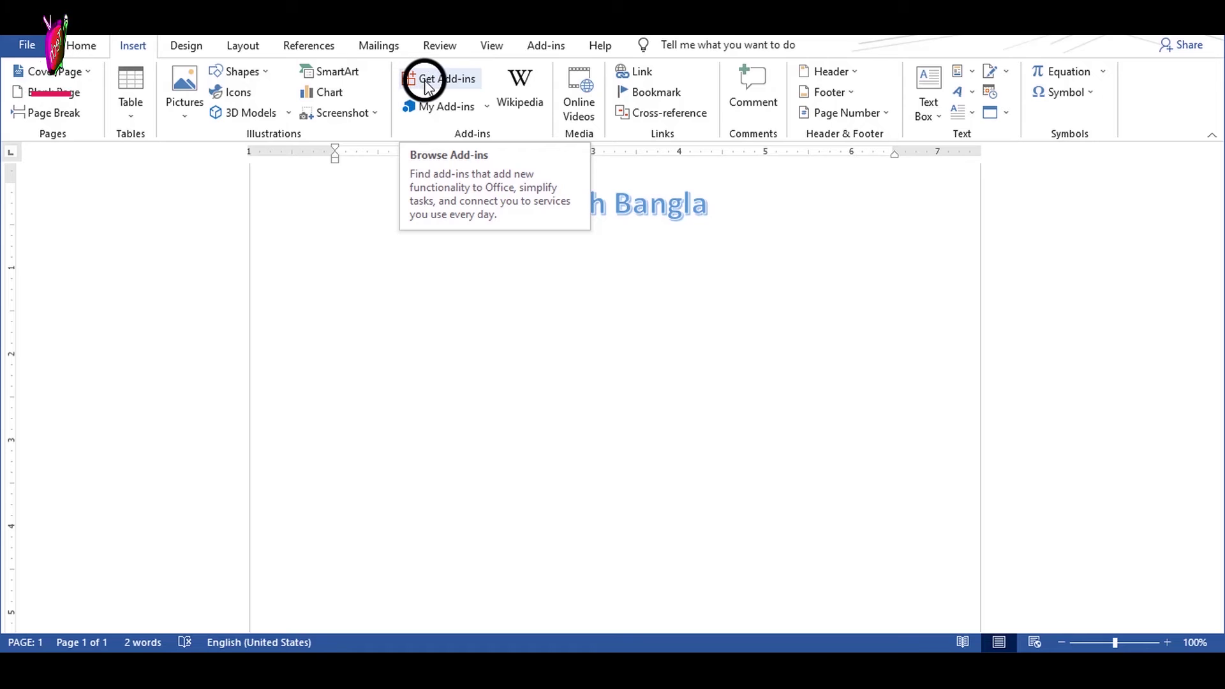
Step: Browse through the Office Add-ins Store, then close it
click(433, 83)
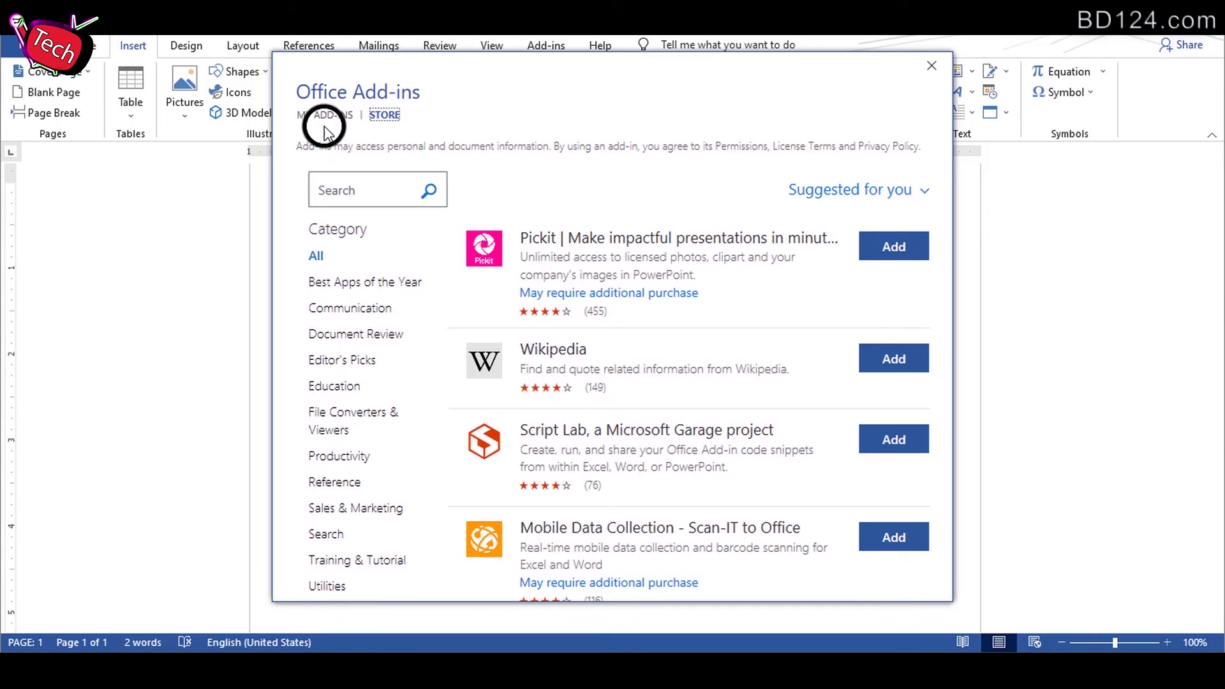
scroll(634, 405, down, 2)
scroll(634, 405, down, 5)
scroll(443, 391, down, 3)
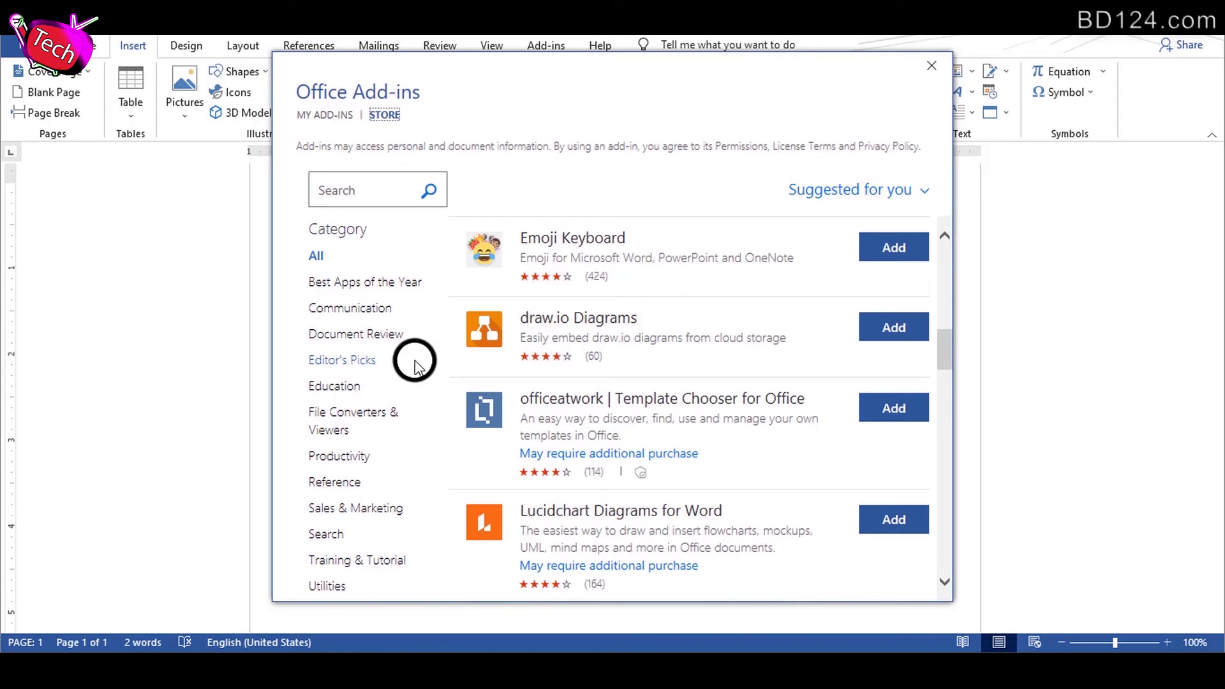
scroll(622, 345, up, 3)
scroll(621, 342, up, 3)
scroll(596, 334, up, 2)
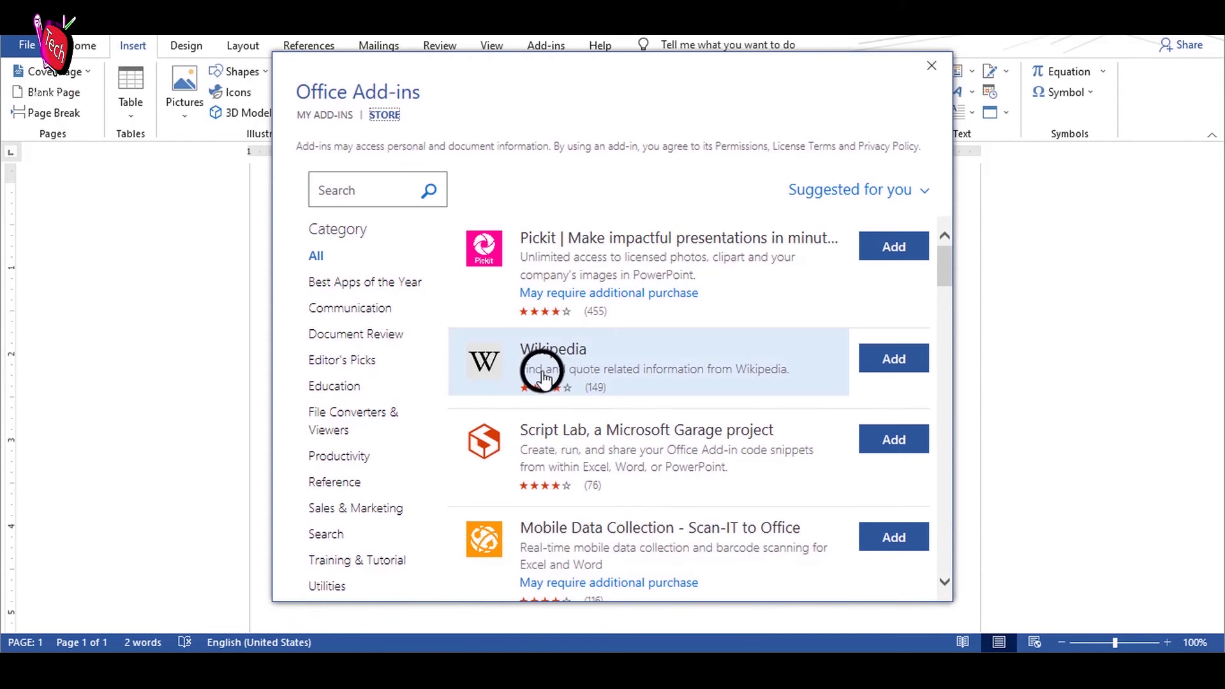
scroll(638, 452, down, 3)
scroll(606, 396, down, 5)
scroll(608, 402, down, 3)
scroll(610, 407, down, 3)
scroll(609, 405, down, 3)
scroll(609, 406, down, 3)
scroll(608, 409, down, 2)
scroll(608, 408, down, 3)
scroll(606, 412, down, 1)
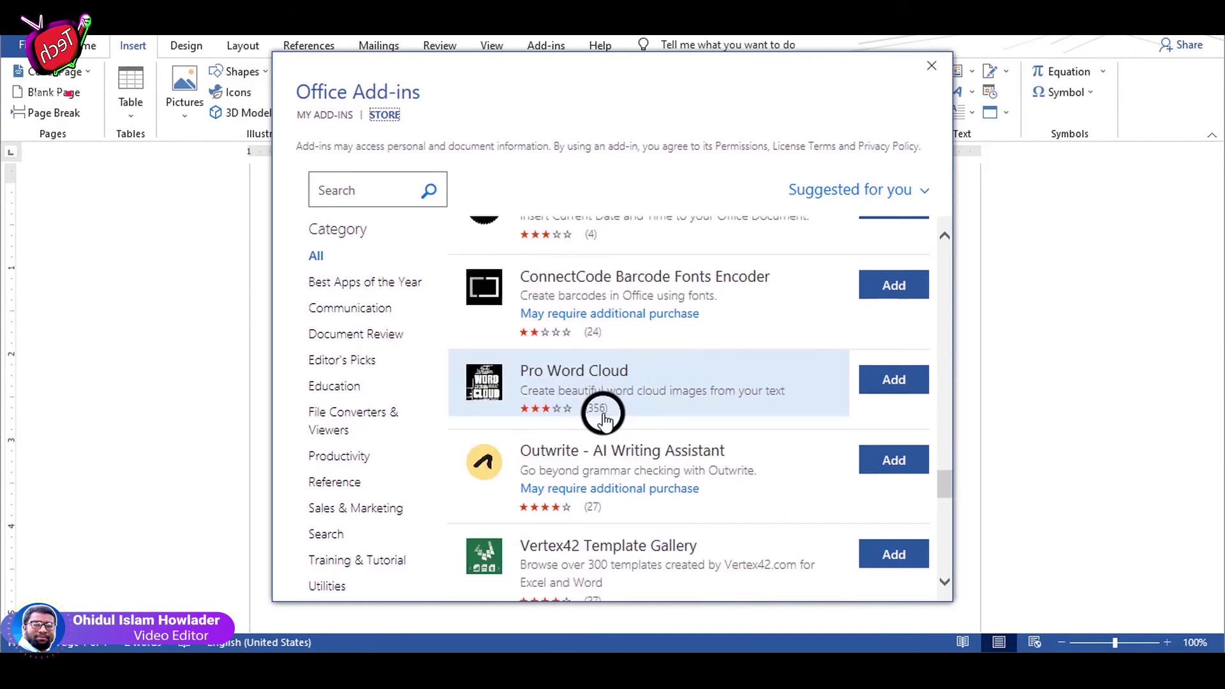
scroll(603, 418, down, 3)
scroll(602, 418, down, 3)
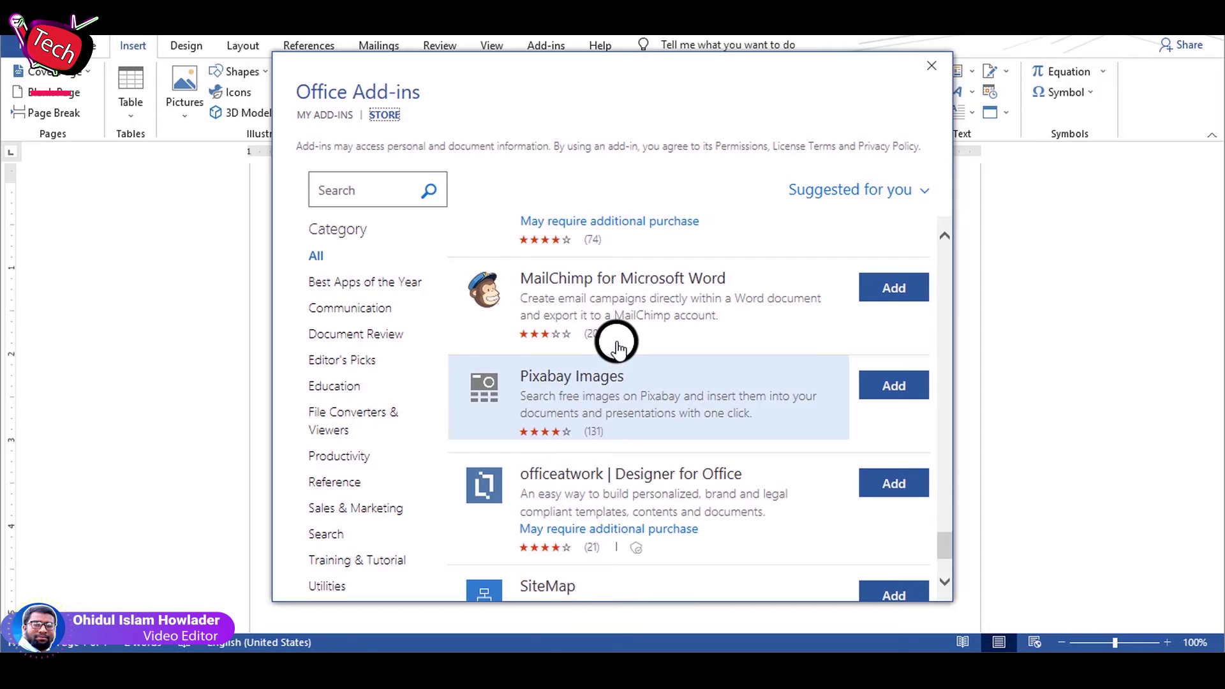
scroll(614, 363, down, 2)
scroll(622, 396, down, 3)
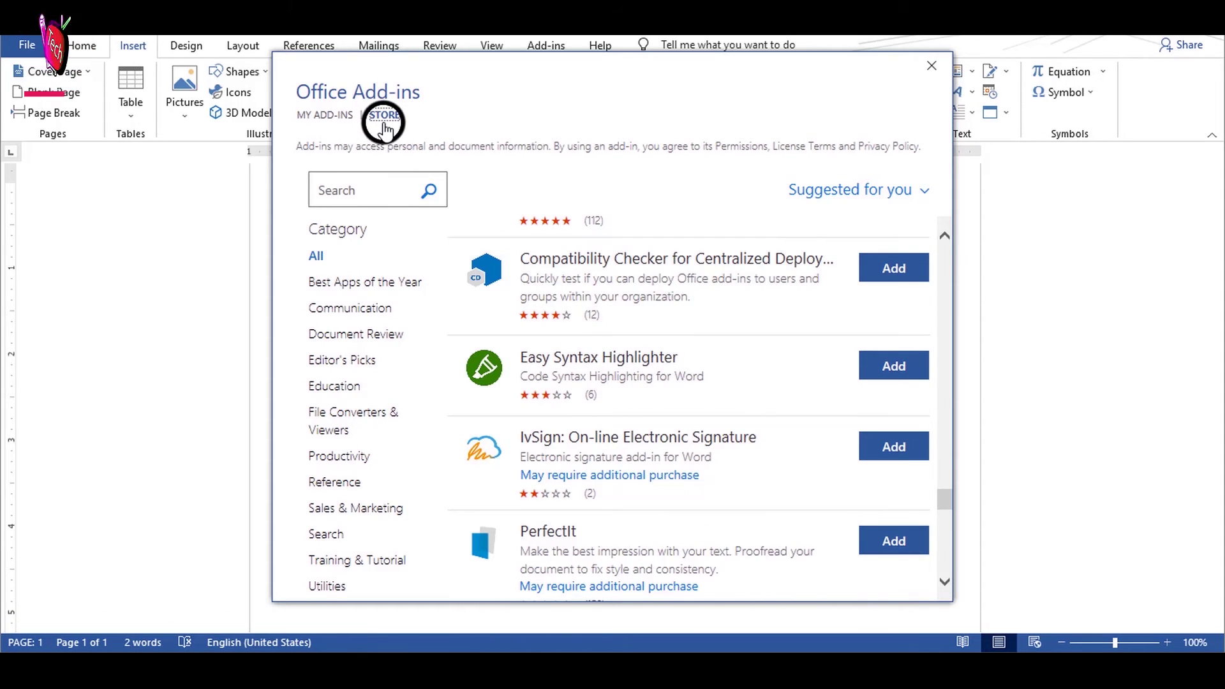
click(932, 69)
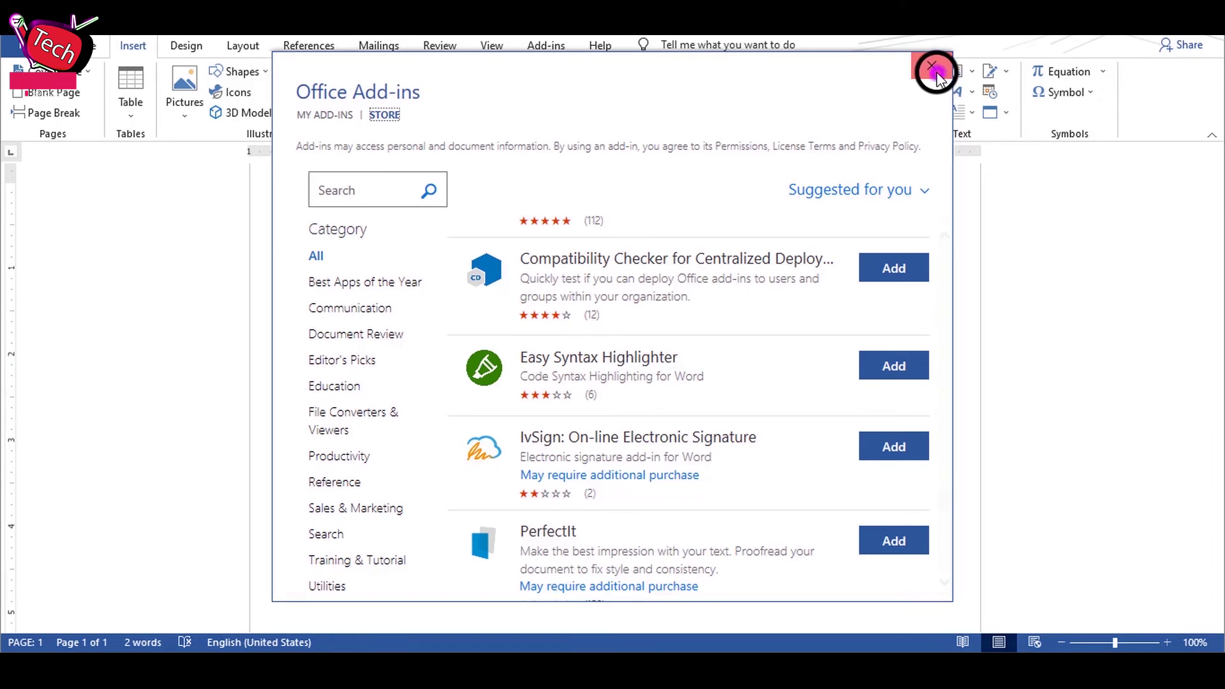
Step: Review the installed add-ins under My Add-ins, then launch the Wikipedia add-in
click(445, 107)
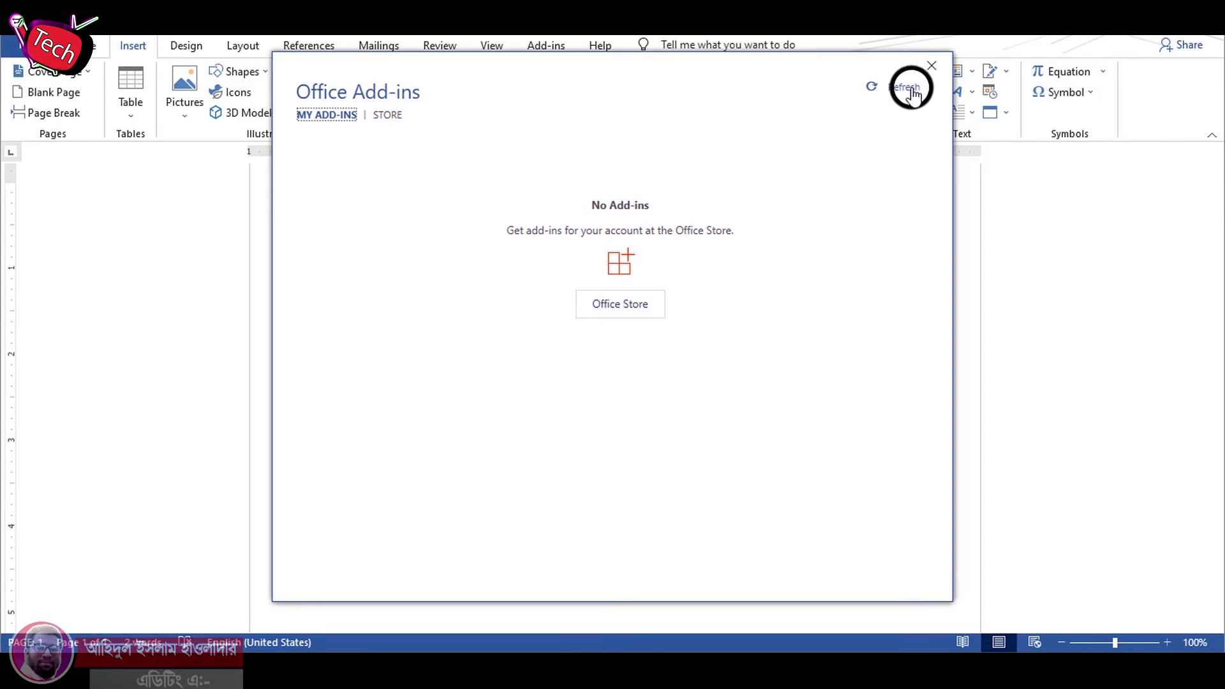
click(931, 66)
click(523, 89)
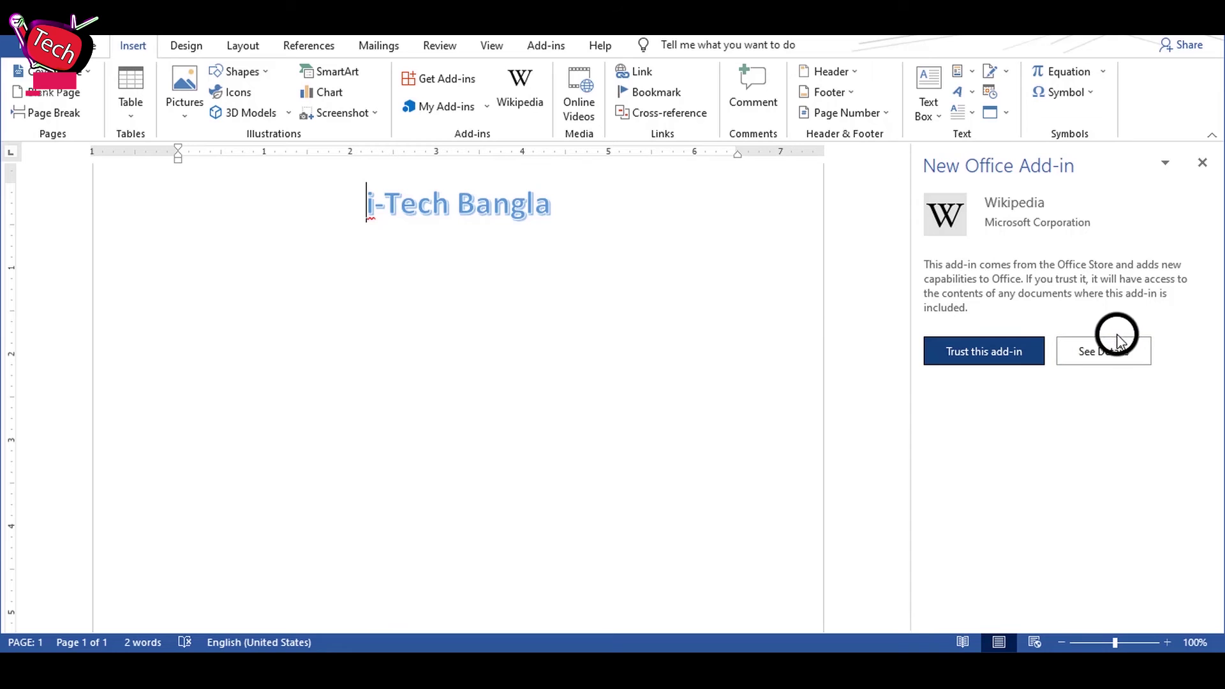
Step: Dismiss the Wikipedia add-in trust prompt and bring up the Insert a video dialog
click(1199, 165)
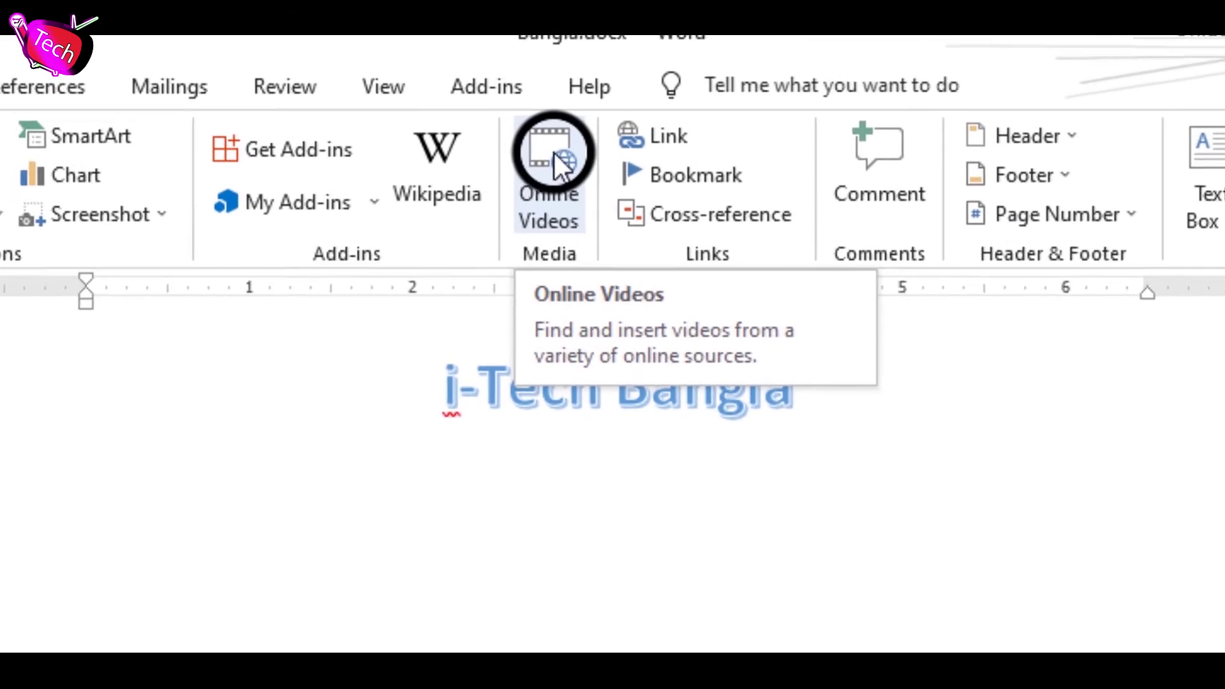
click(549, 156)
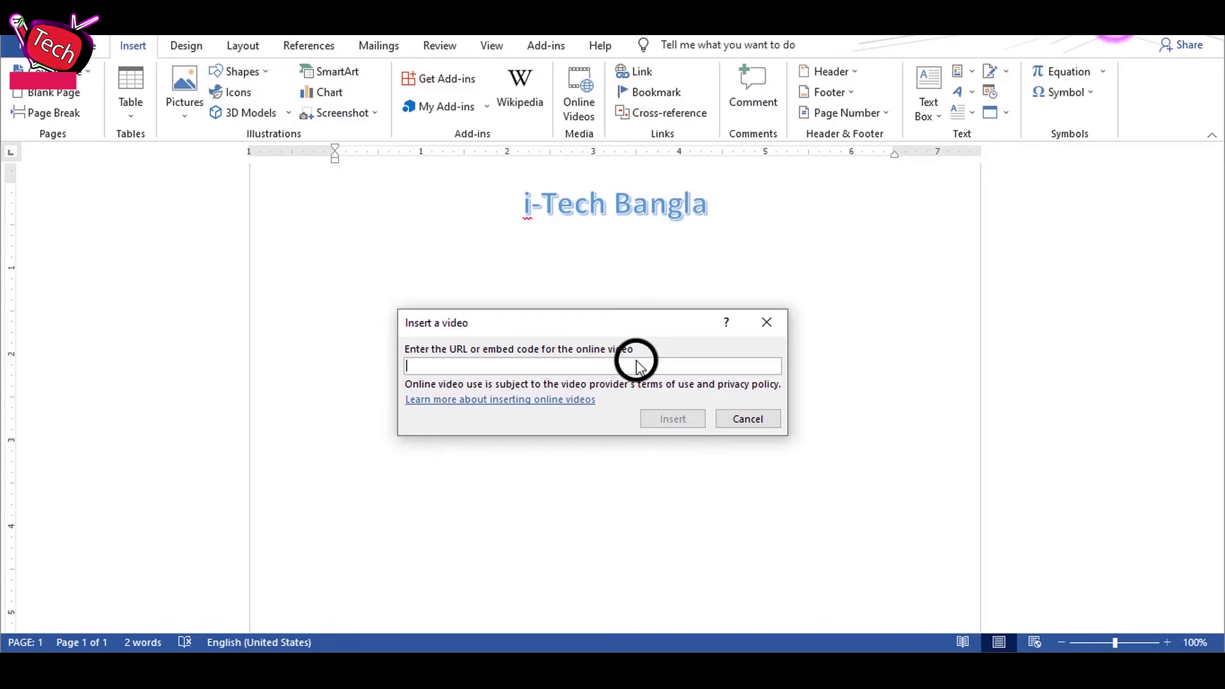
Step: Embed the YouTube video from its pasted URL, preview it, then remove it from the page
text(https://www.youtube.com/watch?v=aCGDWT9VfdM)
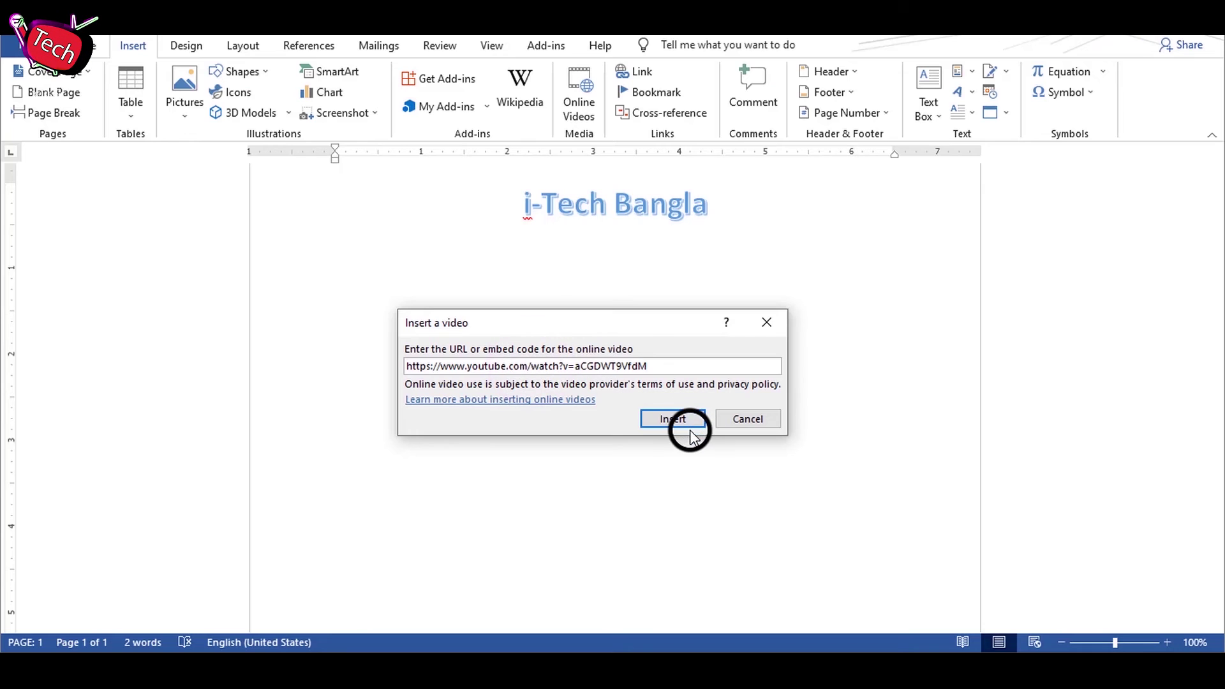
click(690, 426)
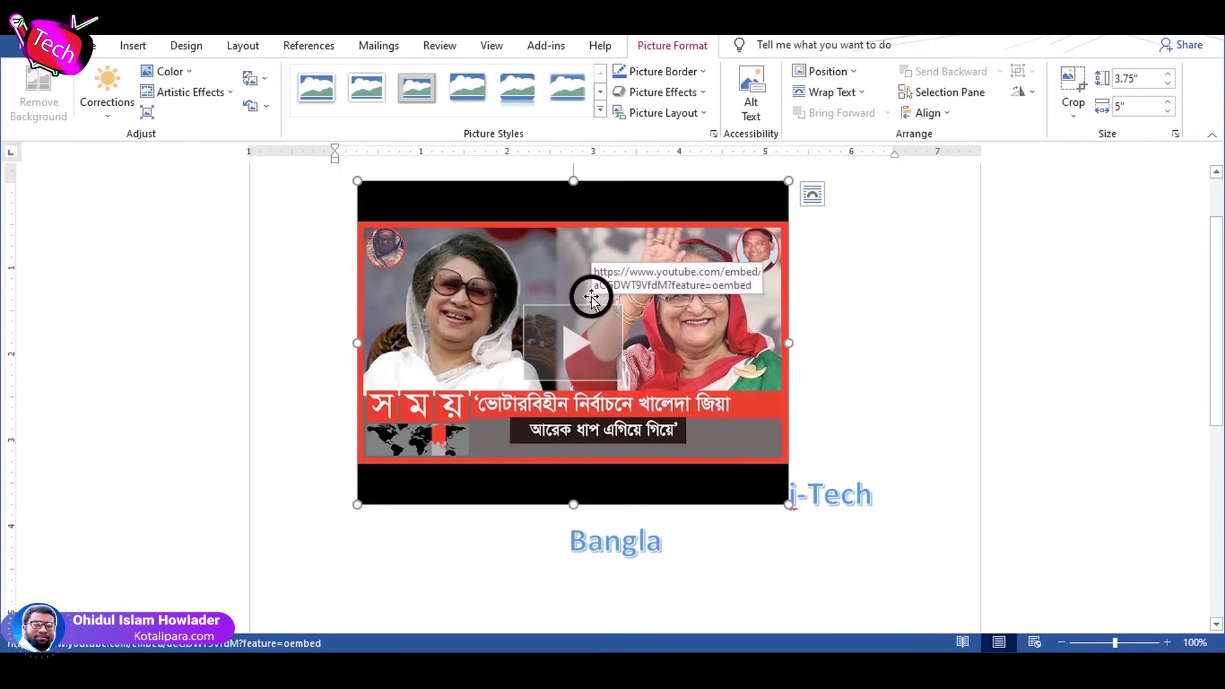
click(574, 343)
click(861, 371)
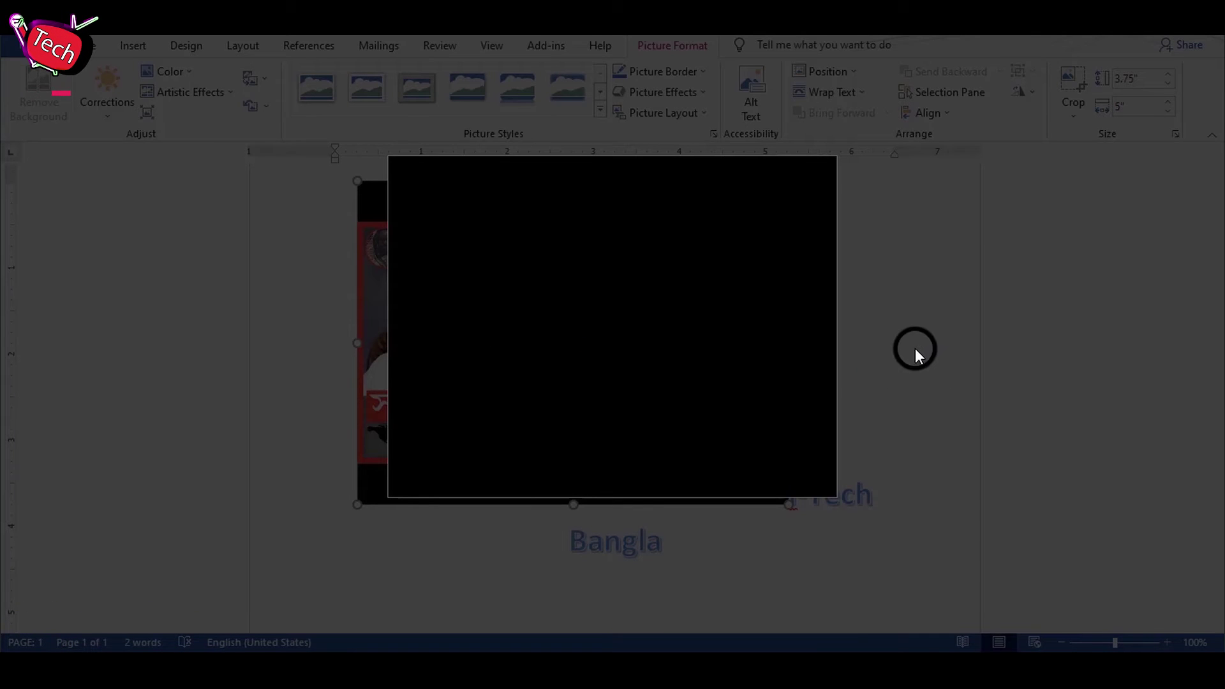
click(900, 307)
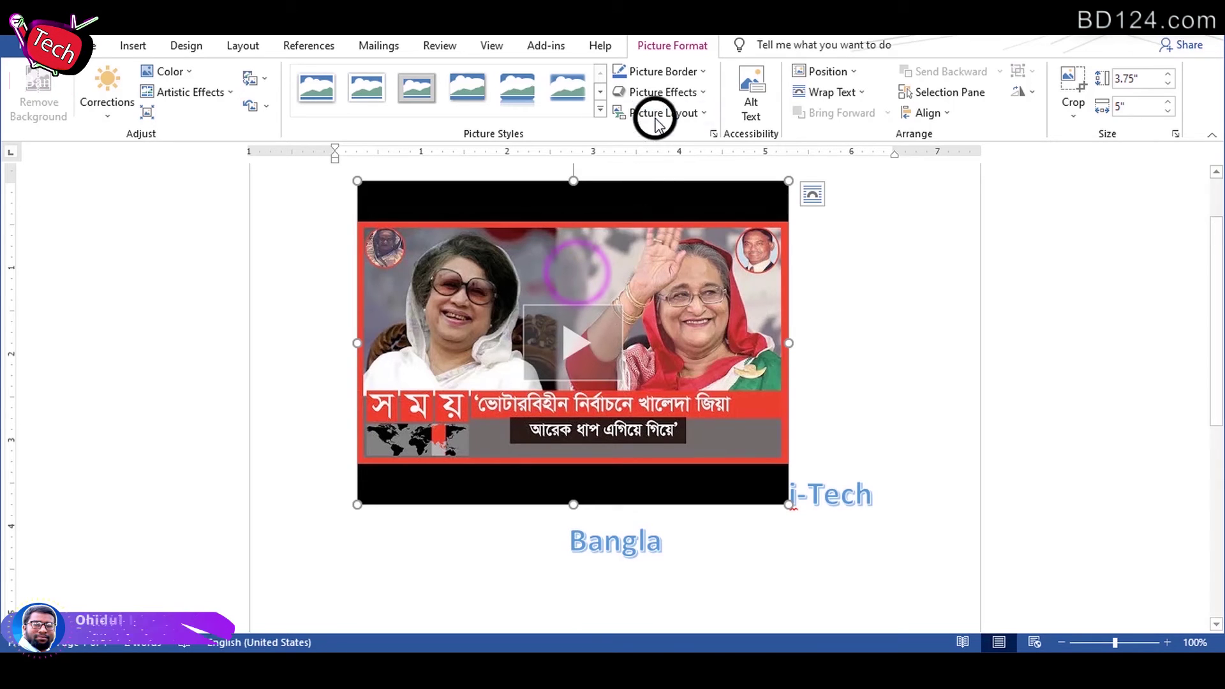
click(869, 334)
key(BackSpace)
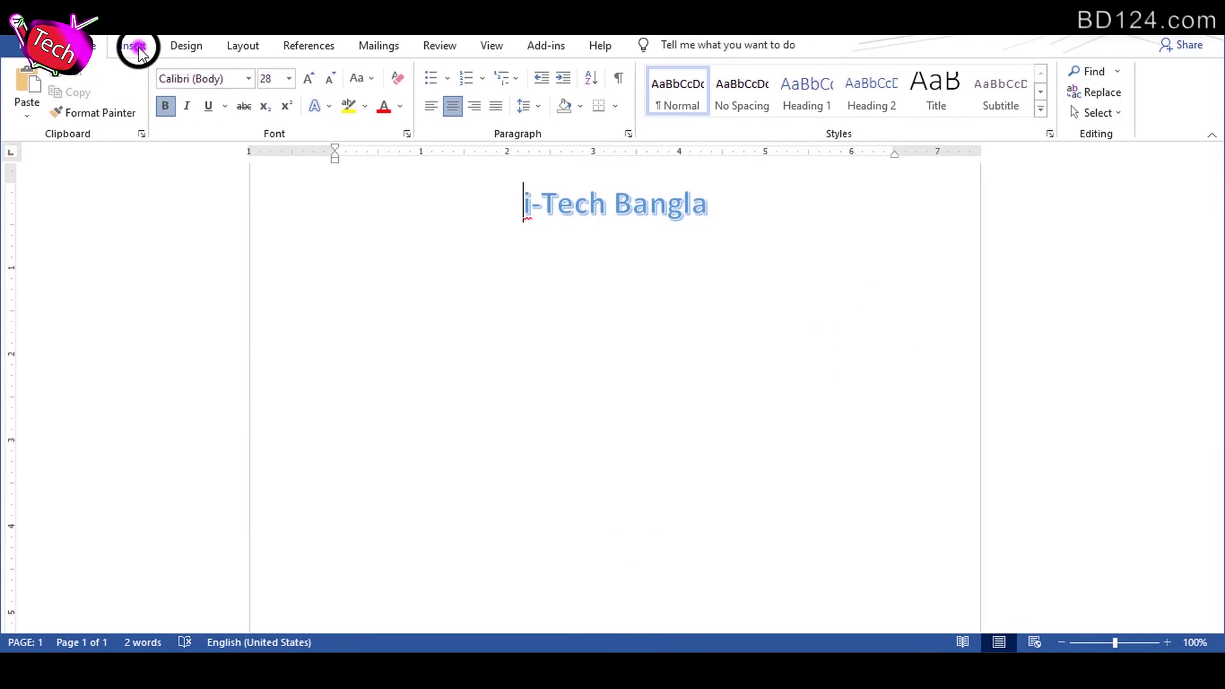
click(132, 45)
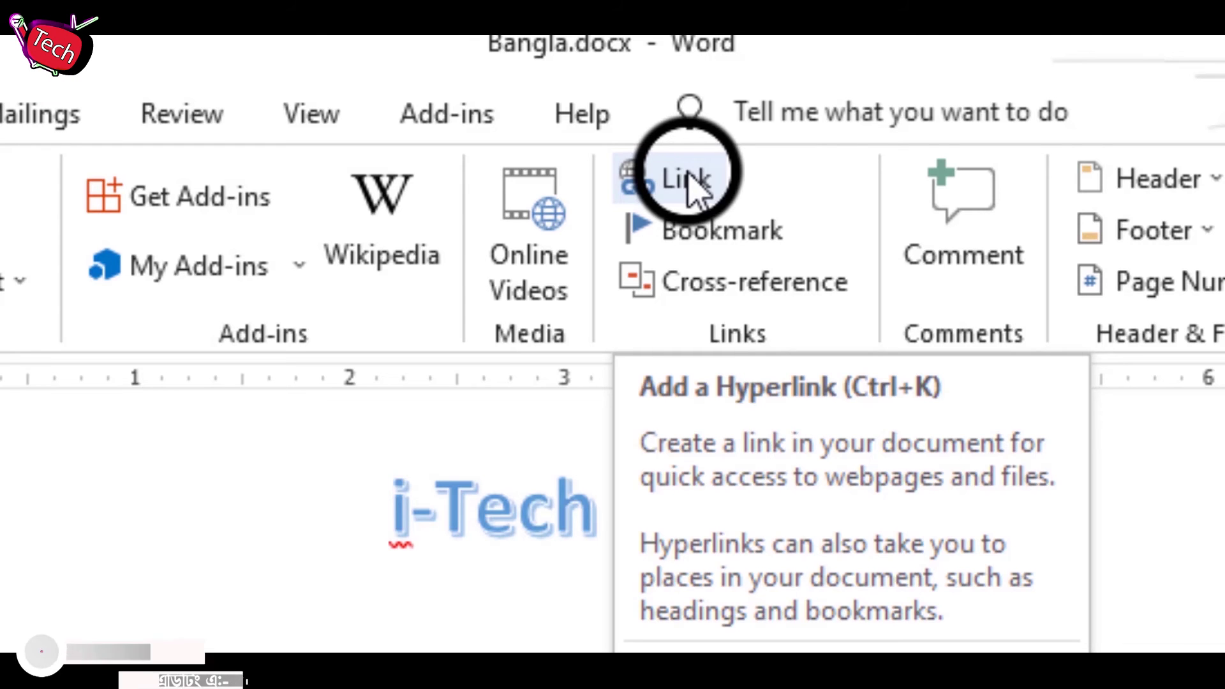
click(690, 181)
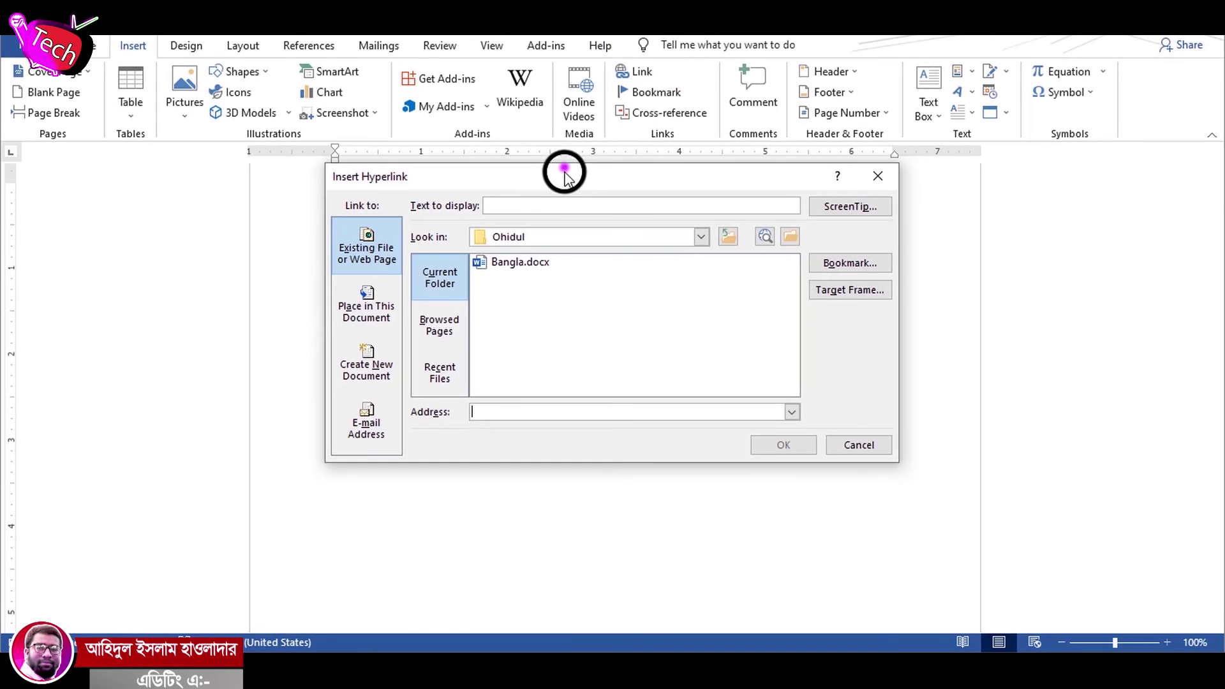
drag(561, 167, 528, 301)
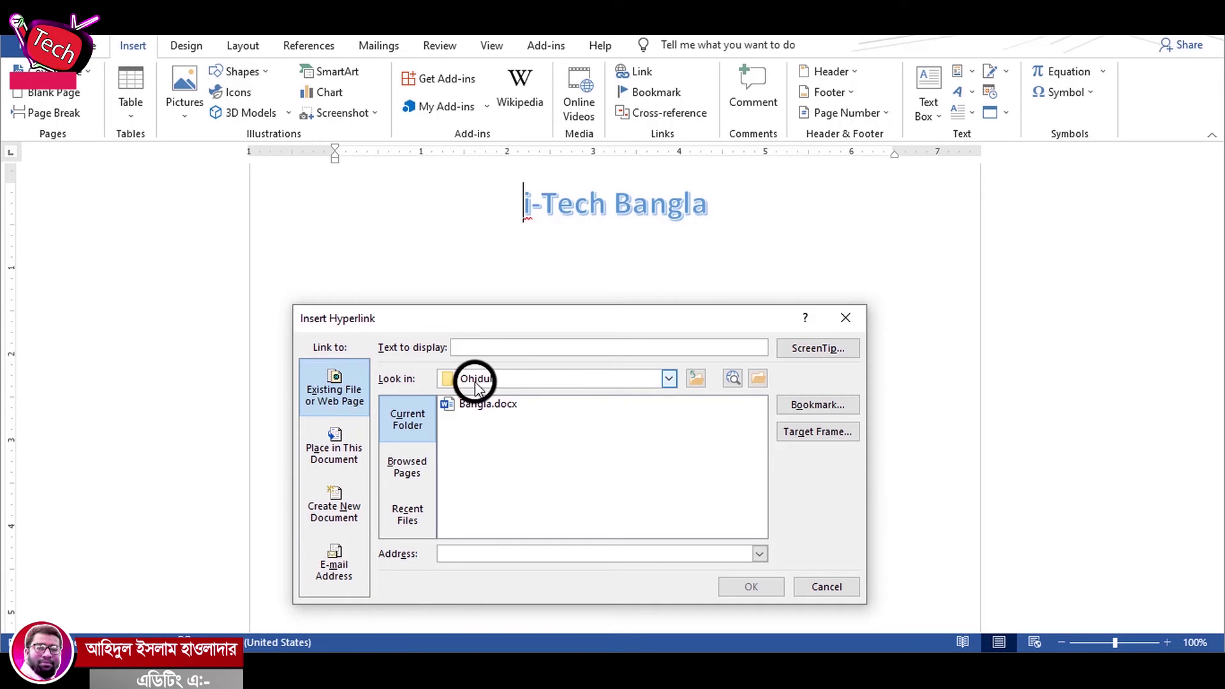
click(404, 469)
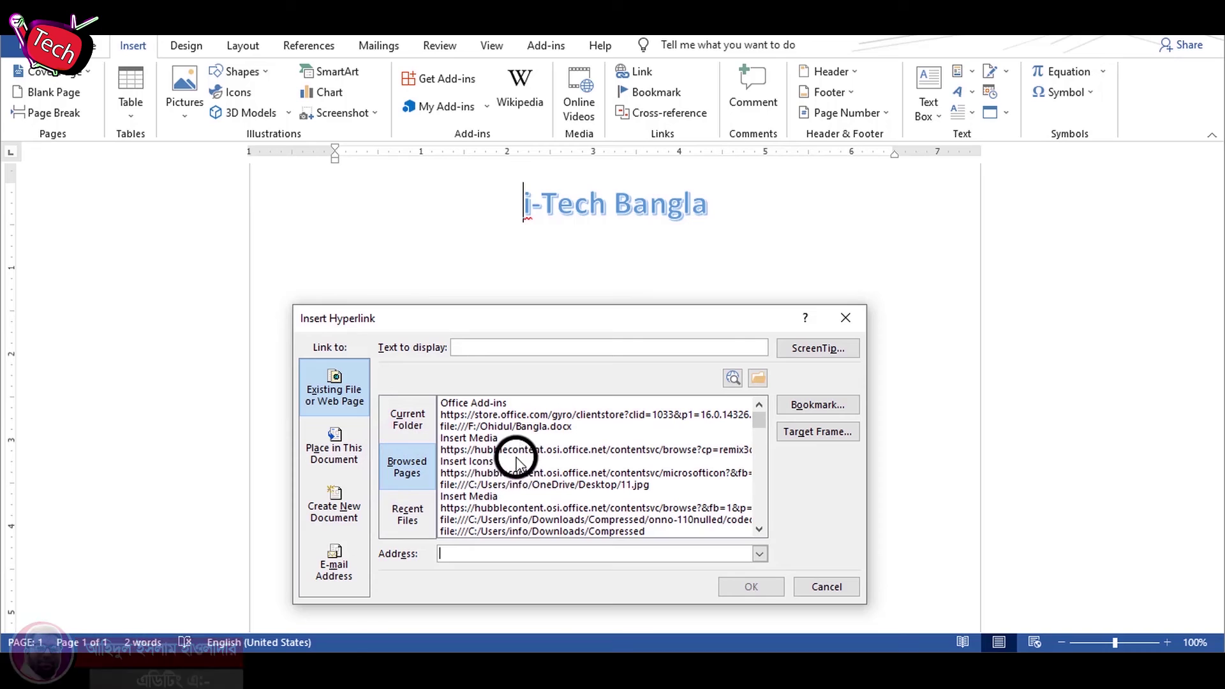
scroll(545, 452, down, 3)
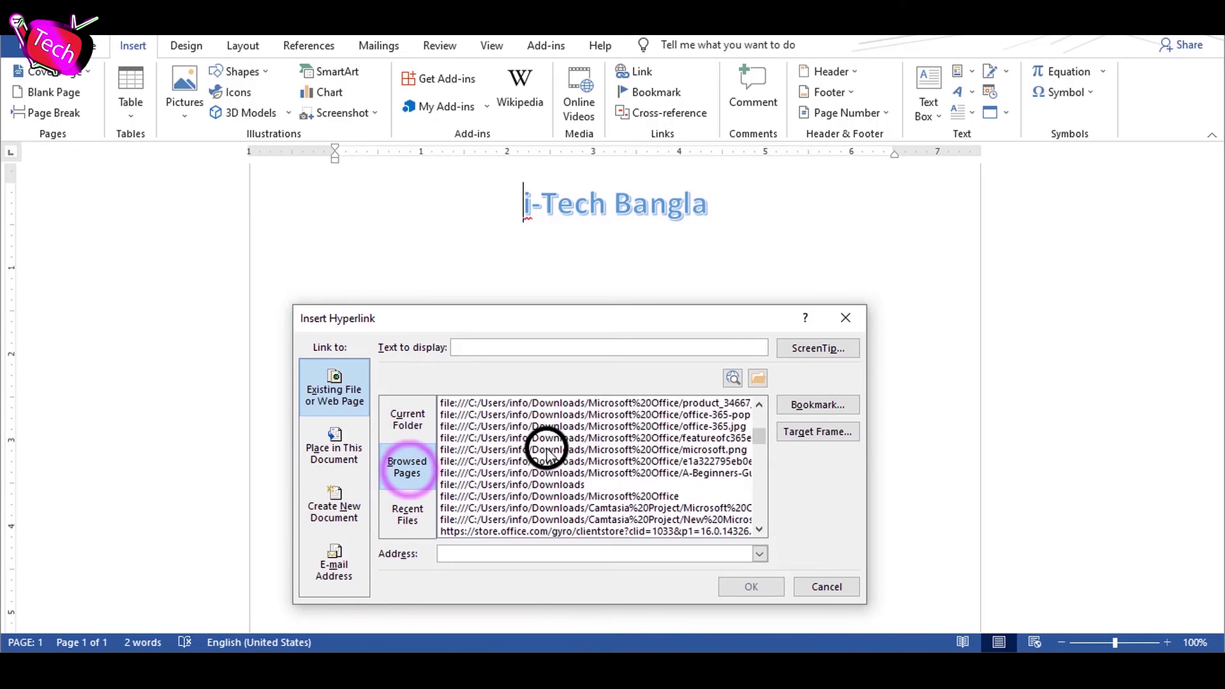
scroll(544, 454, down, 3)
click(512, 450)
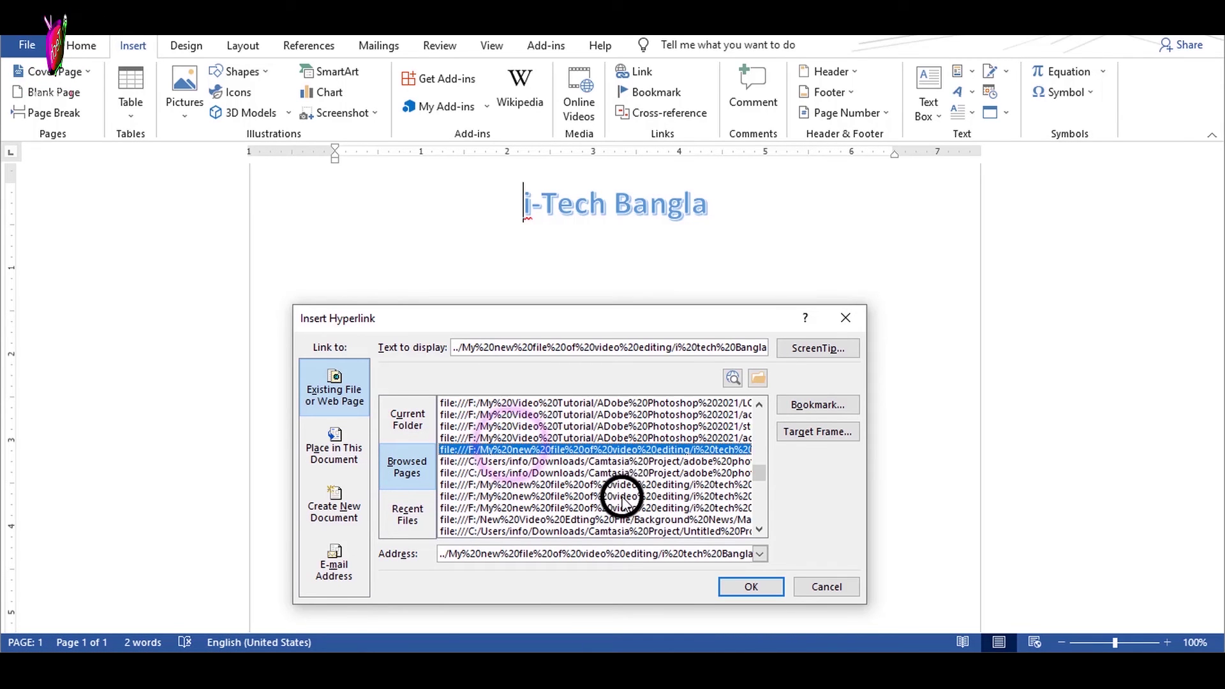
click(420, 518)
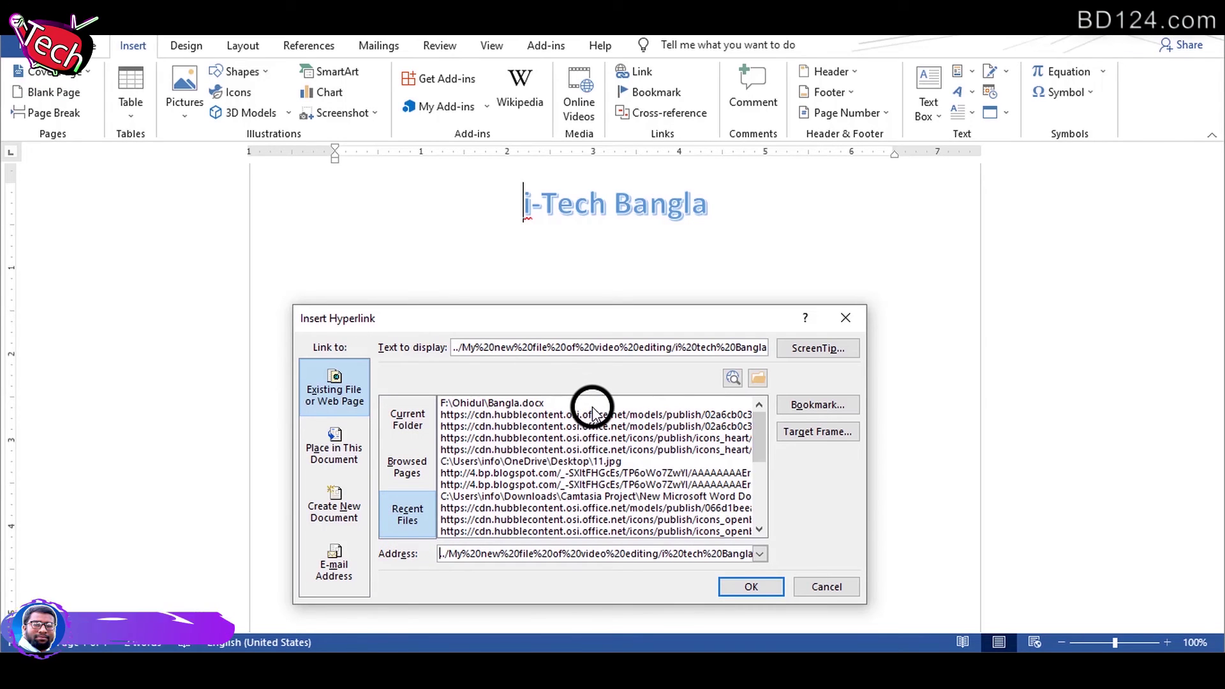
scroll(593, 411, down, 5)
click(511, 461)
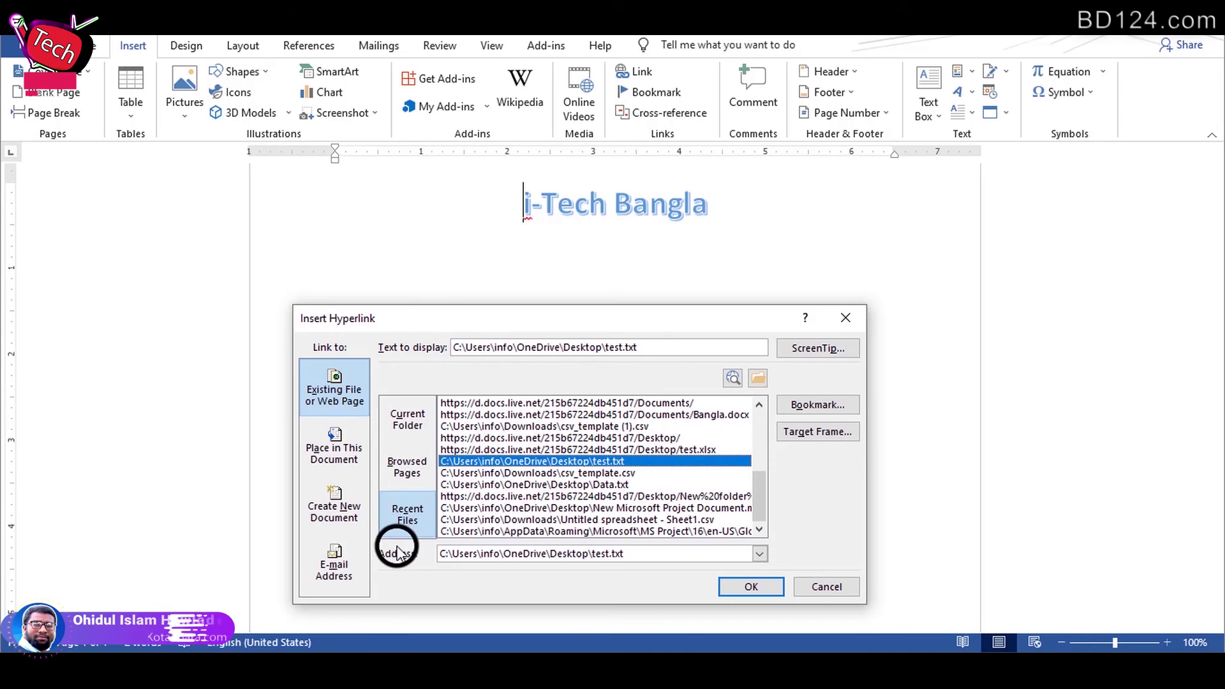
click(351, 447)
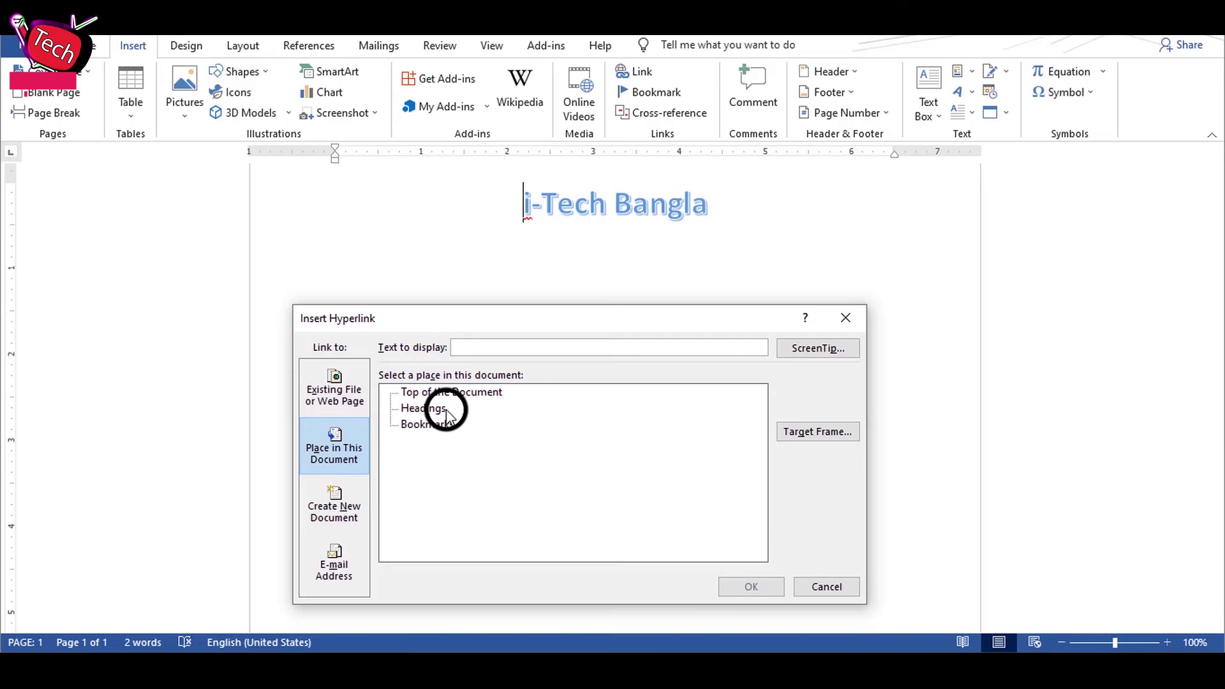
click(328, 508)
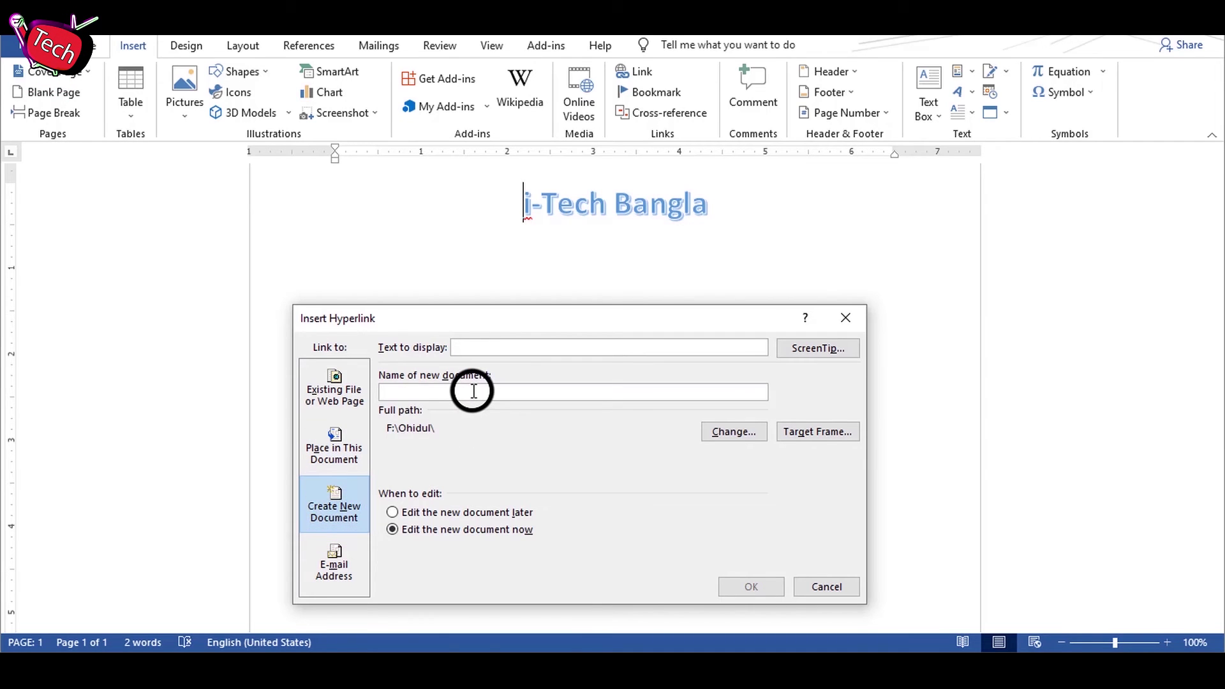
click(341, 563)
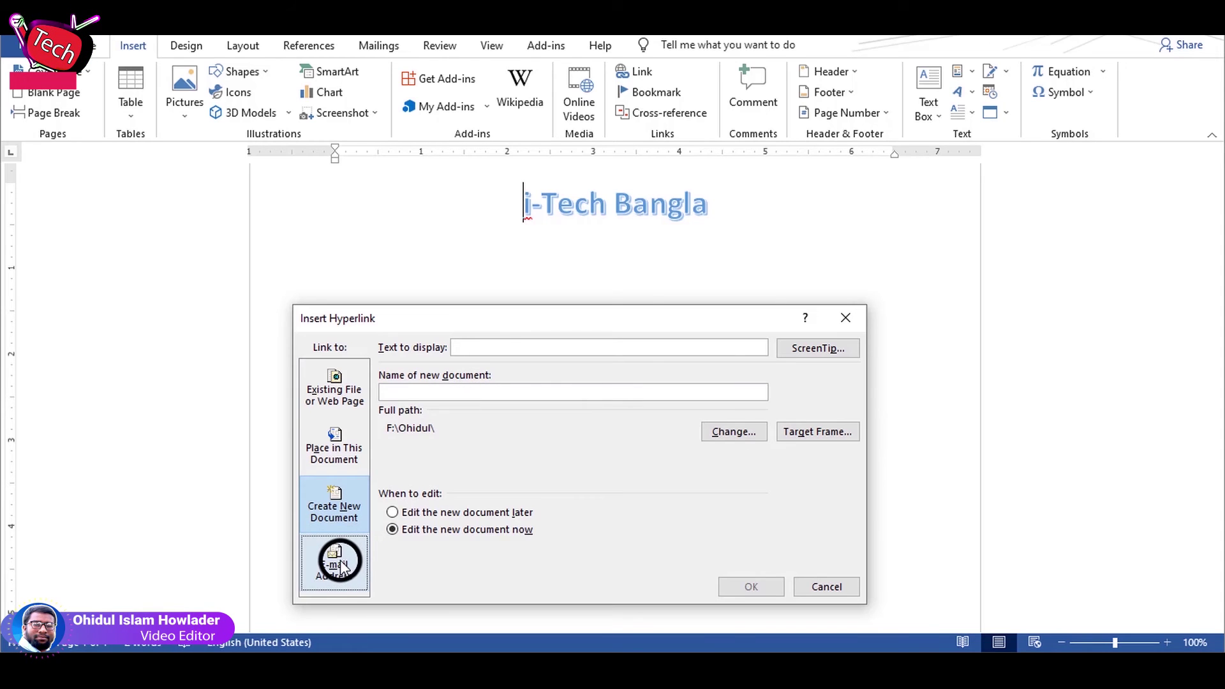
click(349, 391)
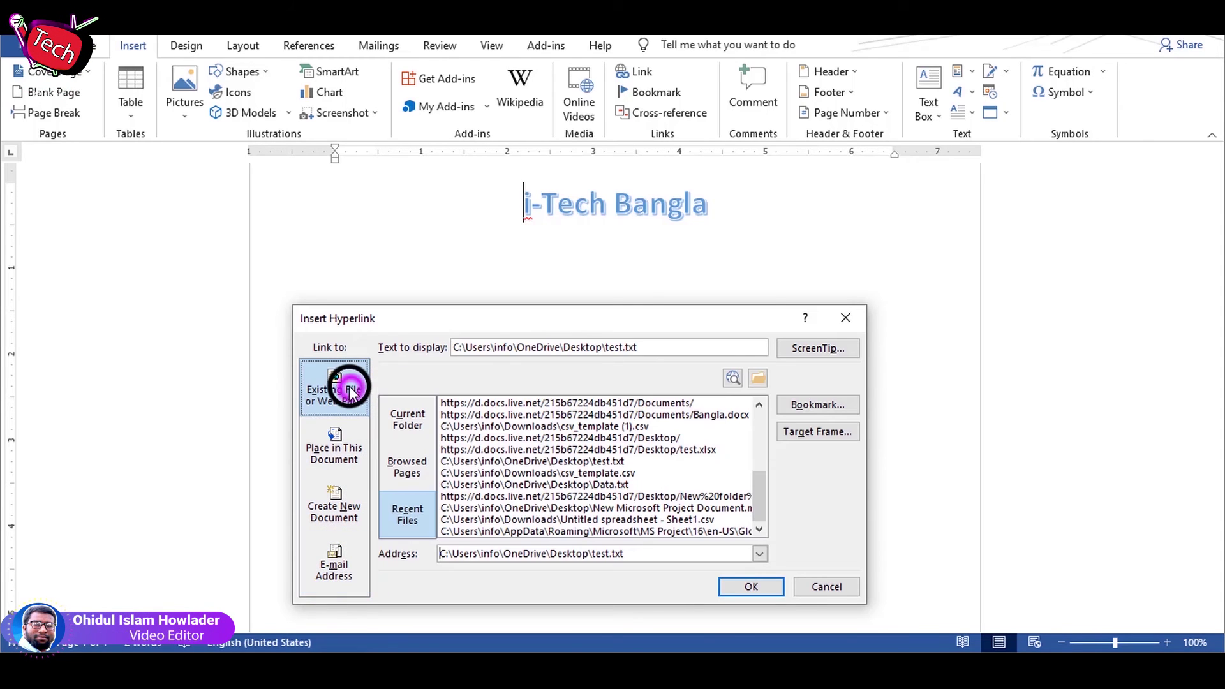
click(833, 587)
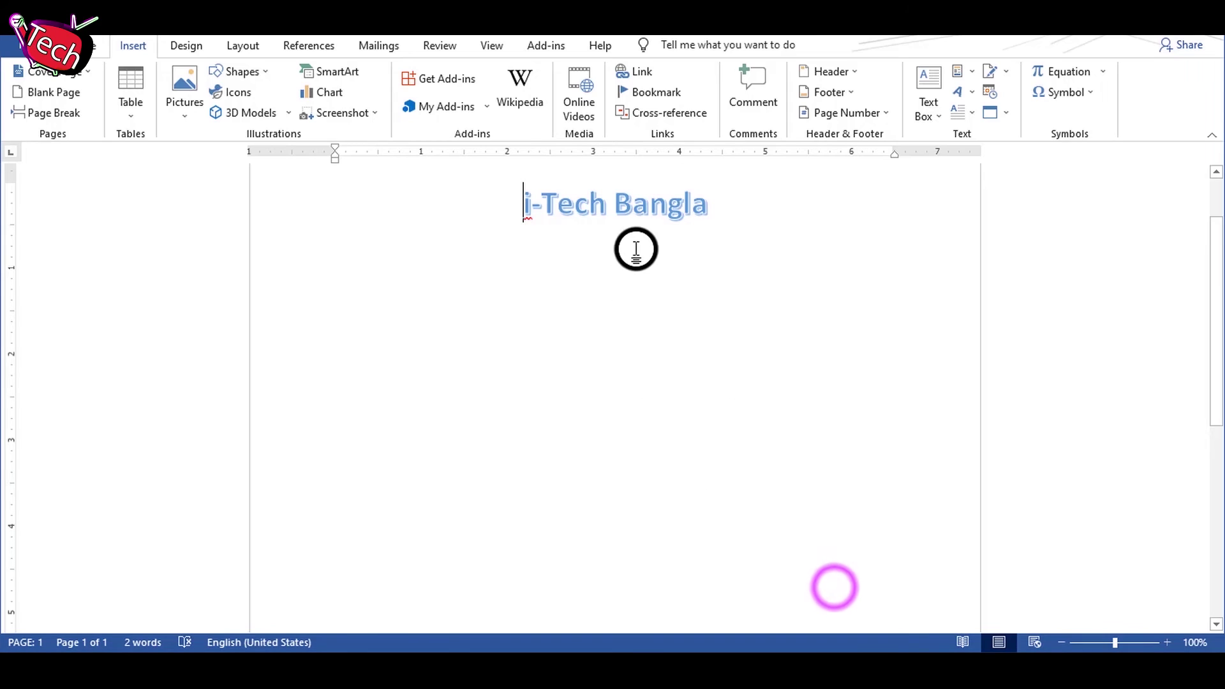
Step: Add a bookmark named 'Test' through the Bookmark dialog
click(657, 92)
click(519, 295)
click(511, 286)
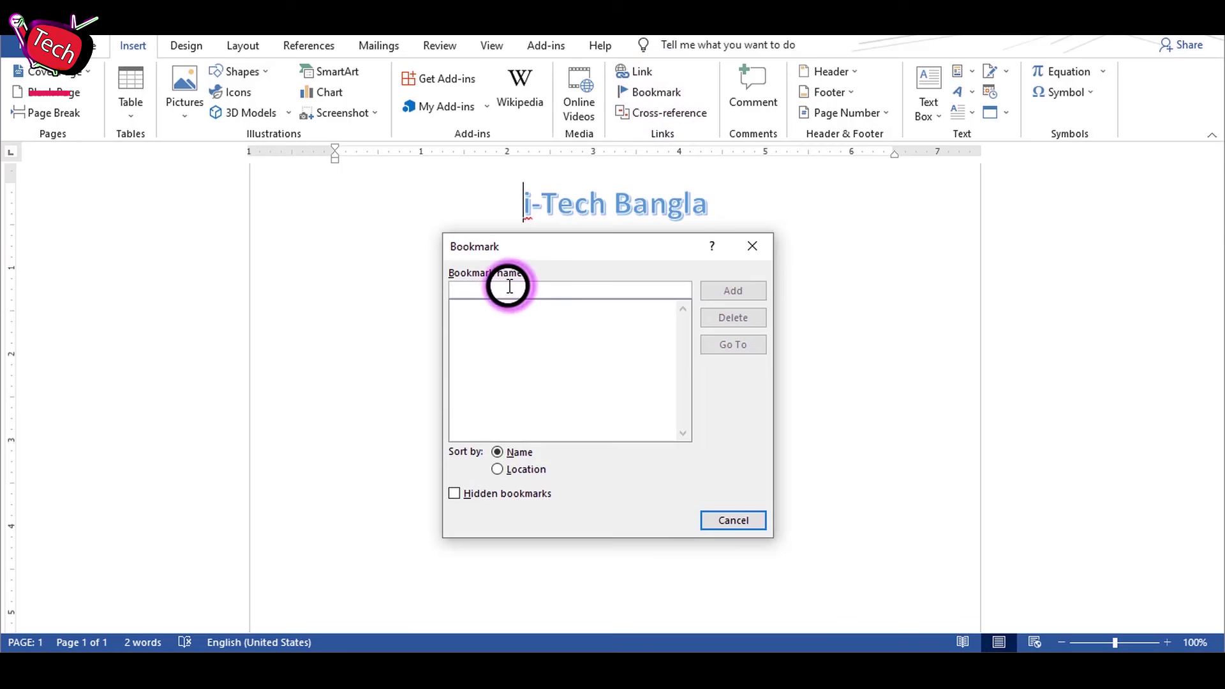
click(516, 292)
text(Test)
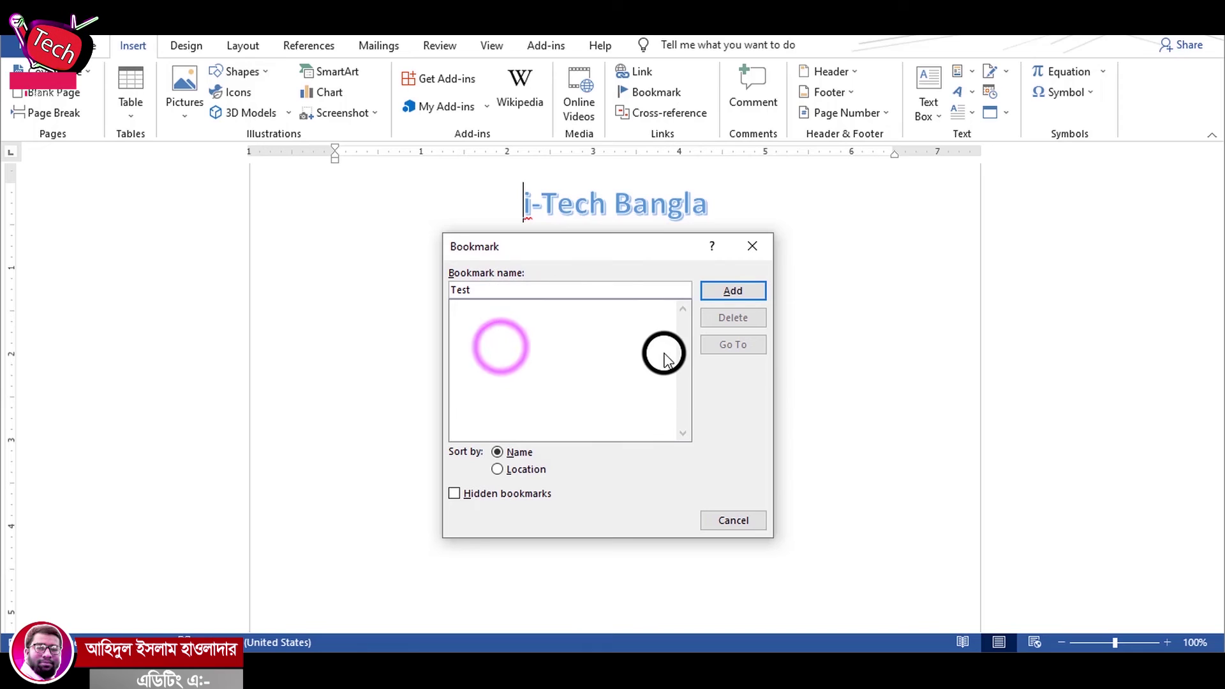
click(732, 290)
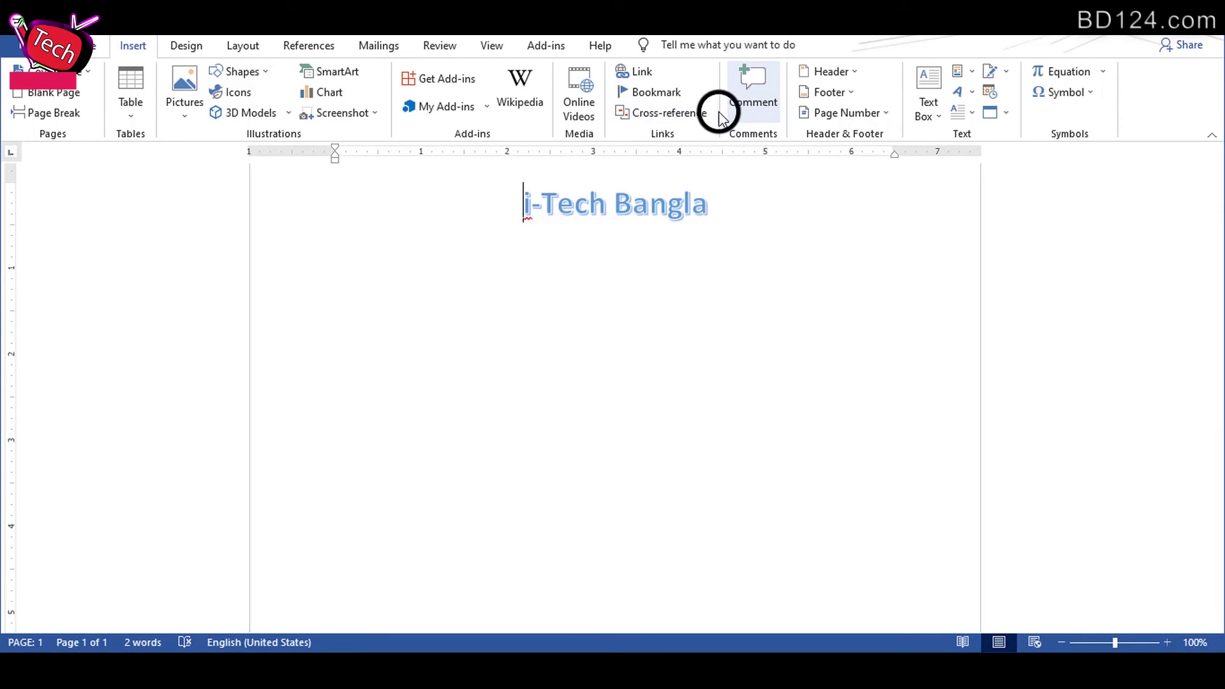
click(757, 102)
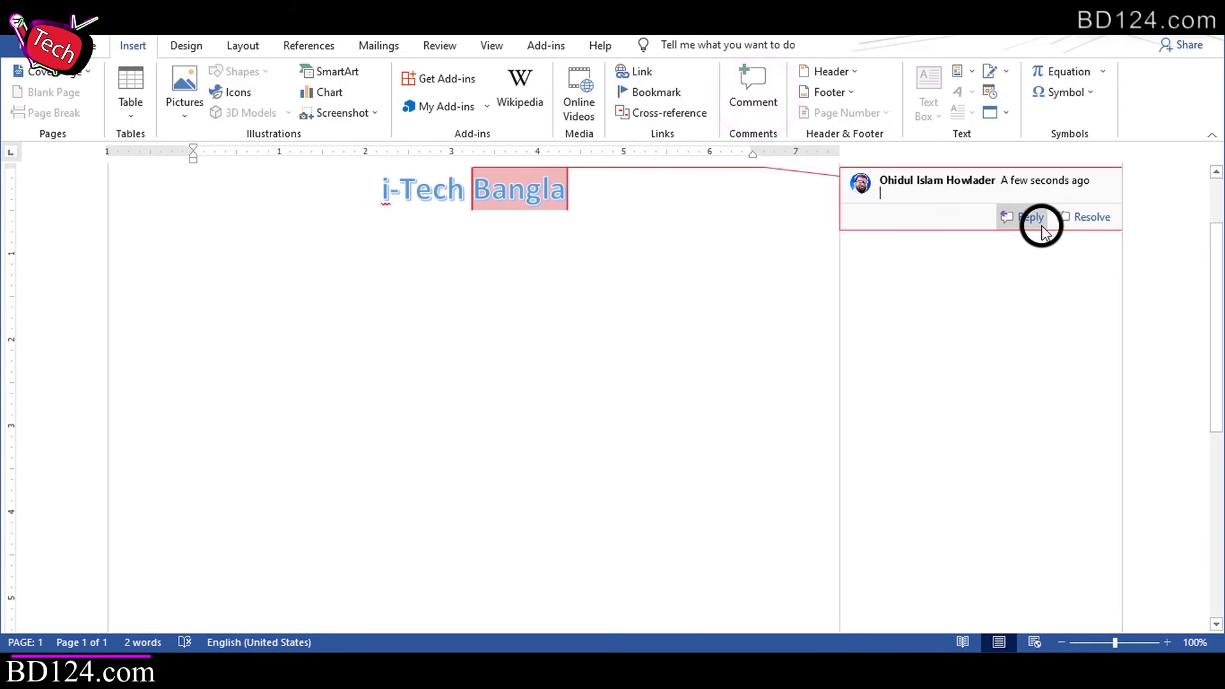
click(1074, 220)
click(630, 291)
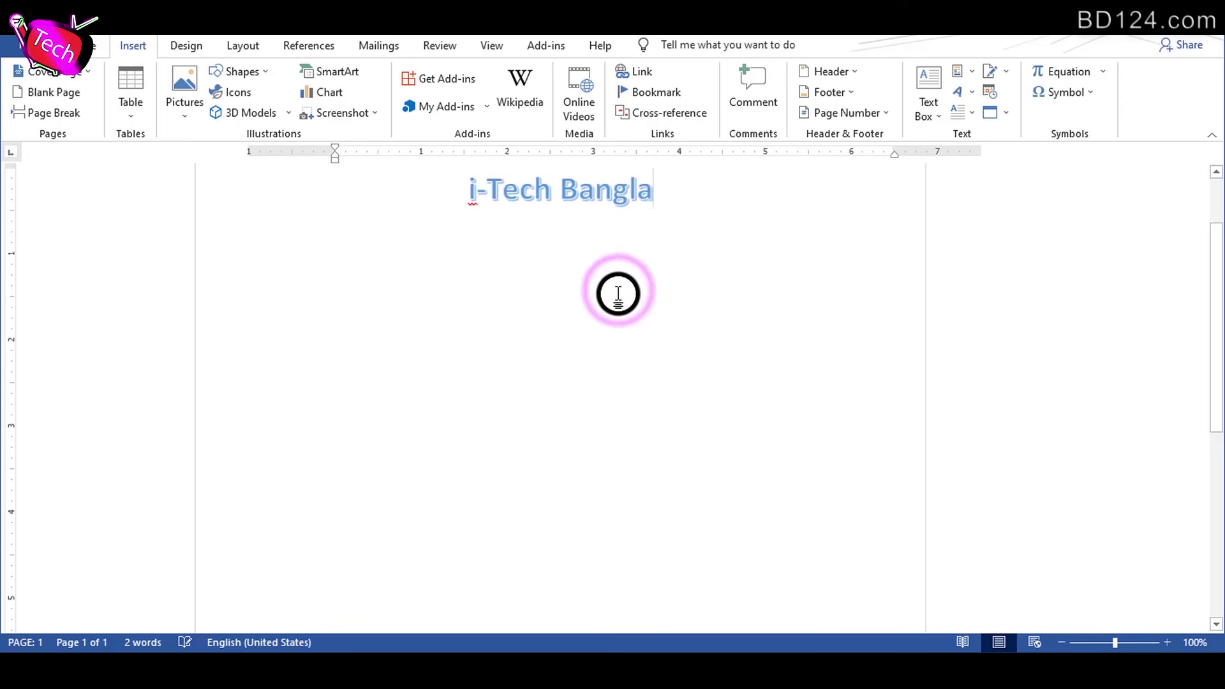
click(828, 71)
click(533, 196)
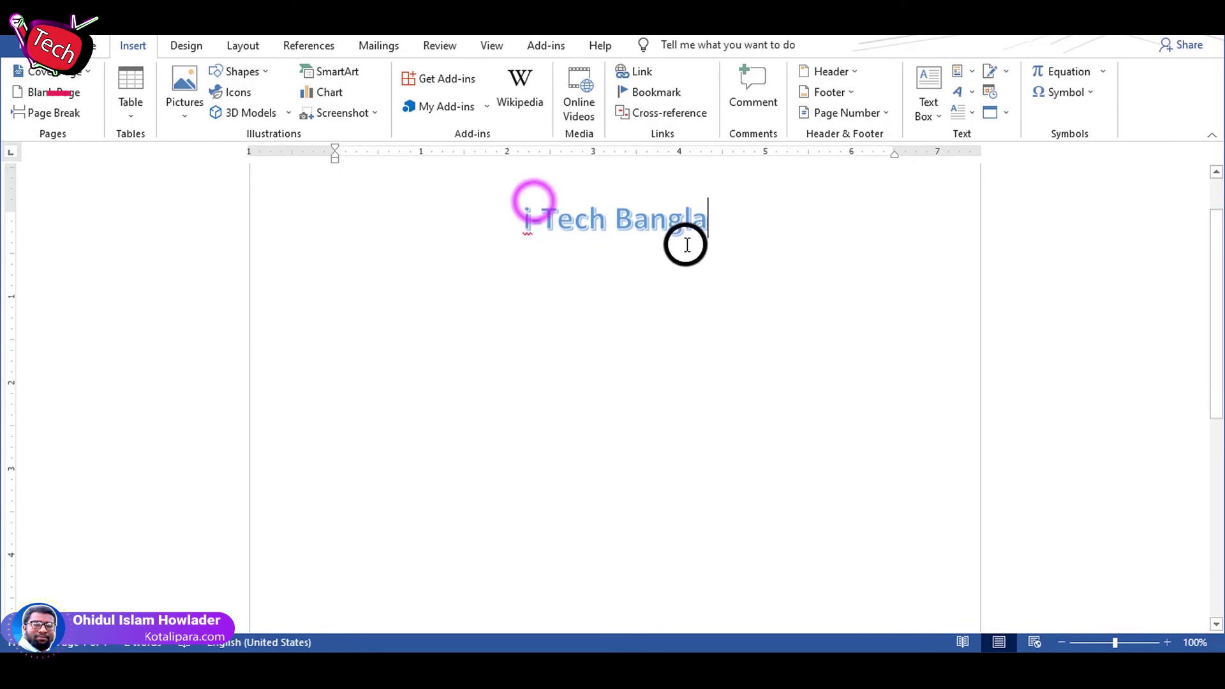
drag(738, 274, 464, 282)
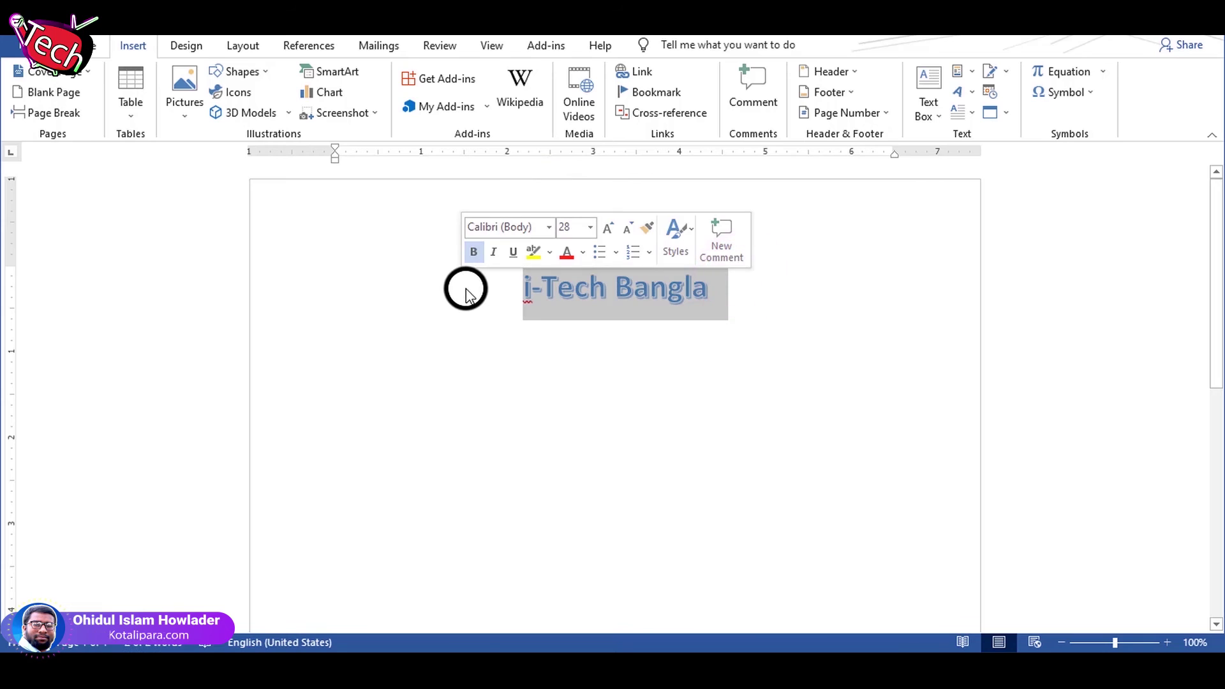
click(710, 284)
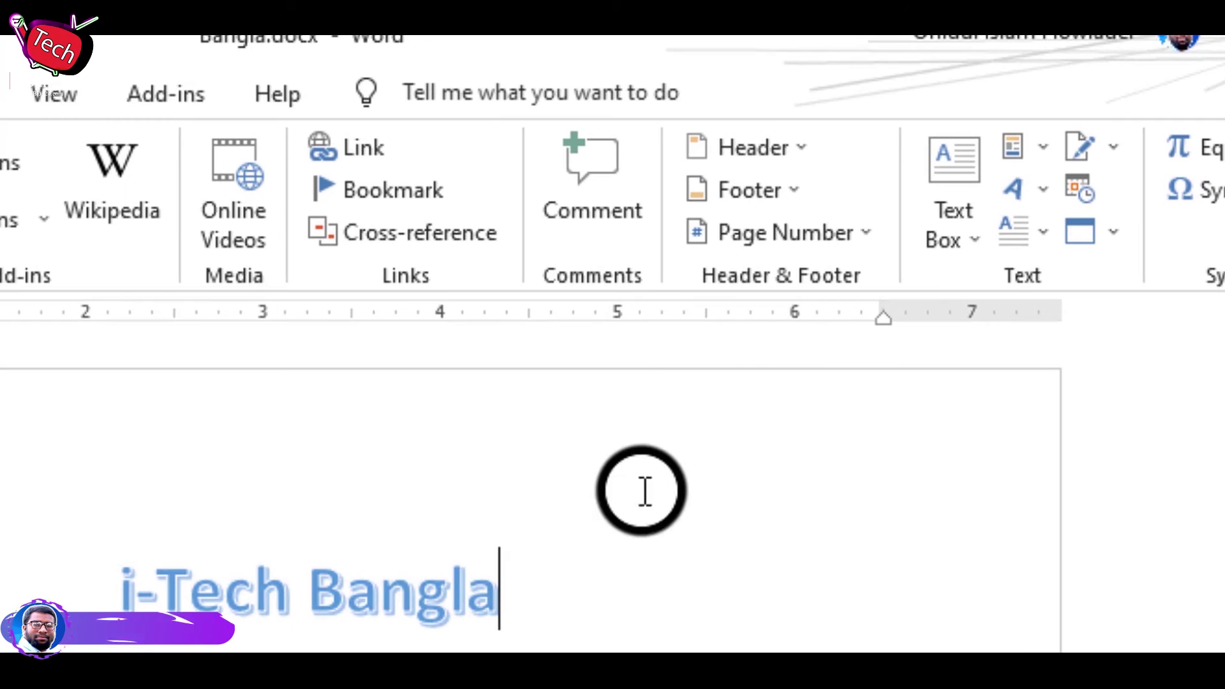
click(756, 147)
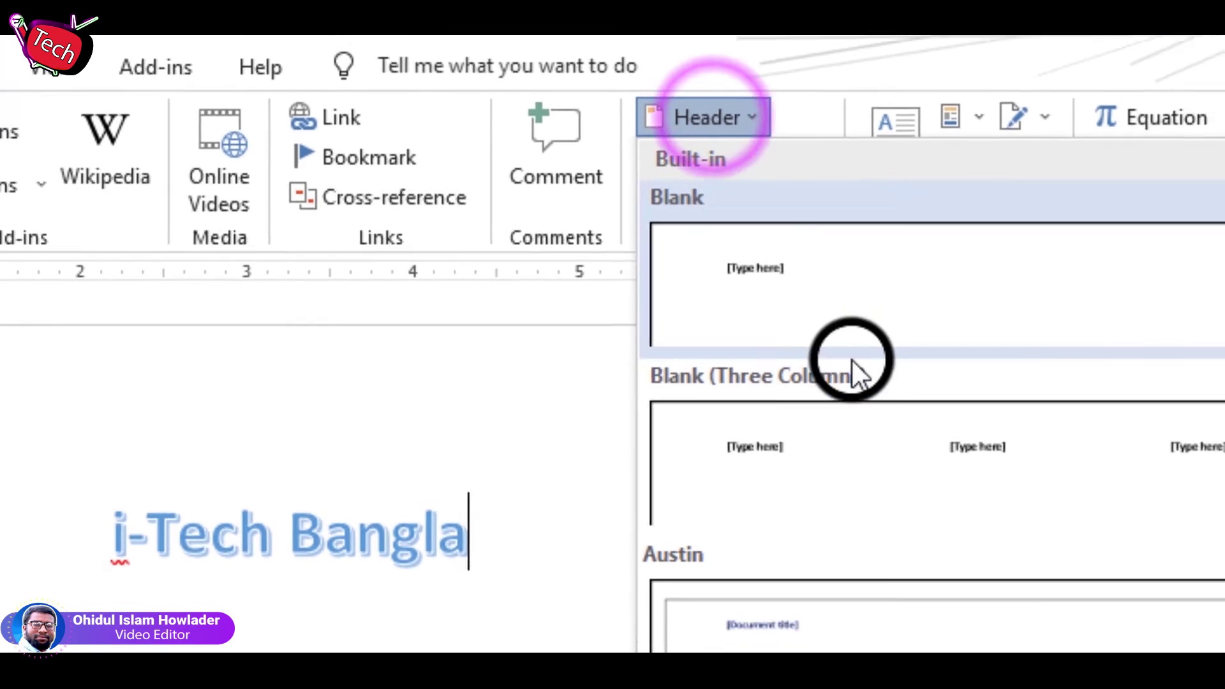
scroll(768, 593, down, 5)
scroll(777, 565, down, 8)
scroll(778, 566, down, 1)
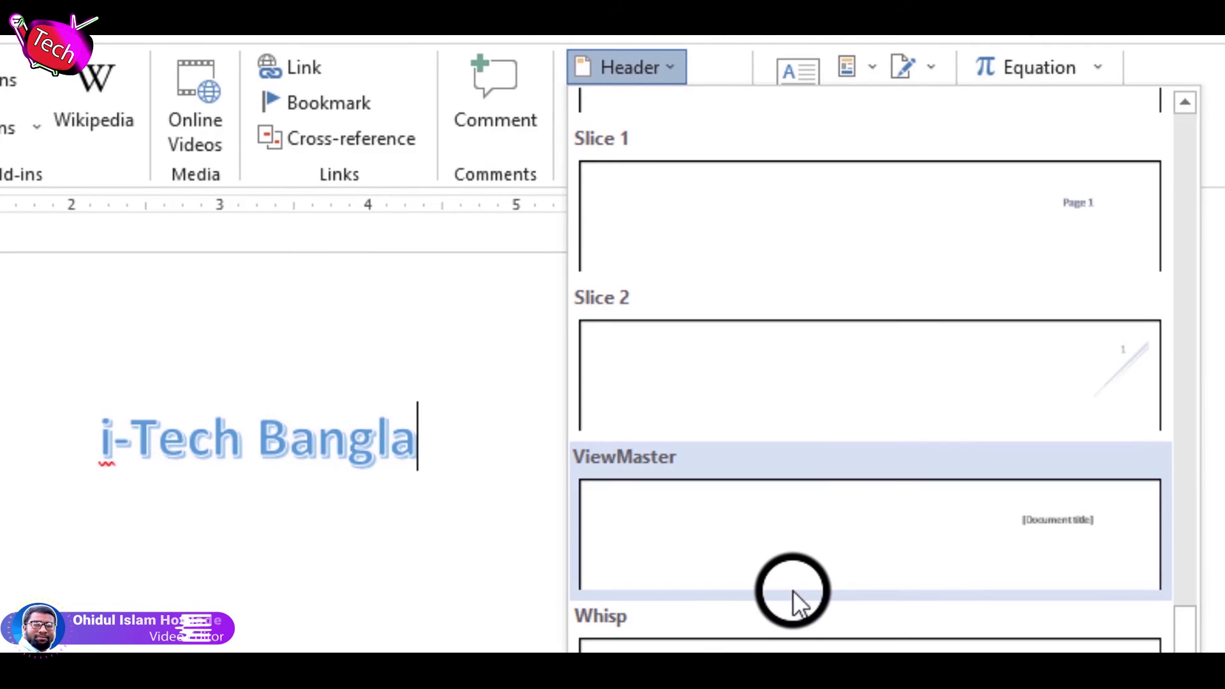
scroll(803, 593, up, 10)
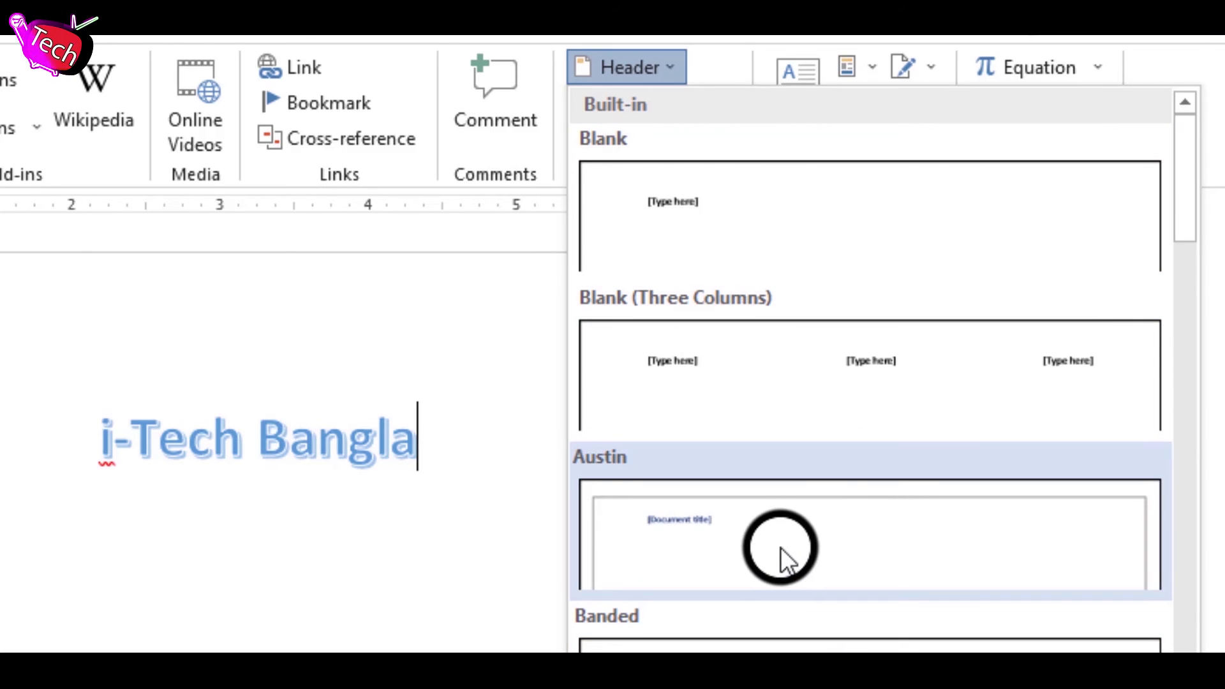
click(779, 552)
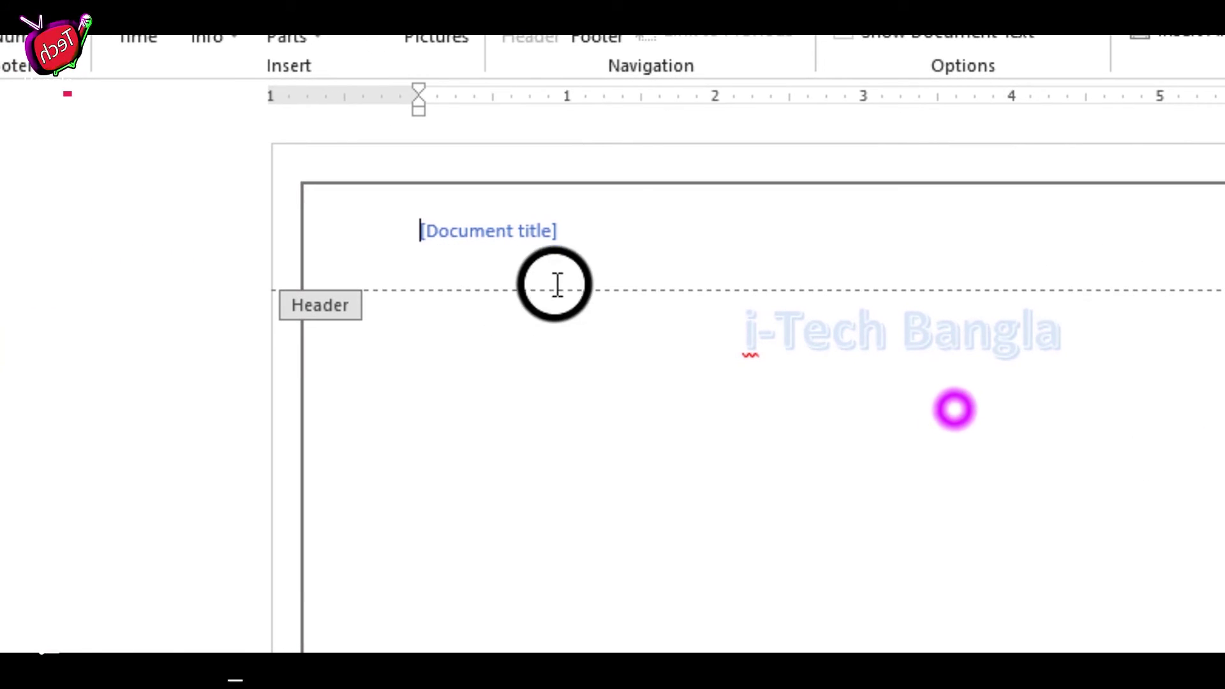
click(515, 233)
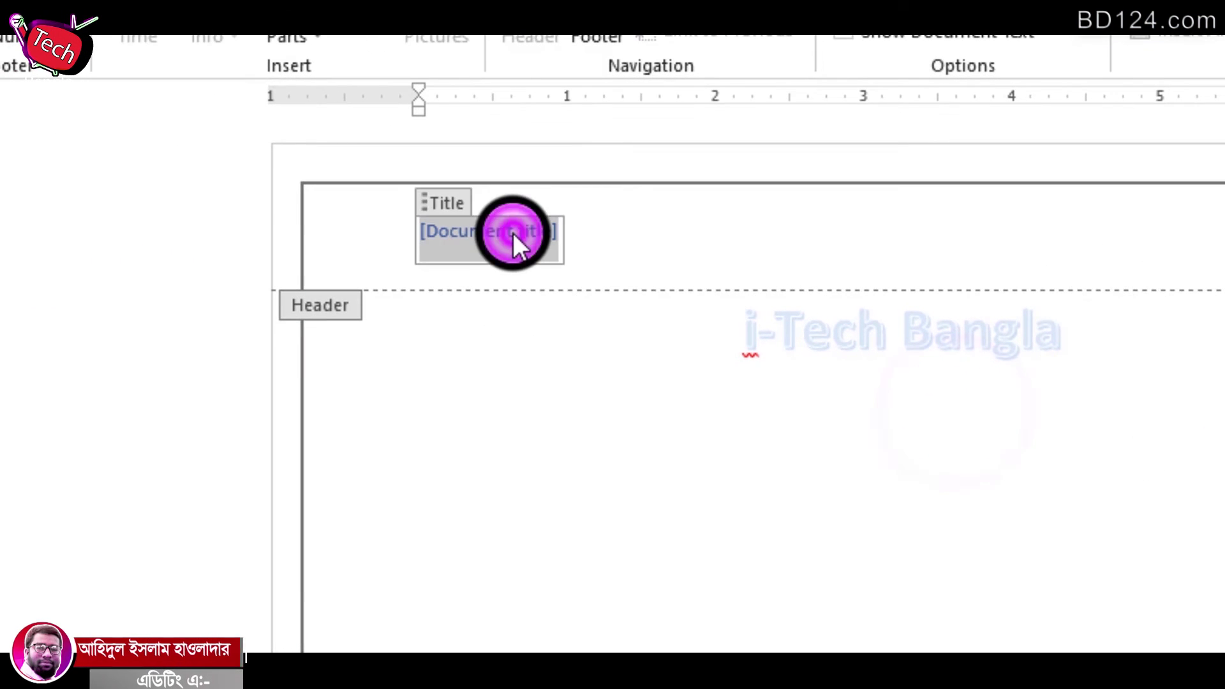
click(916, 363)
click(435, 205)
click(455, 199)
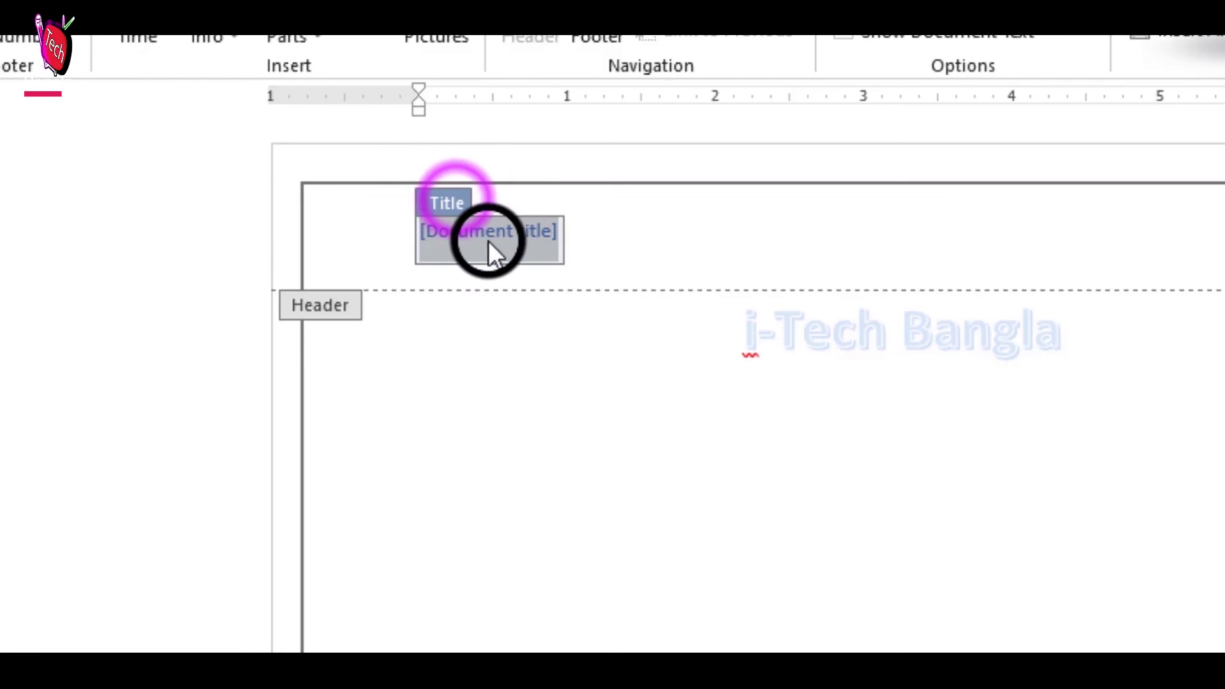
double_click(658, 284)
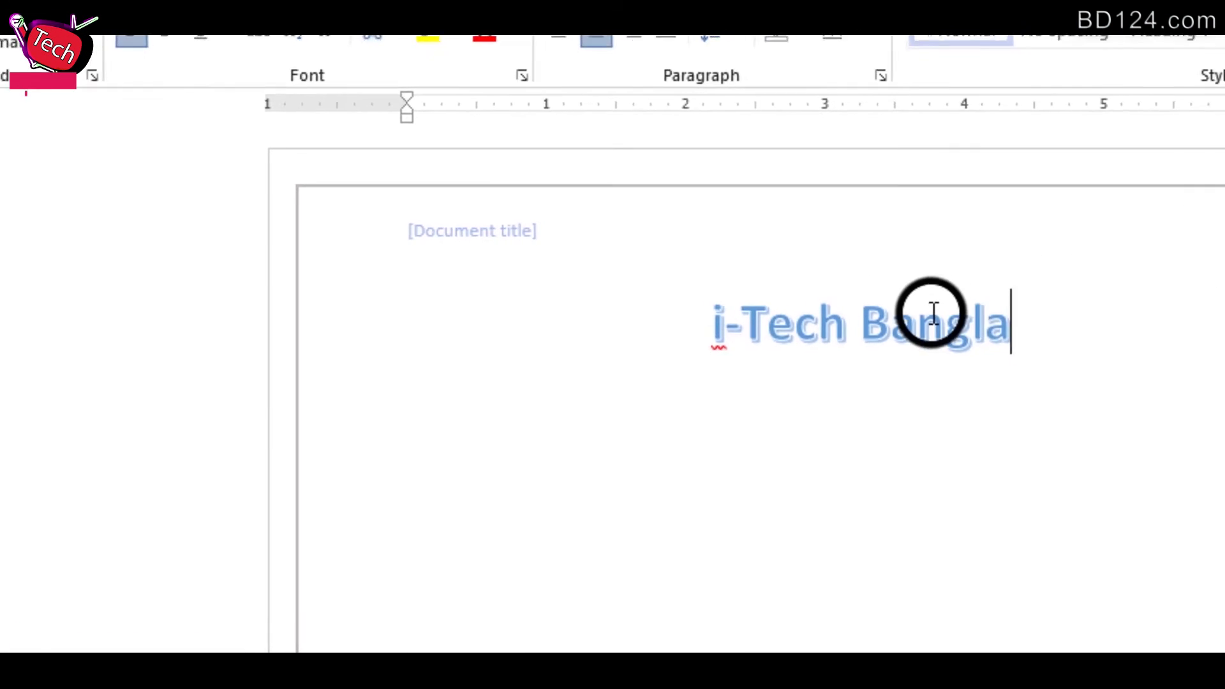
click(390, 230)
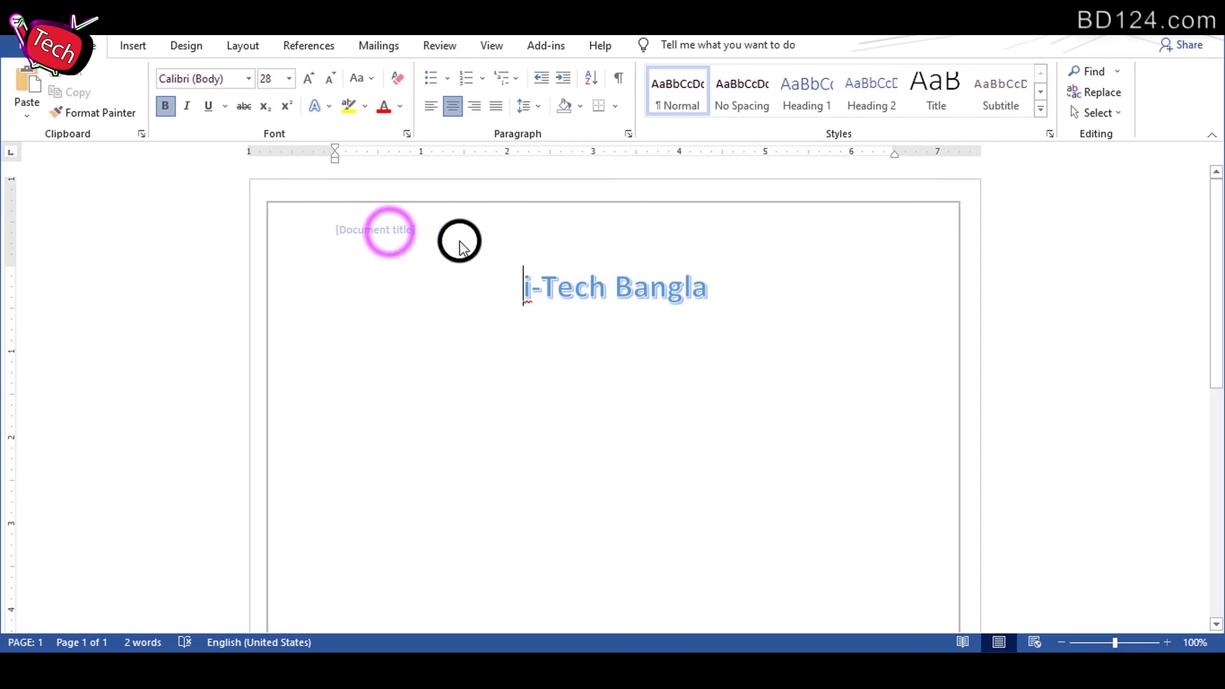
click(733, 275)
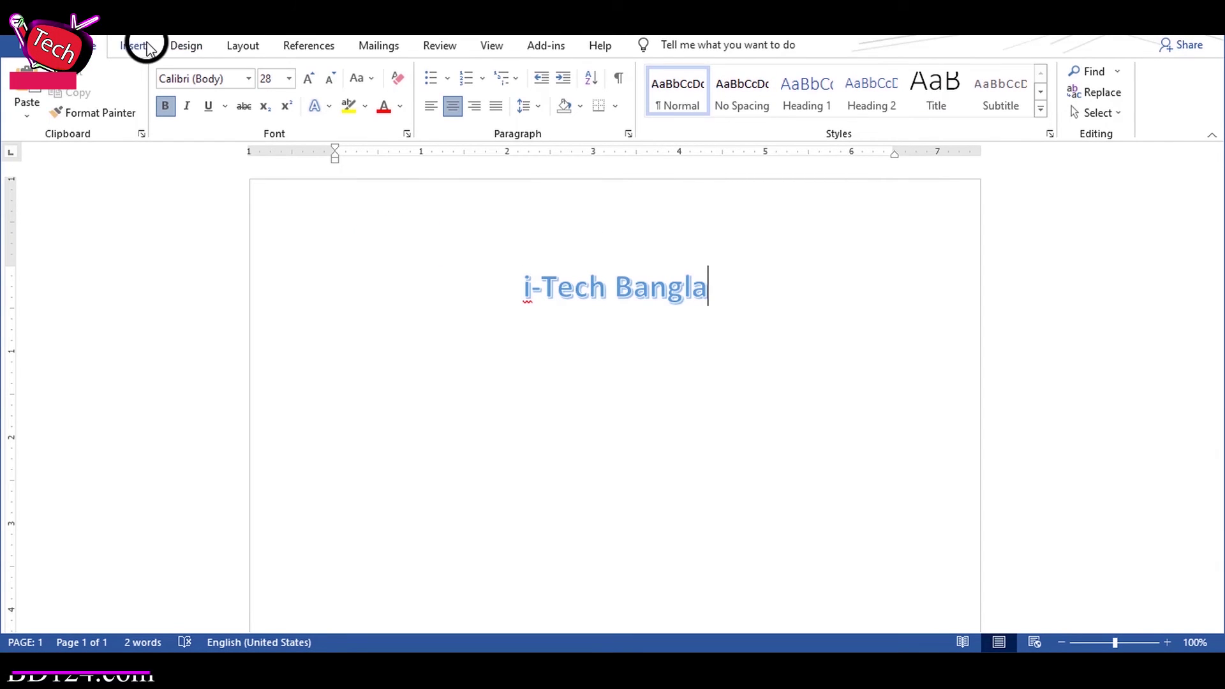
Step: Insert the Blank header design at the top of the page
click(133, 45)
click(832, 72)
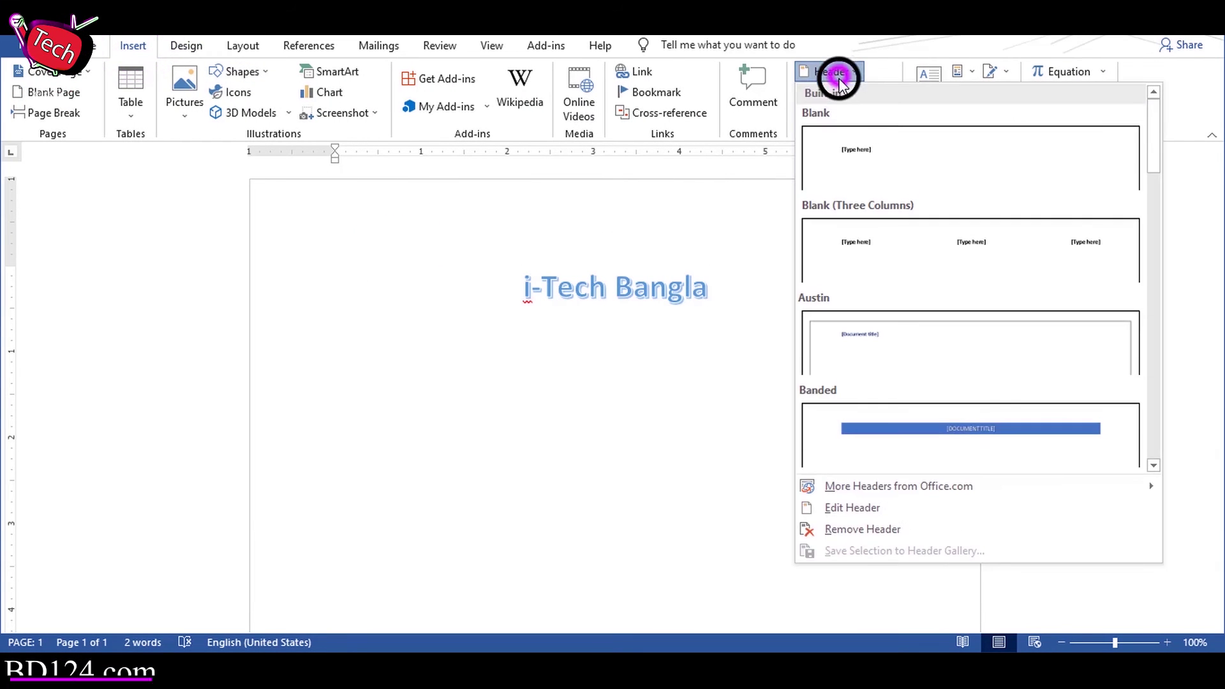
click(930, 155)
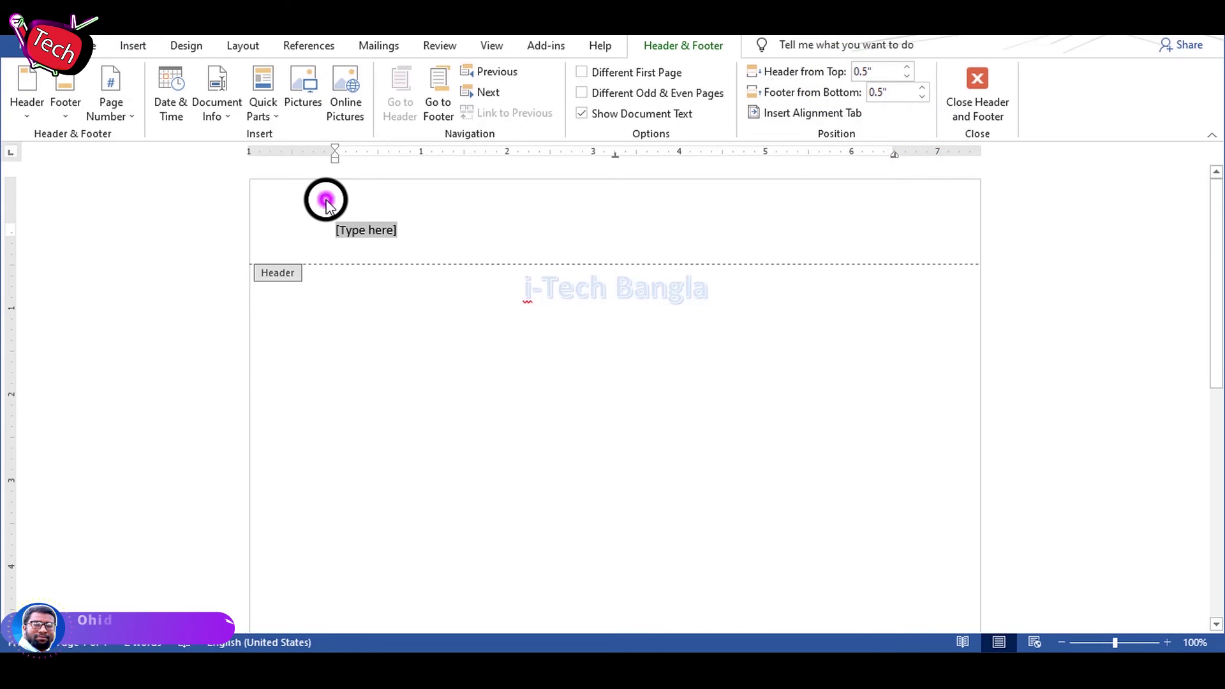
double_click(571, 219)
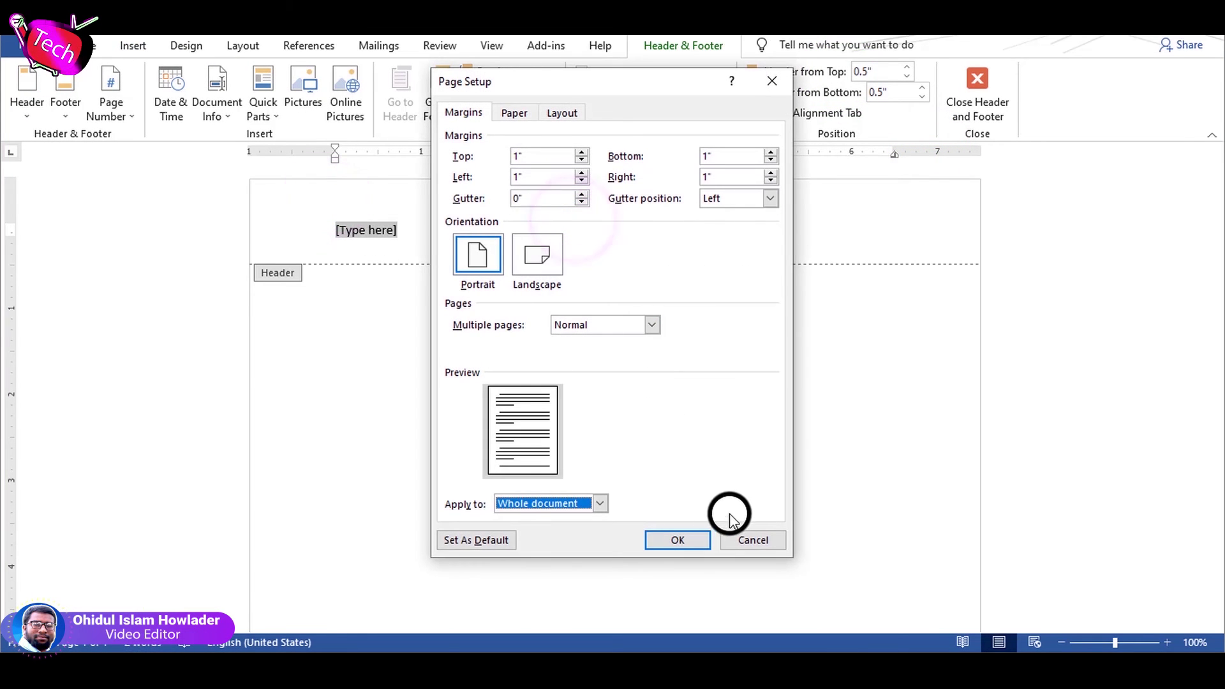
click(740, 531)
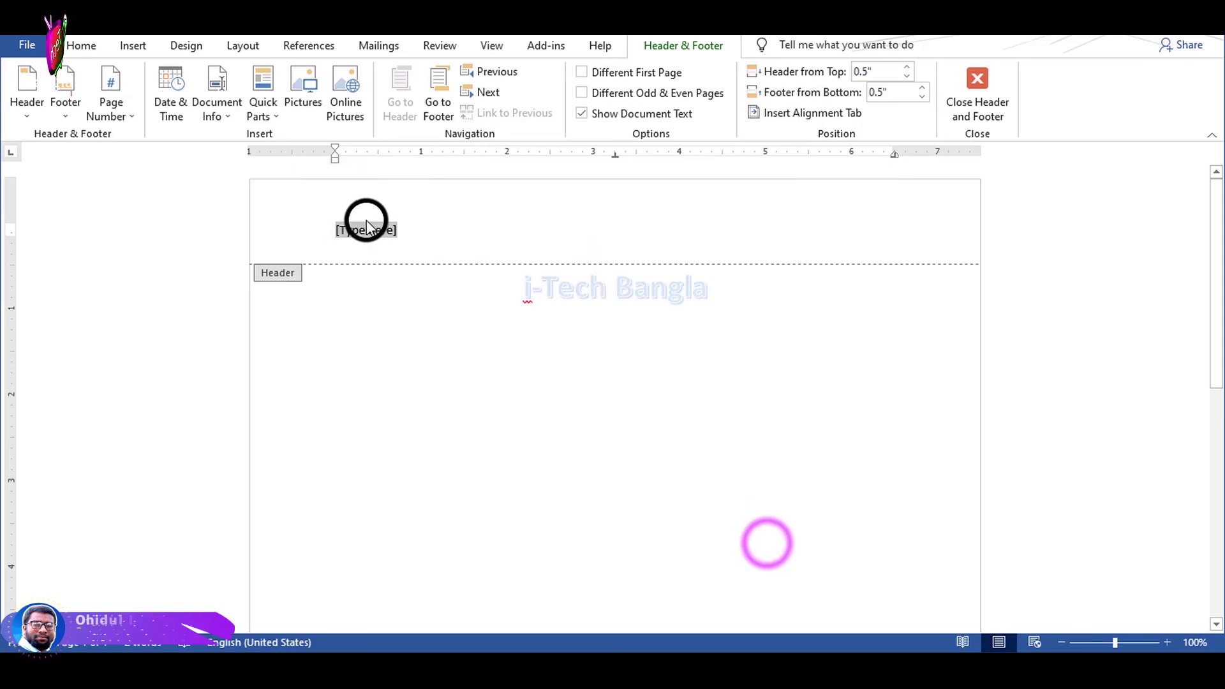
Step: Type 'sasasasabangla' into the header, enlarge the text to 20 pt and centre it
click(367, 228)
click(399, 213)
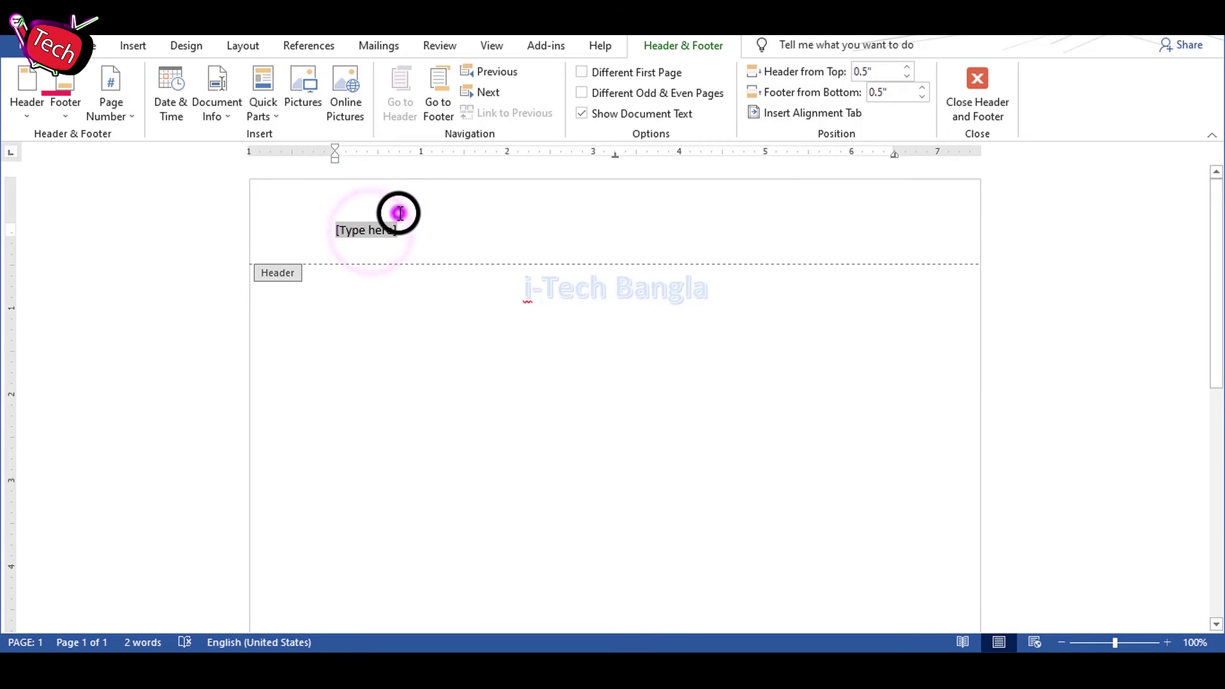
text(sasasasabangla)
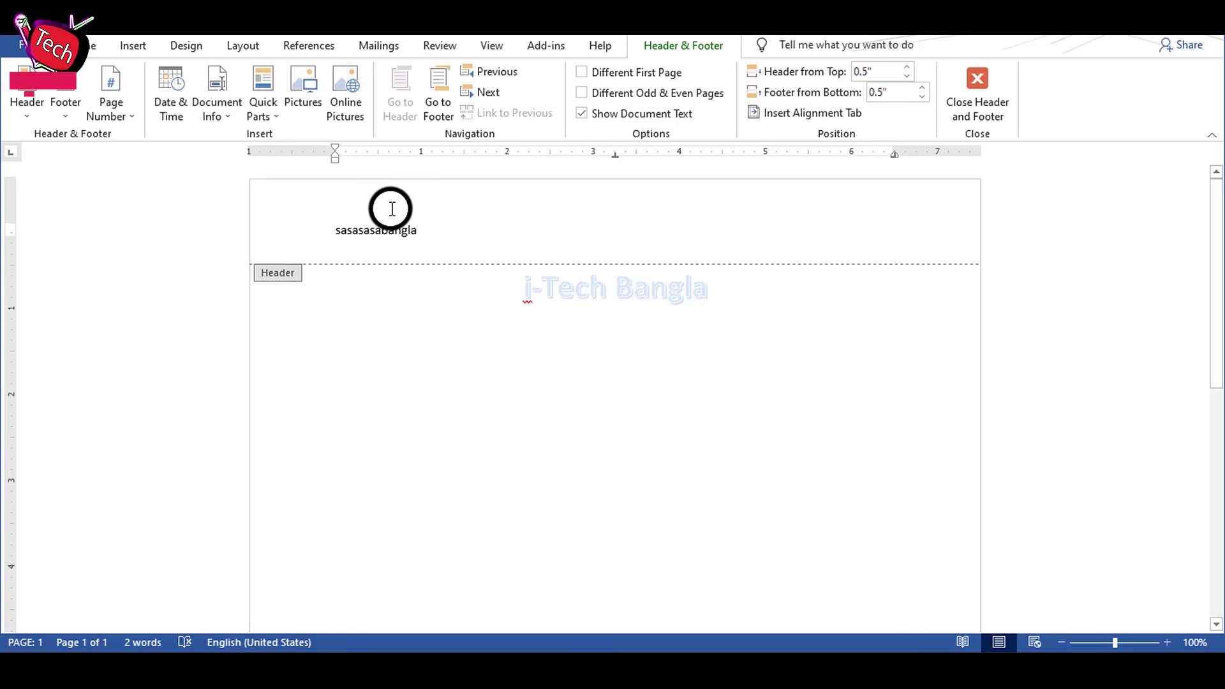
key(ctrl+a)
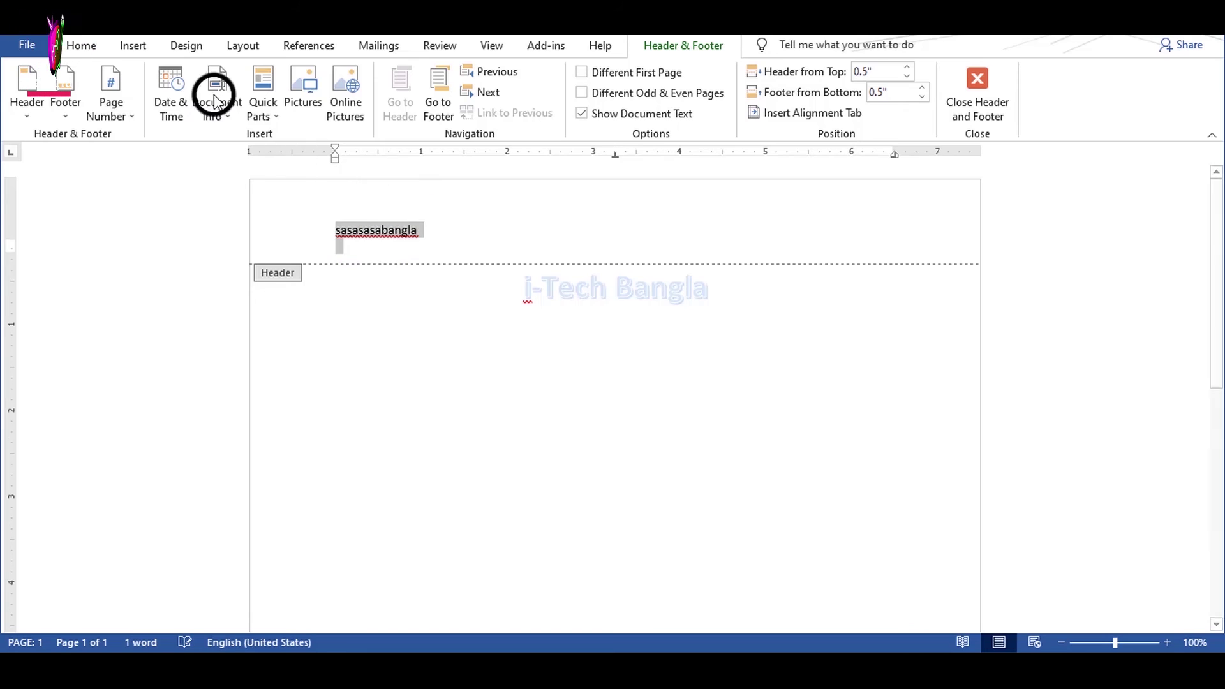
click(97, 48)
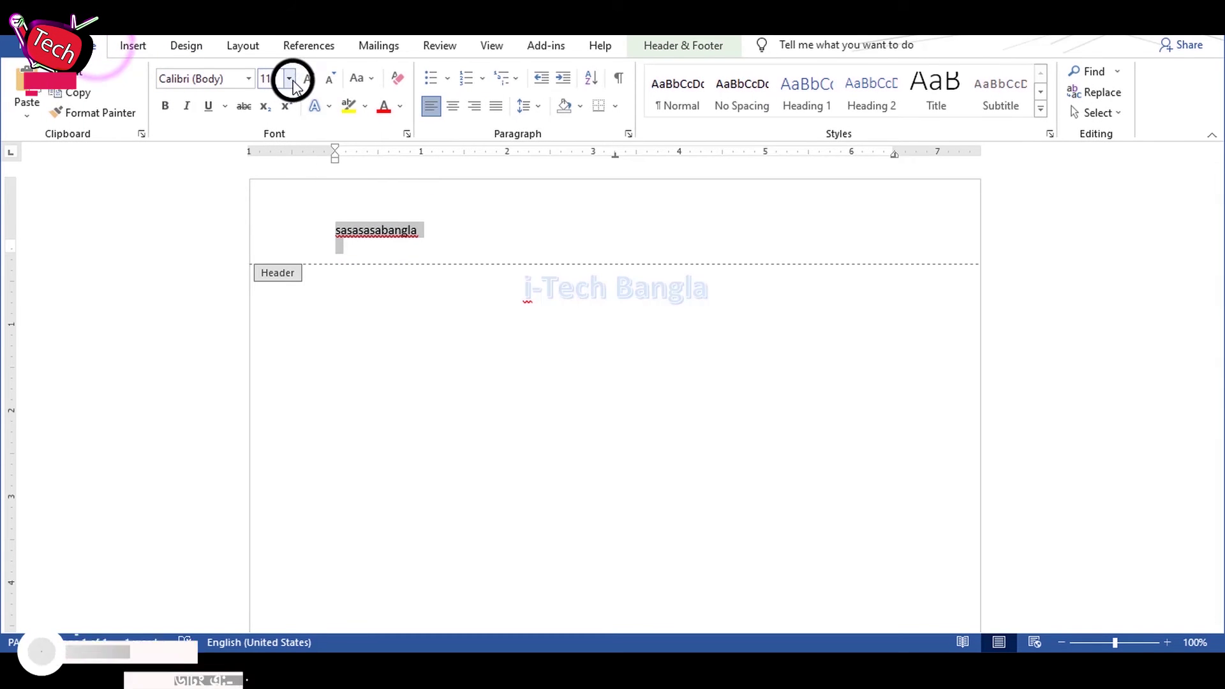
click(317, 79)
click(317, 80)
click(317, 79)
click(317, 80)
click(317, 79)
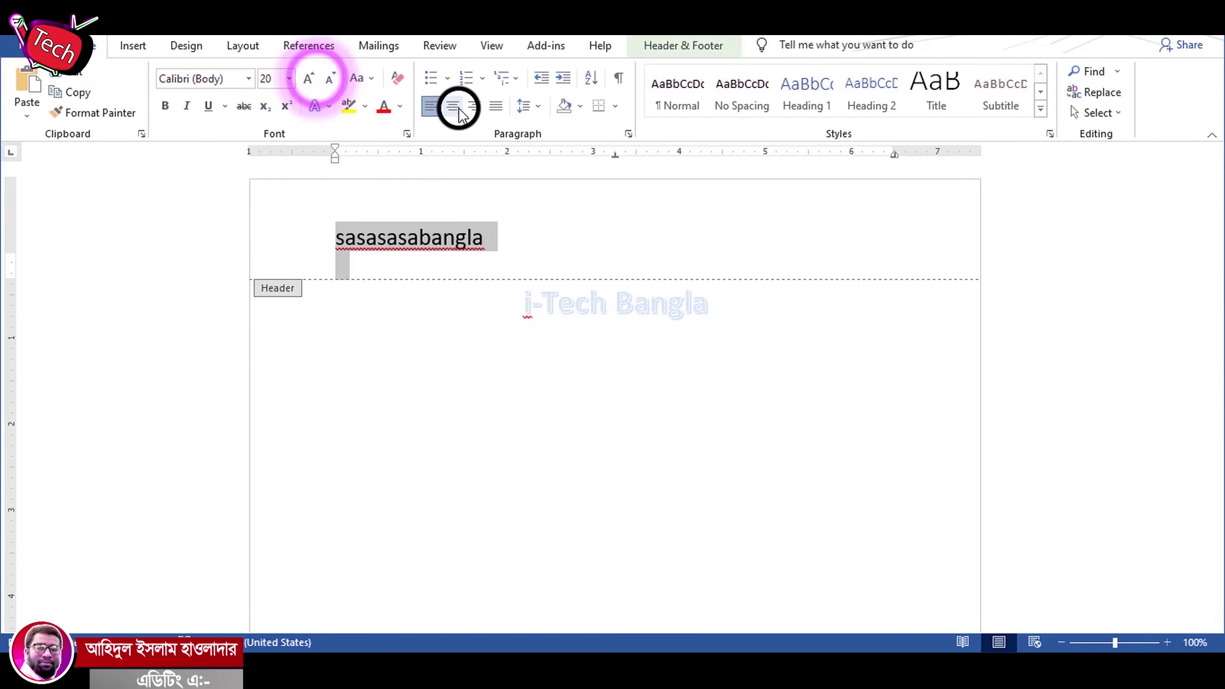
click(453, 106)
click(750, 345)
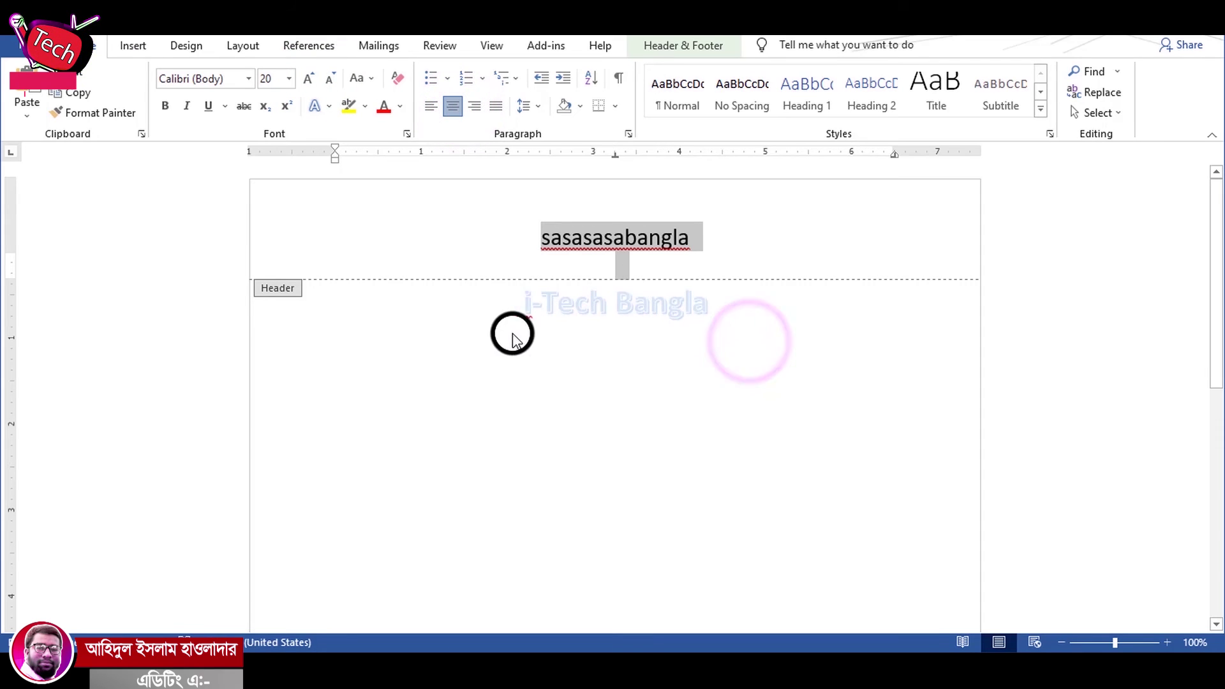
click(616, 348)
Step: Deselect the header text and close header editing to return to the body
click(276, 288)
click(558, 219)
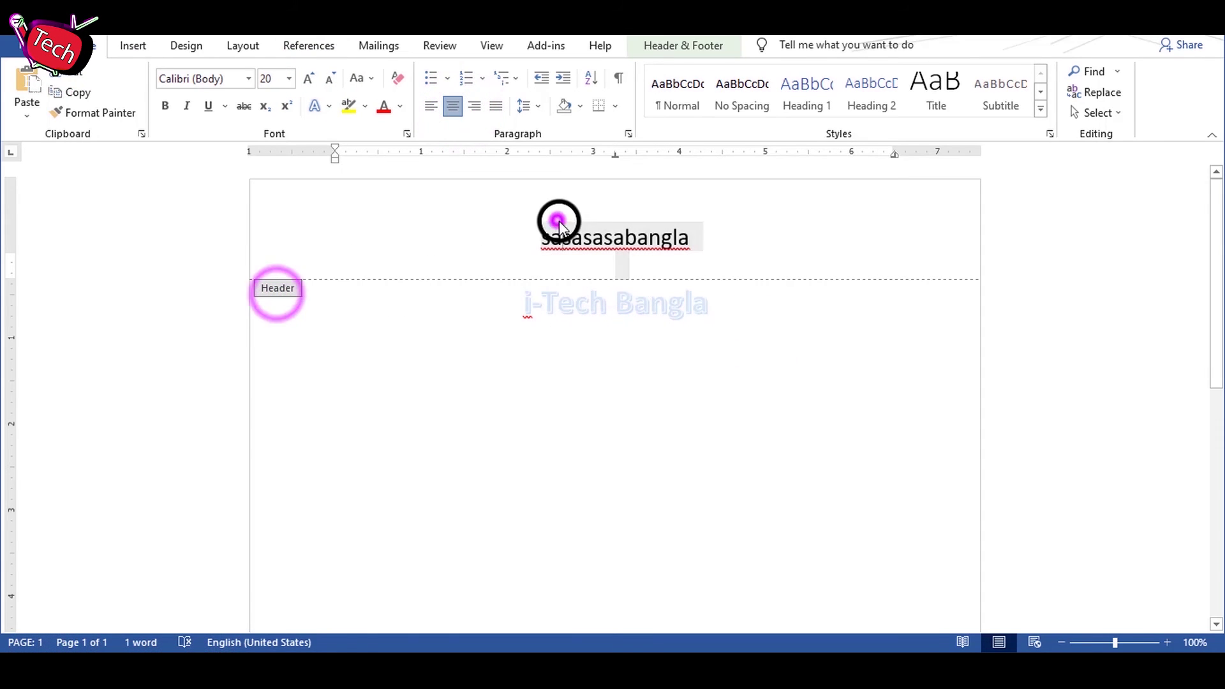
click(626, 370)
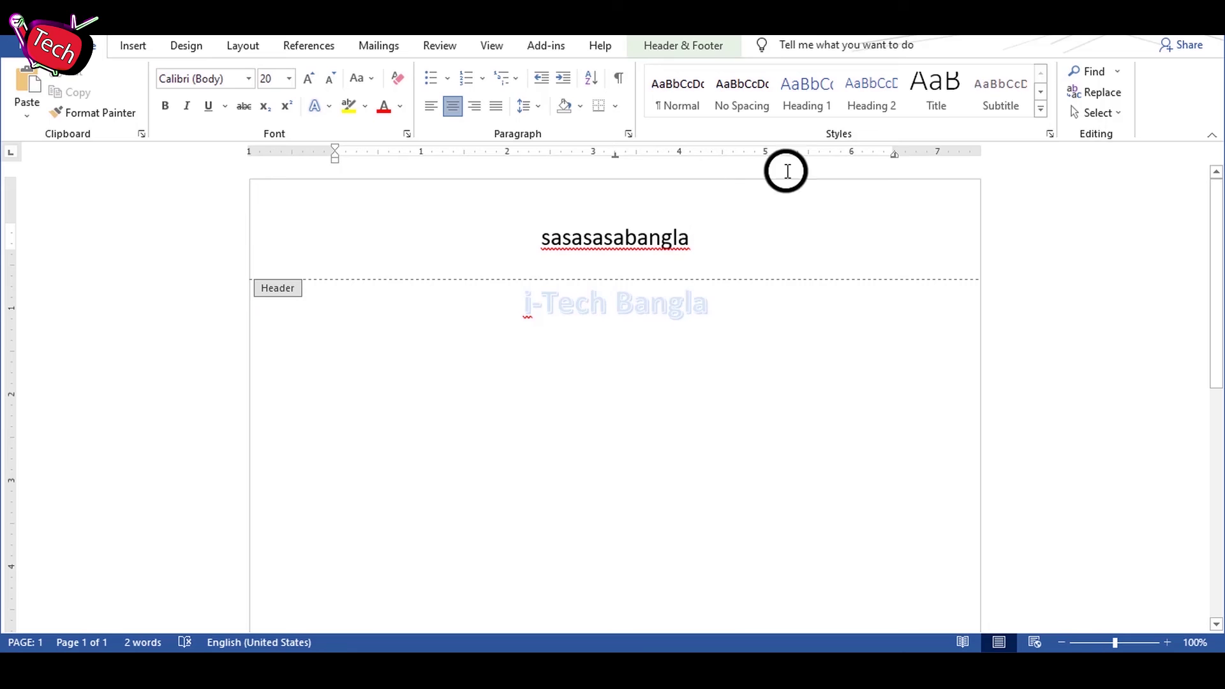
click(674, 51)
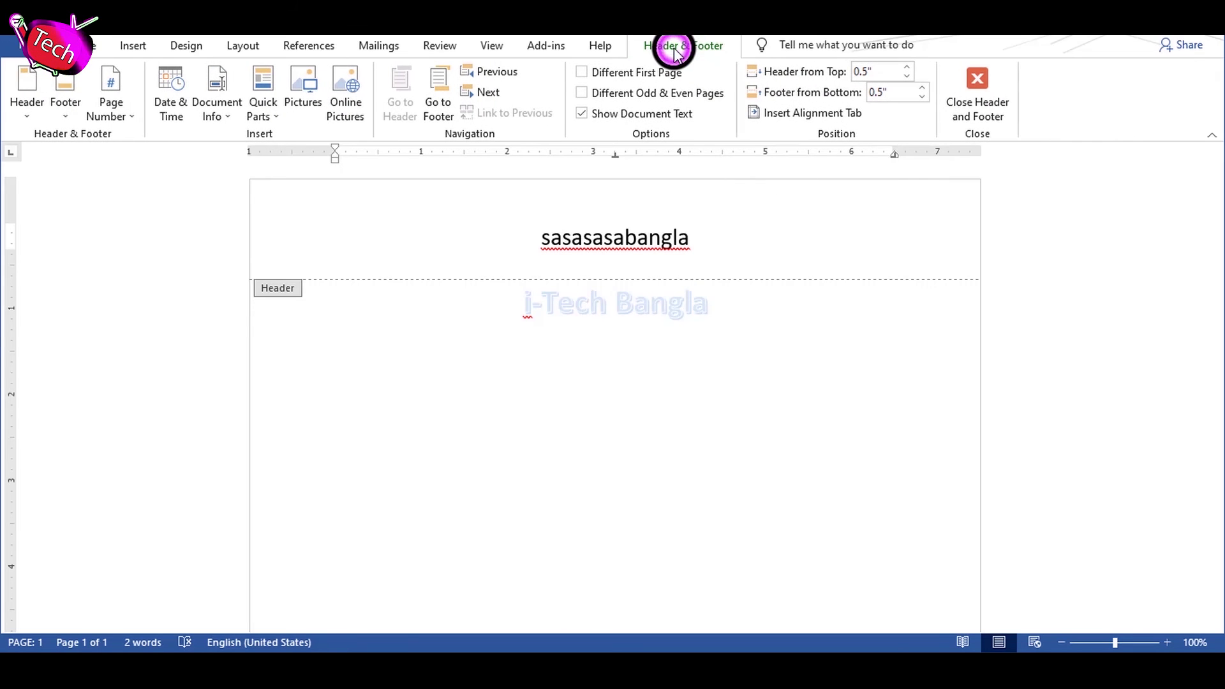
click(973, 88)
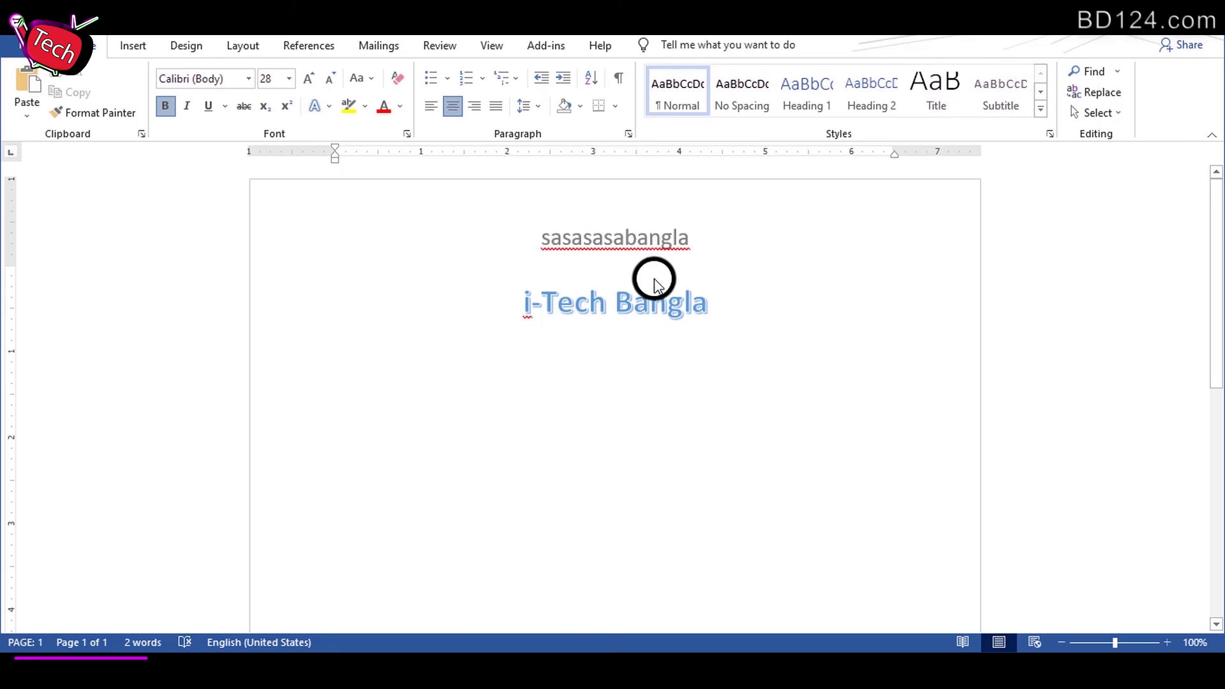
Step: Add empty paragraphs below 'i-Tech Bangla' until the document spans five pages
key(Return)
key(Return)
key(Return)
key(Return)
key(Return)
key(Return)
key(Return)
key(Return)
key(Return)
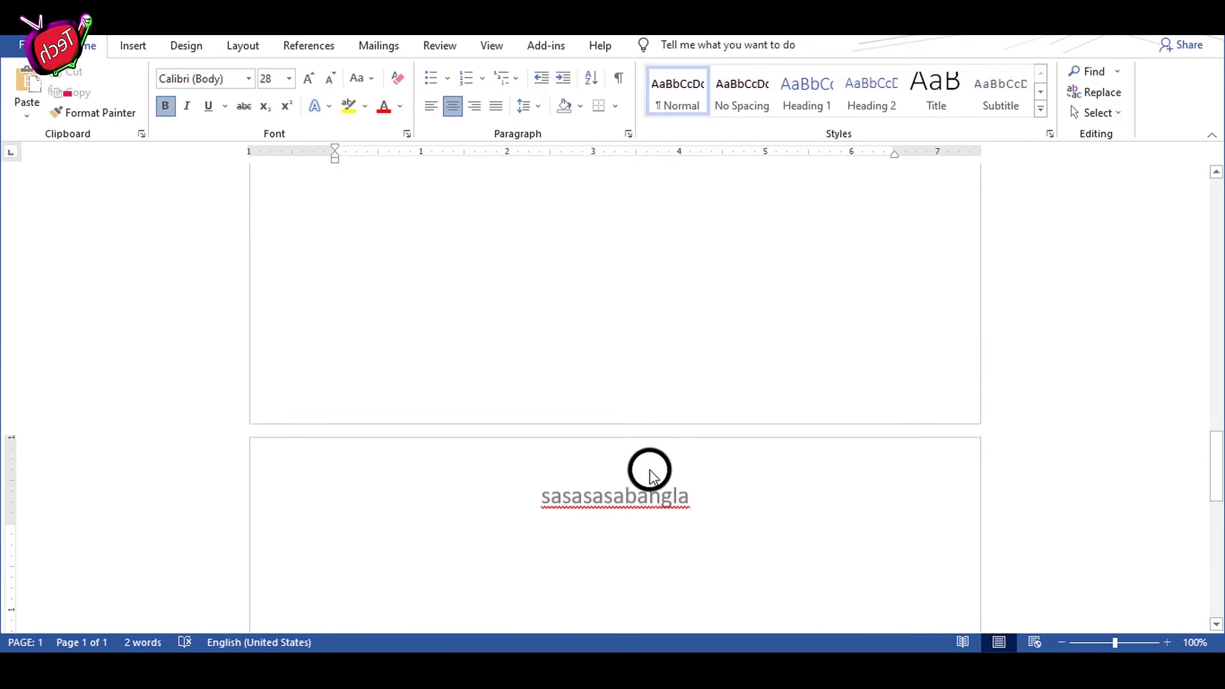
drag(545, 461, 659, 456)
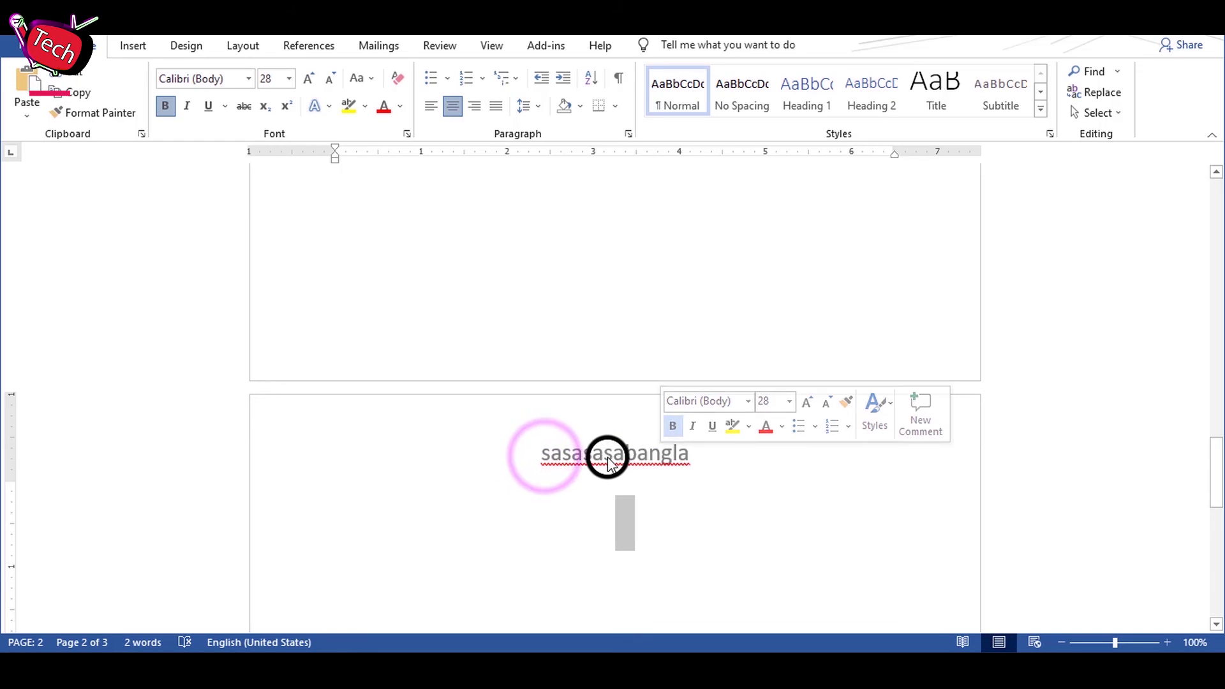
click(591, 459)
key(Return)
key(Return)
key(Return)
key(Return)
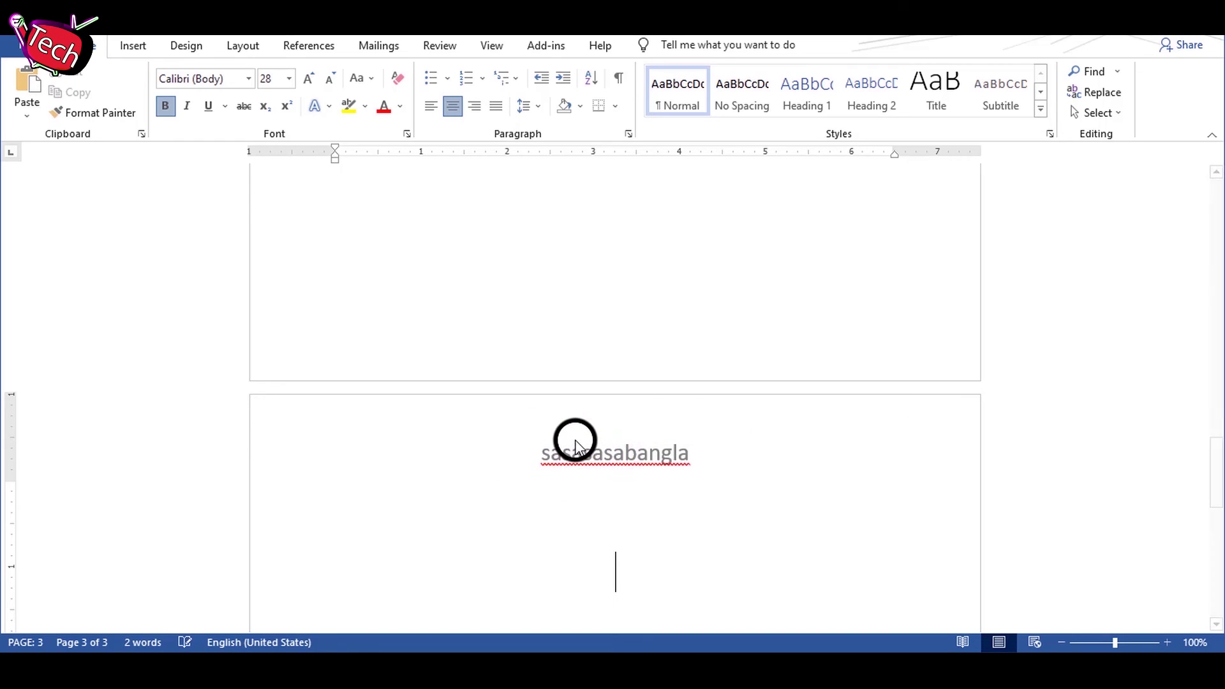
key(Return)
key(Return)
key(Return)
key(Return)
key(Return)
key(Return)
key(Return)
key(Return)
scroll(576, 448, up, 2)
scroll(576, 449, up, 3)
scroll(577, 446, up, 5)
scroll(581, 444, up, 5)
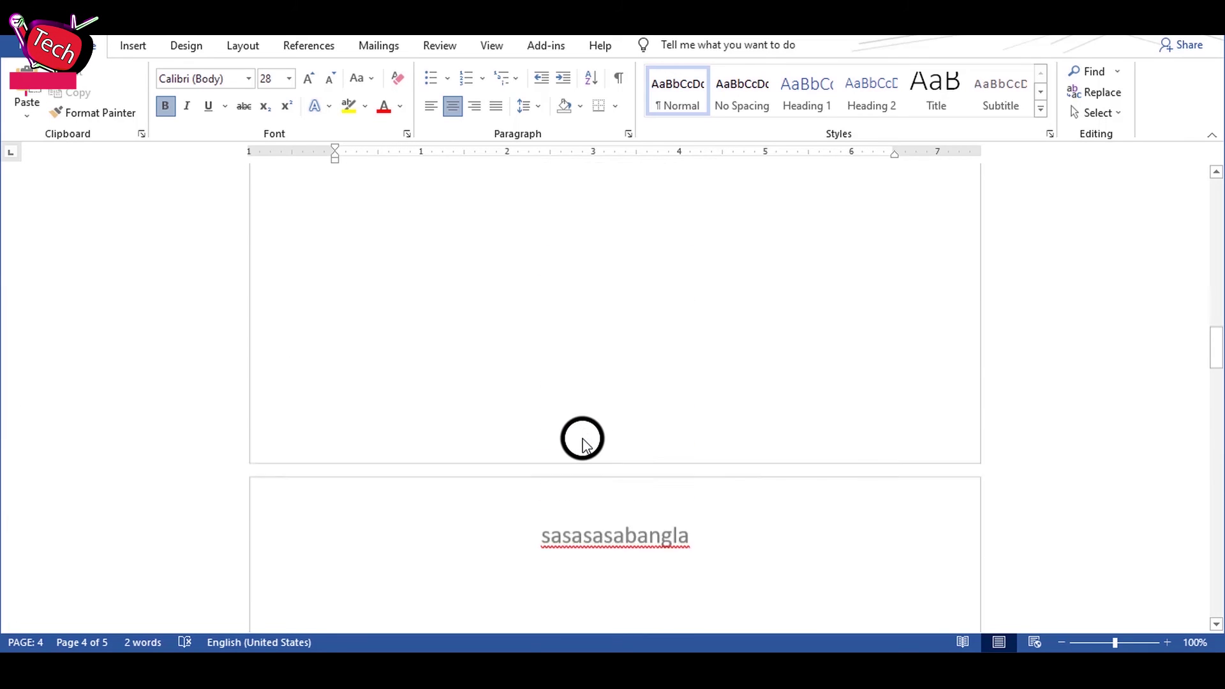
scroll(582, 443, down, 3)
scroll(583, 439, down, 2)
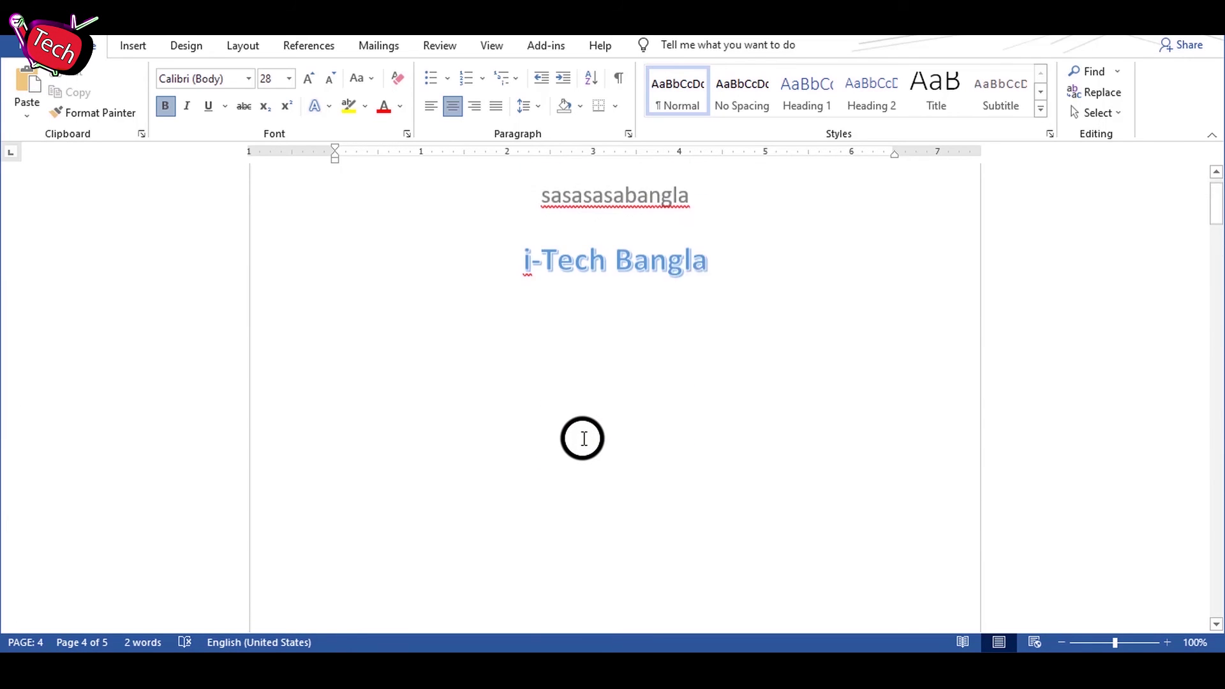
scroll(583, 438, up, 1)
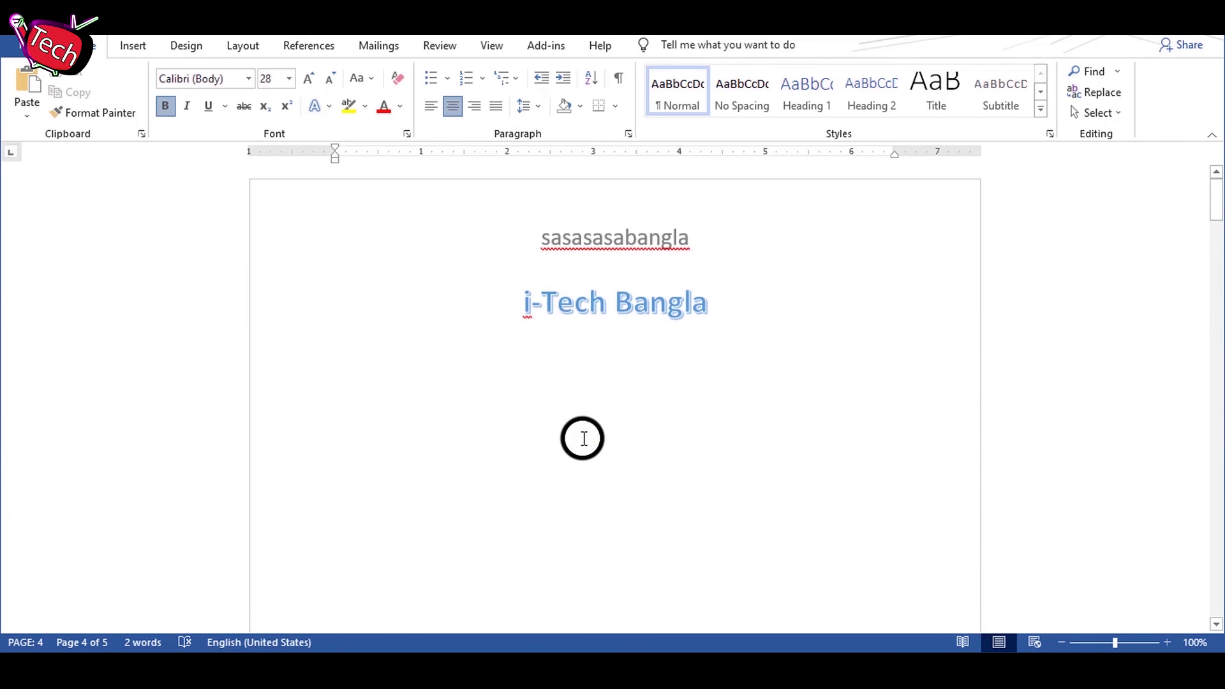
click(144, 47)
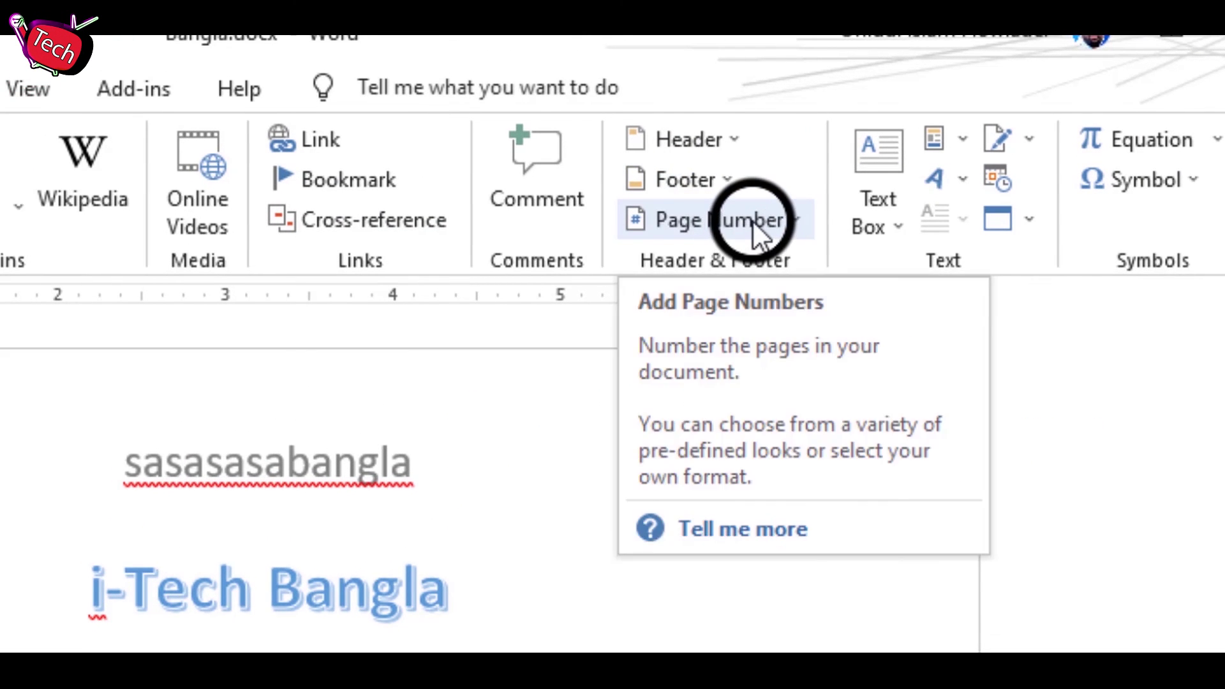
Step: Add Roman-numeral page numbers at the top of the page, then close the header
click(753, 221)
mouse_move(717, 220)
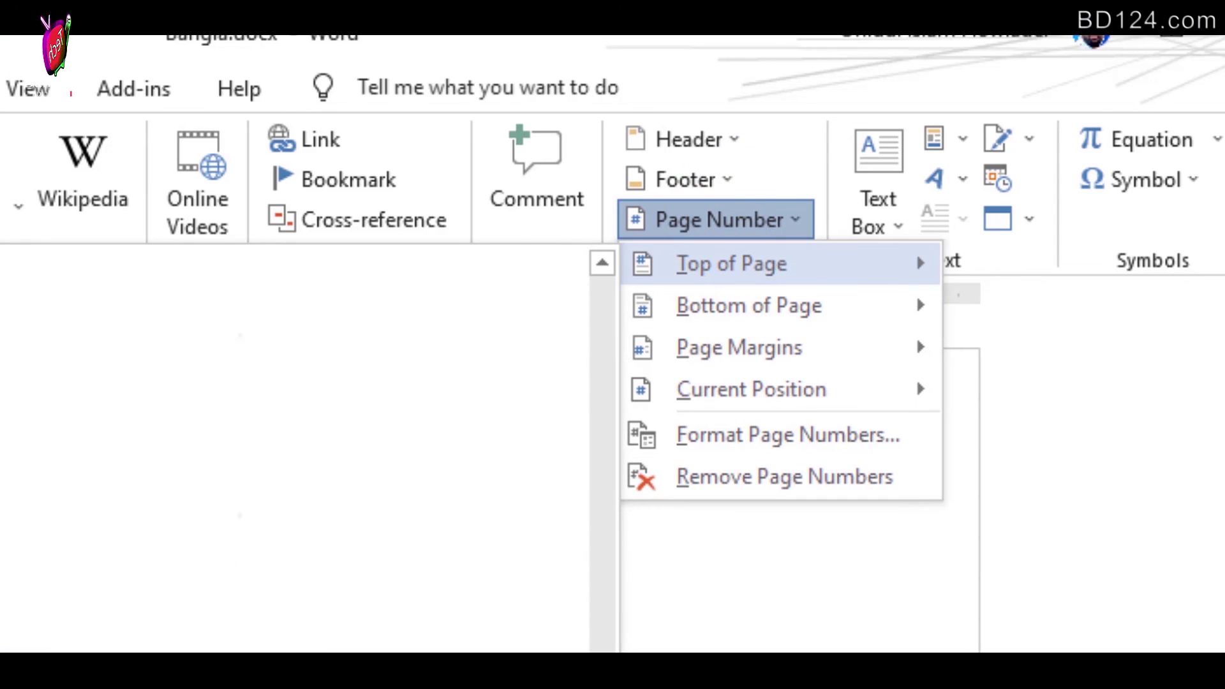
click(538, 258)
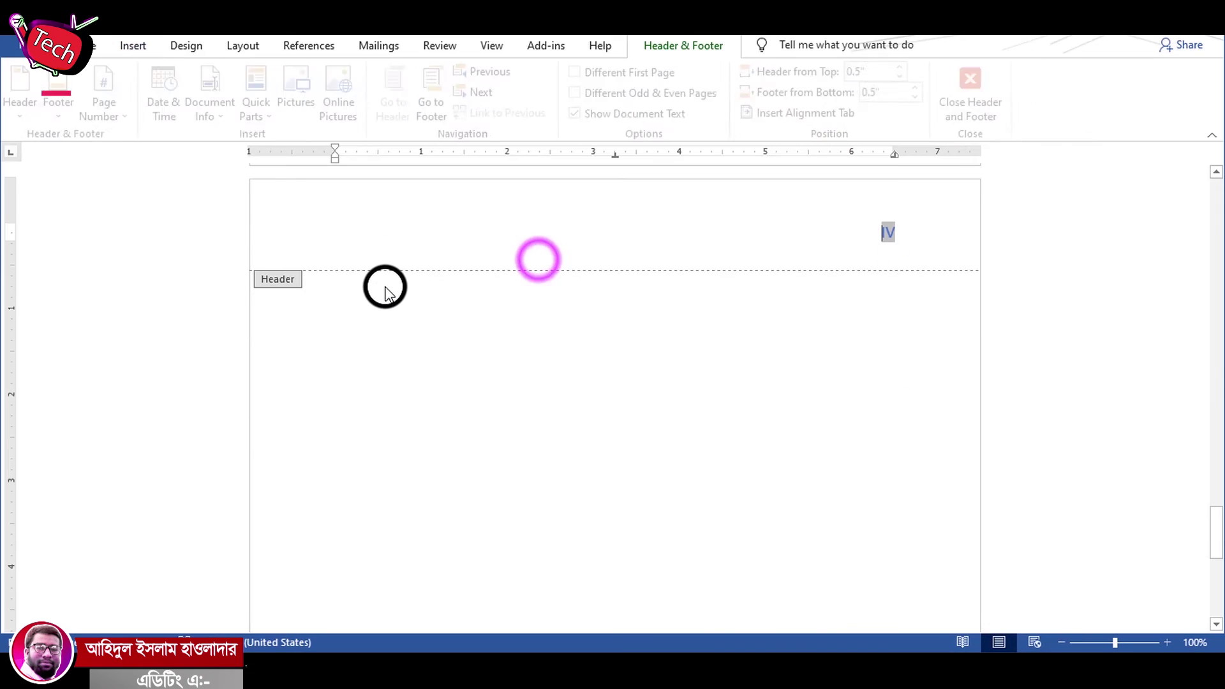
scroll(711, 374, up, 3)
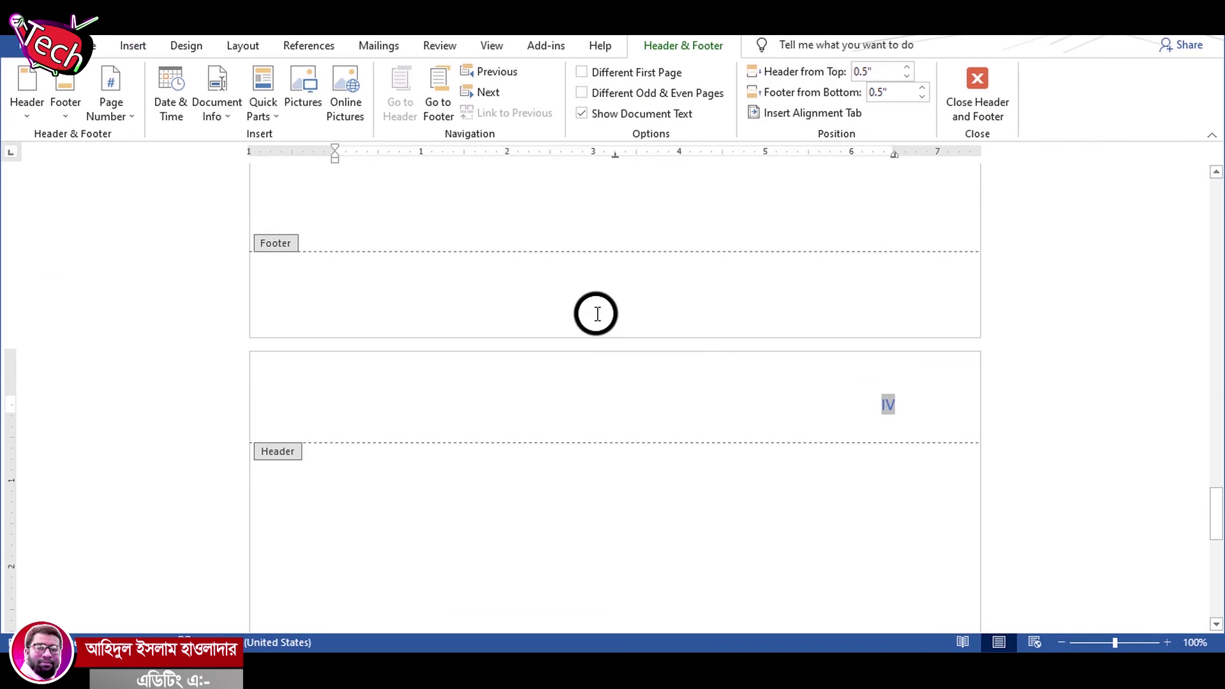
scroll(496, 342, up, 3)
scroll(612, 414, up, 5)
scroll(959, 172, up, 3)
click(989, 79)
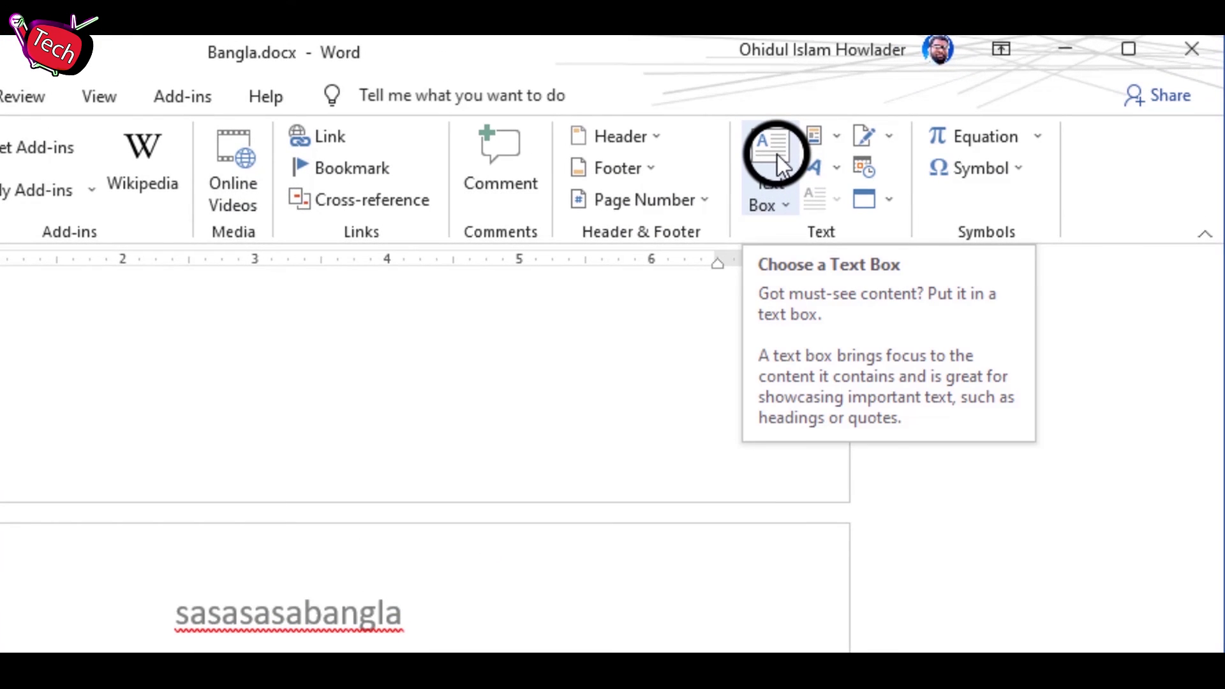
Step: Insert an Austin Quote text box and drag it lower and toward the left
click(771, 155)
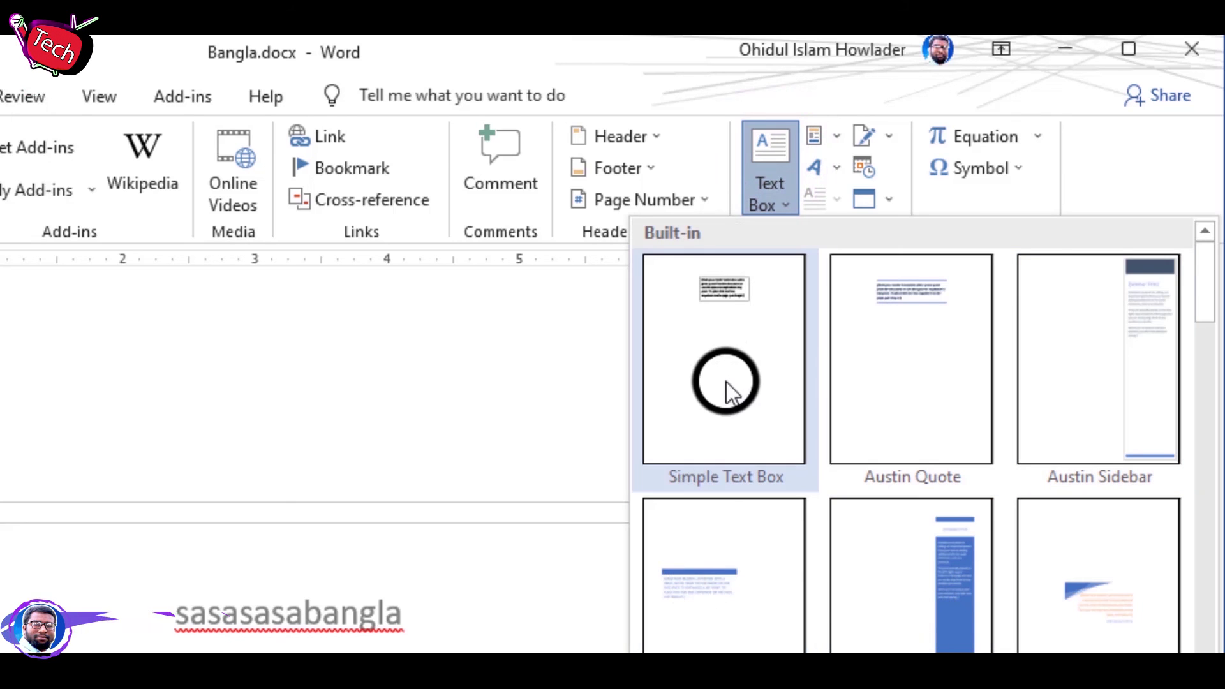
scroll(727, 344, down, 10)
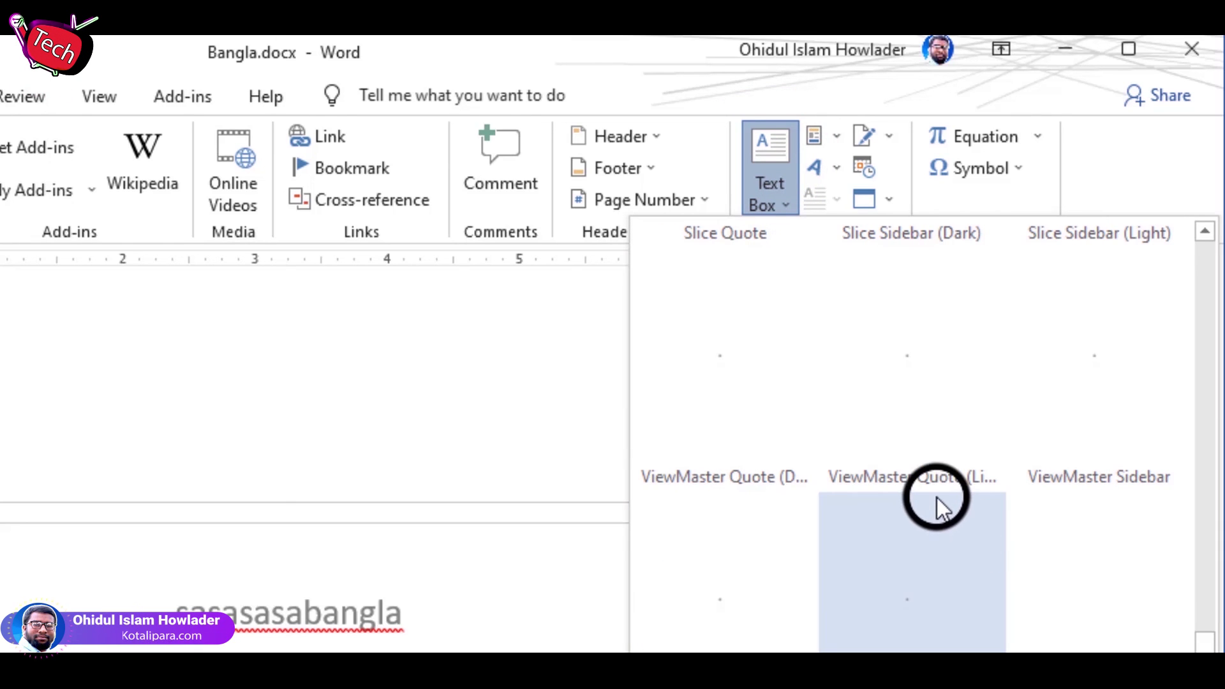
scroll(936, 511, up, 10)
click(918, 324)
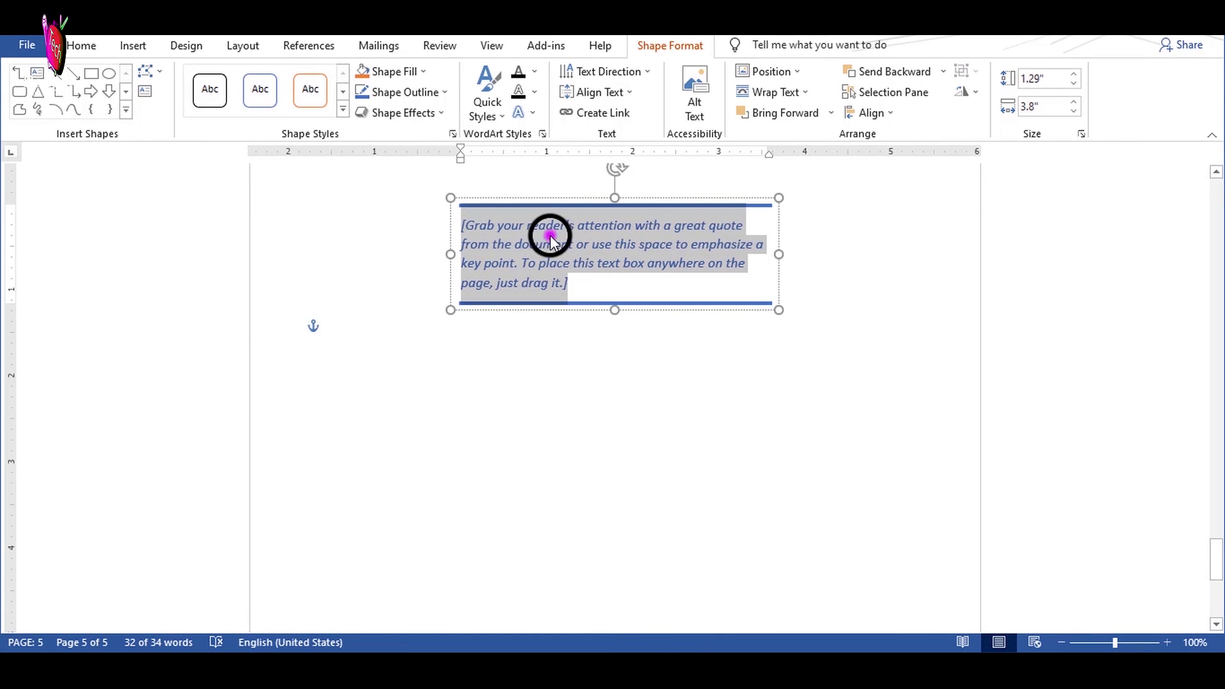
scroll(638, 344, up, 5)
click(855, 359)
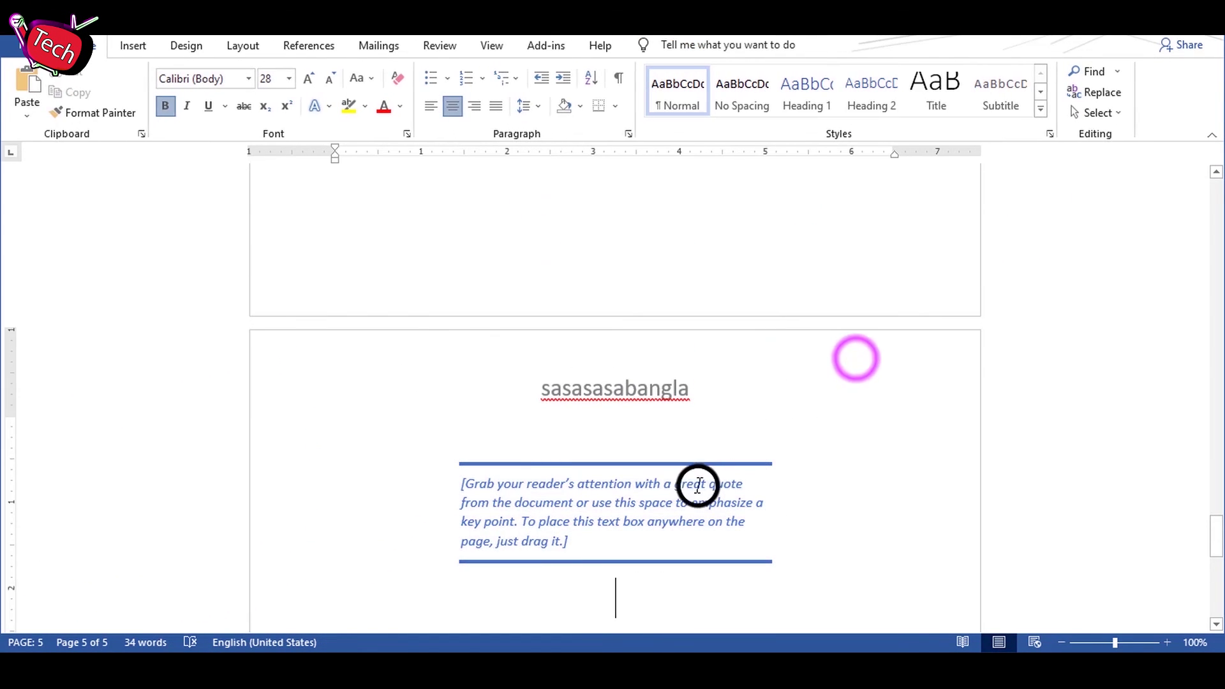
scroll(676, 459, down, 1)
click(628, 418)
mouse_move(634, 418)
mouse_down()
mouse_move(517, 442)
mouse_move(478, 421)
mouse_up()
click(136, 46)
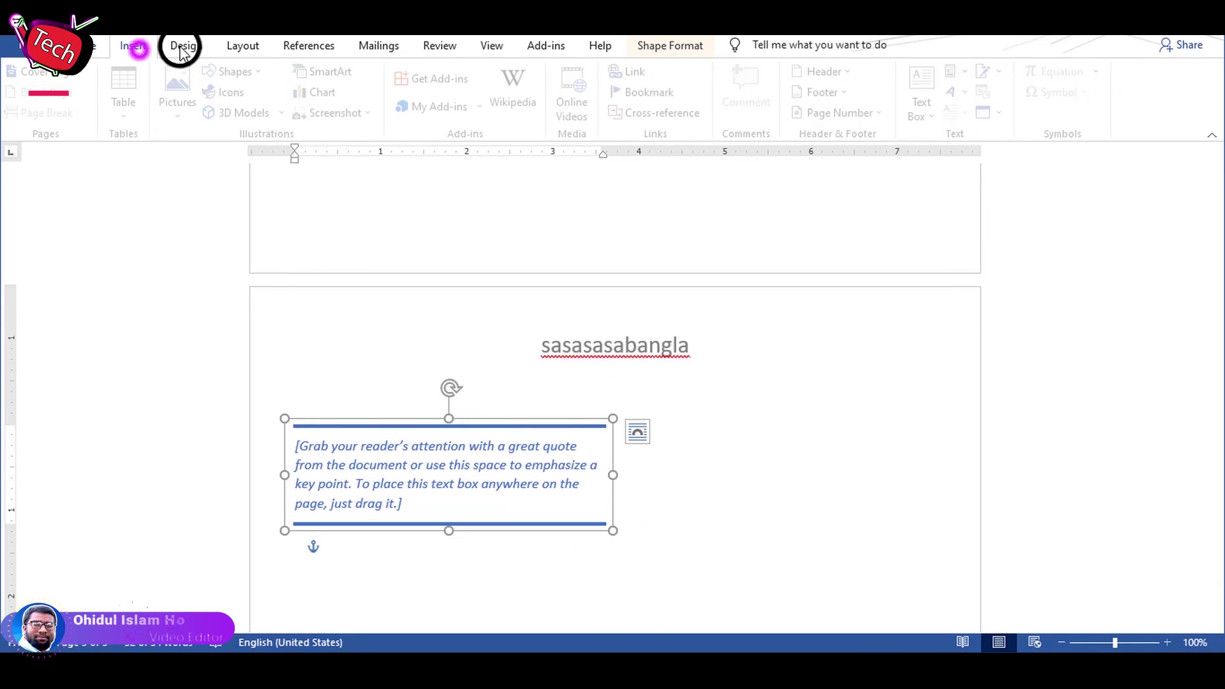
Step: Fill the quote box with the saved AutoText entry containing the author's name
click(966, 77)
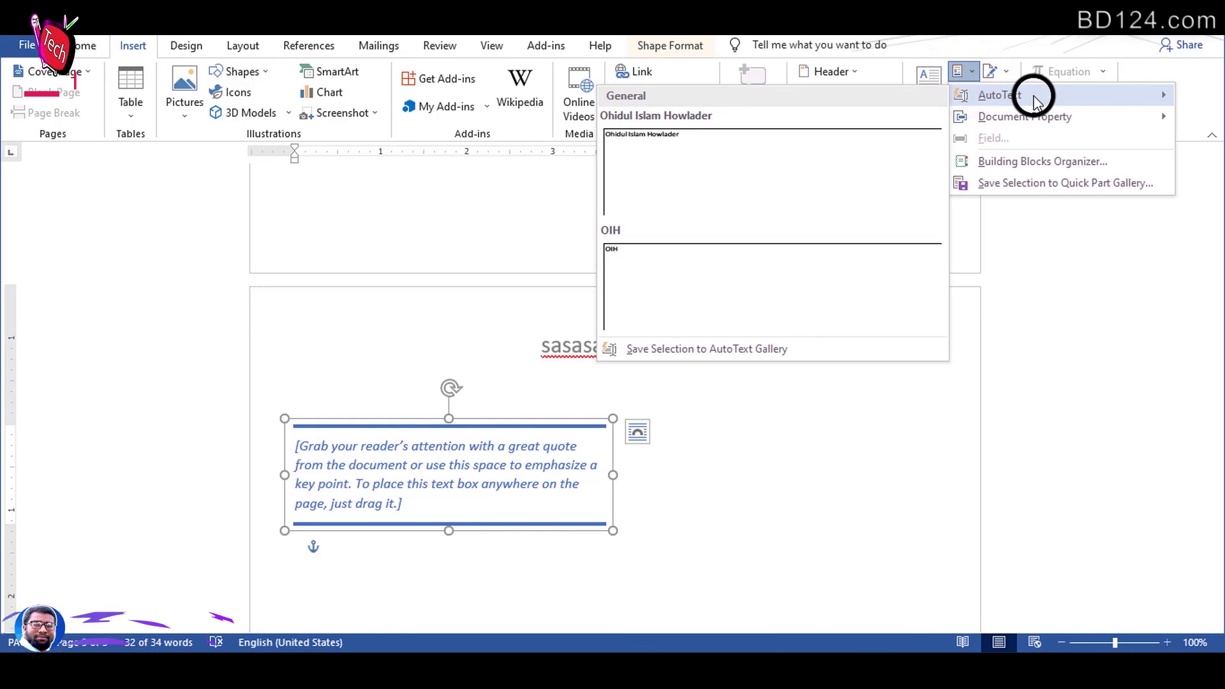
click(756, 168)
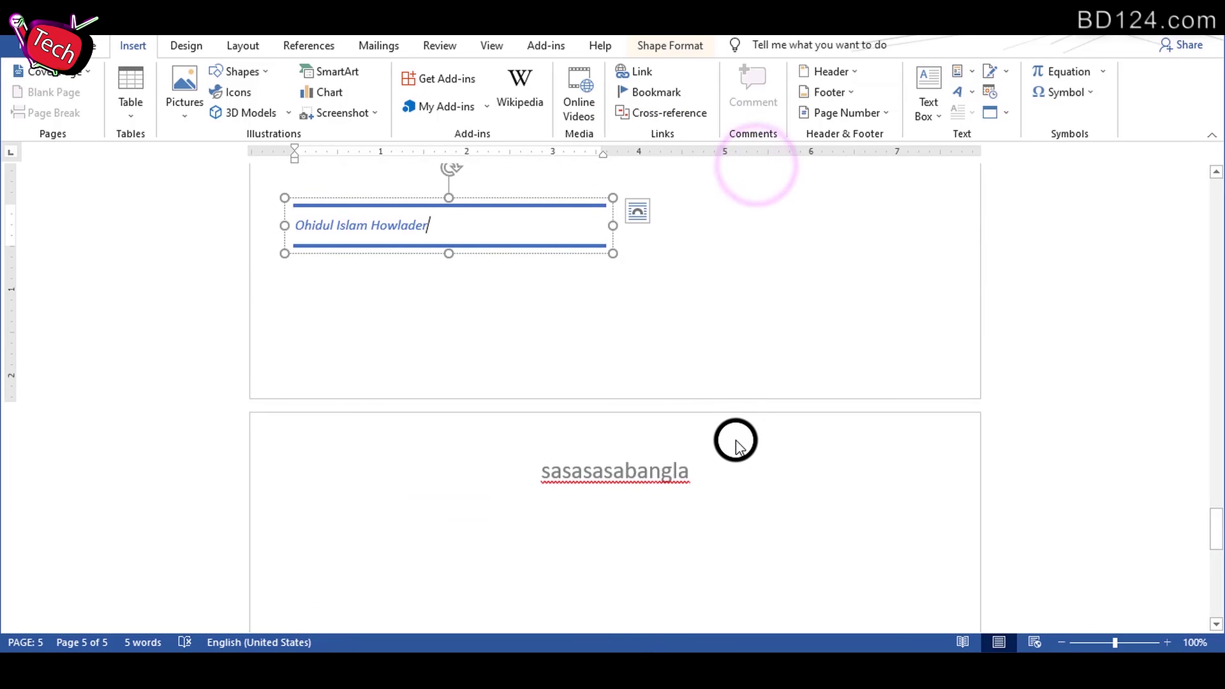
scroll(730, 433, up, 1)
scroll(473, 364, up, 2)
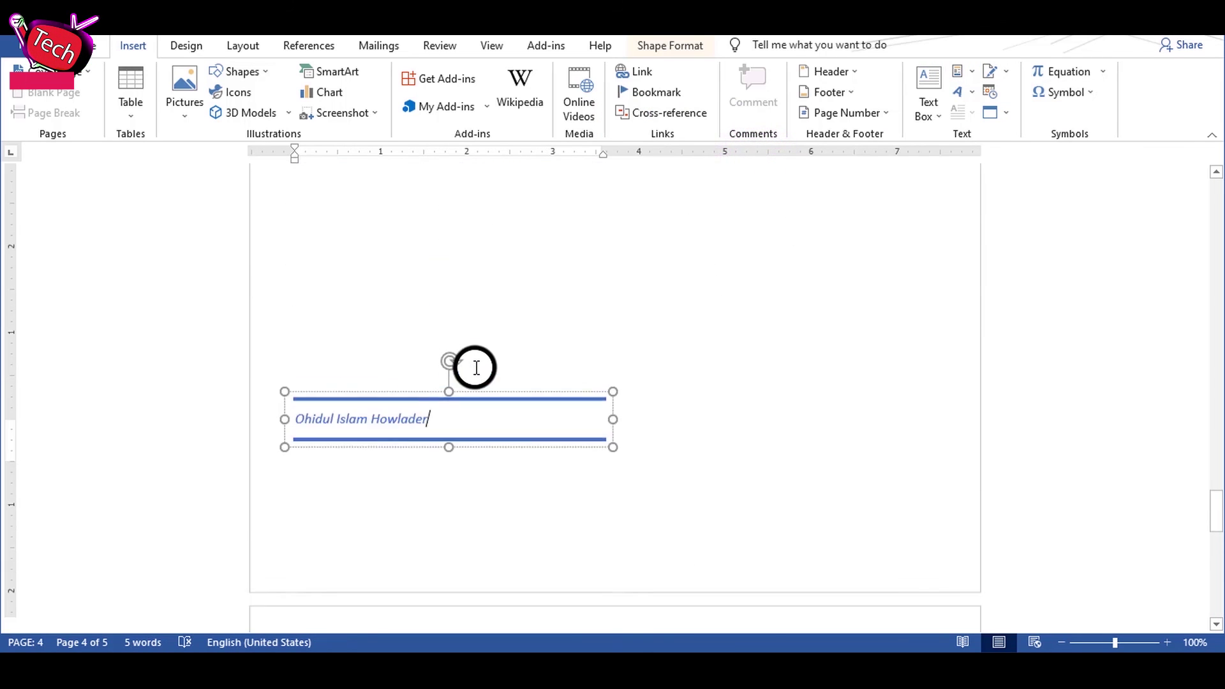
scroll(473, 363, up, 3)
Step: Open Signature Line setup, cancel it, then open the Office online help page
click(990, 71)
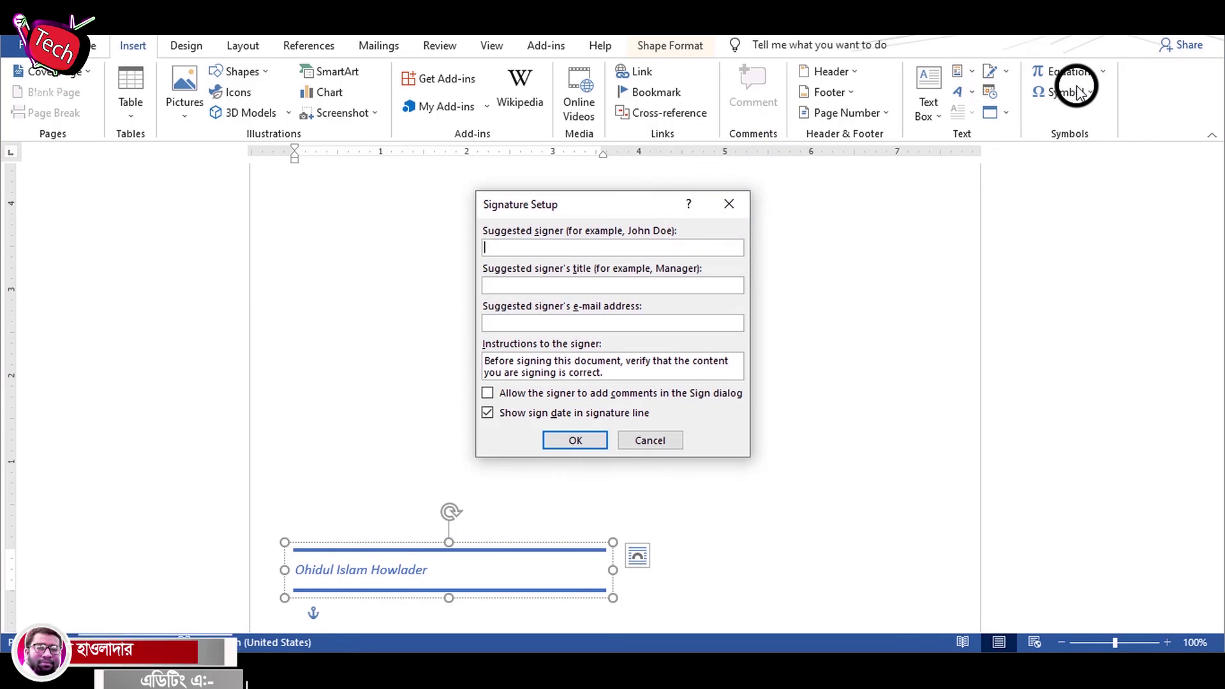
click(730, 204)
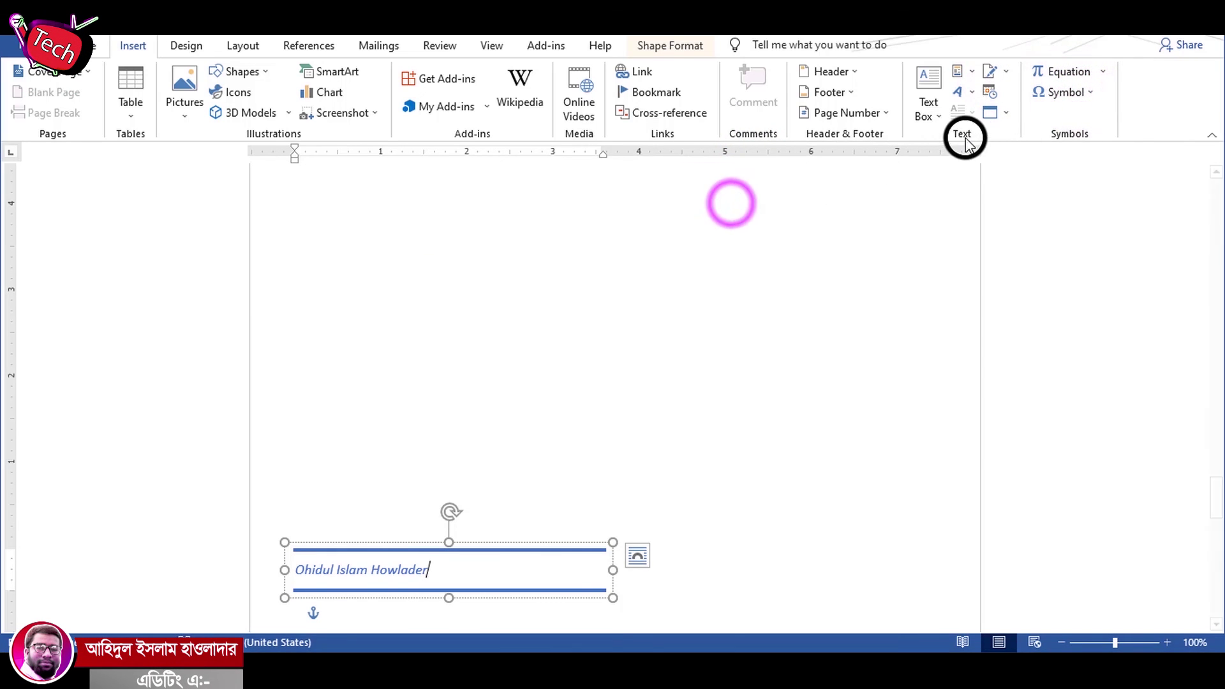
click(994, 112)
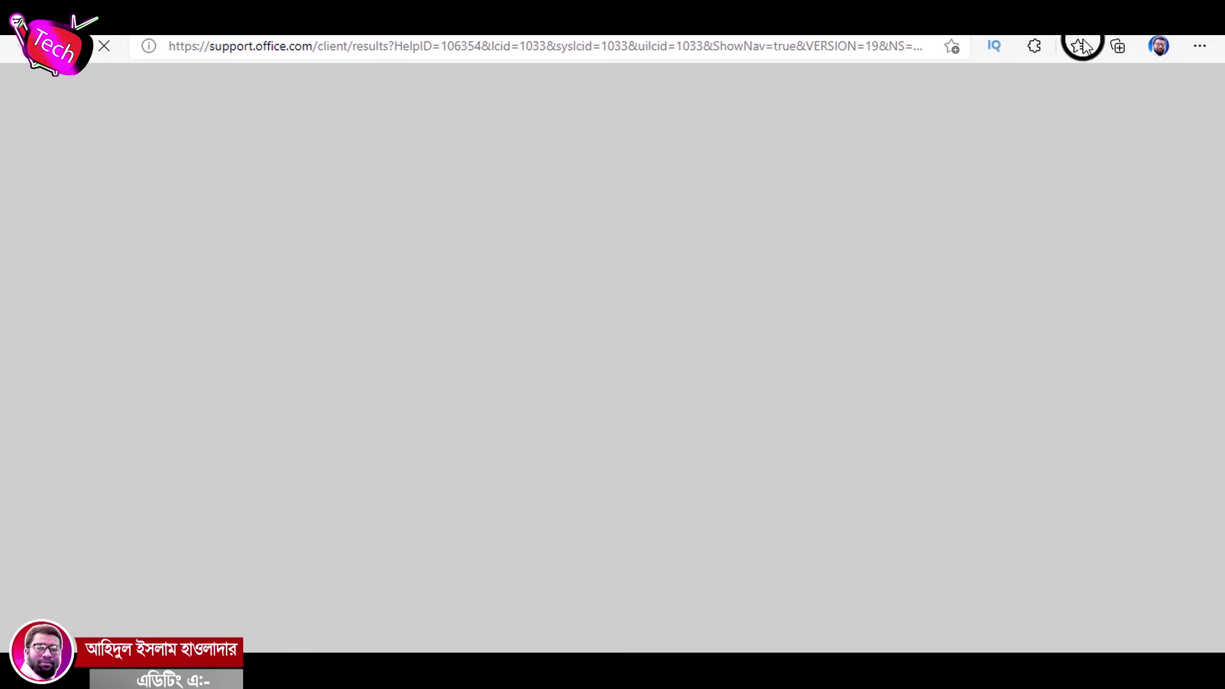